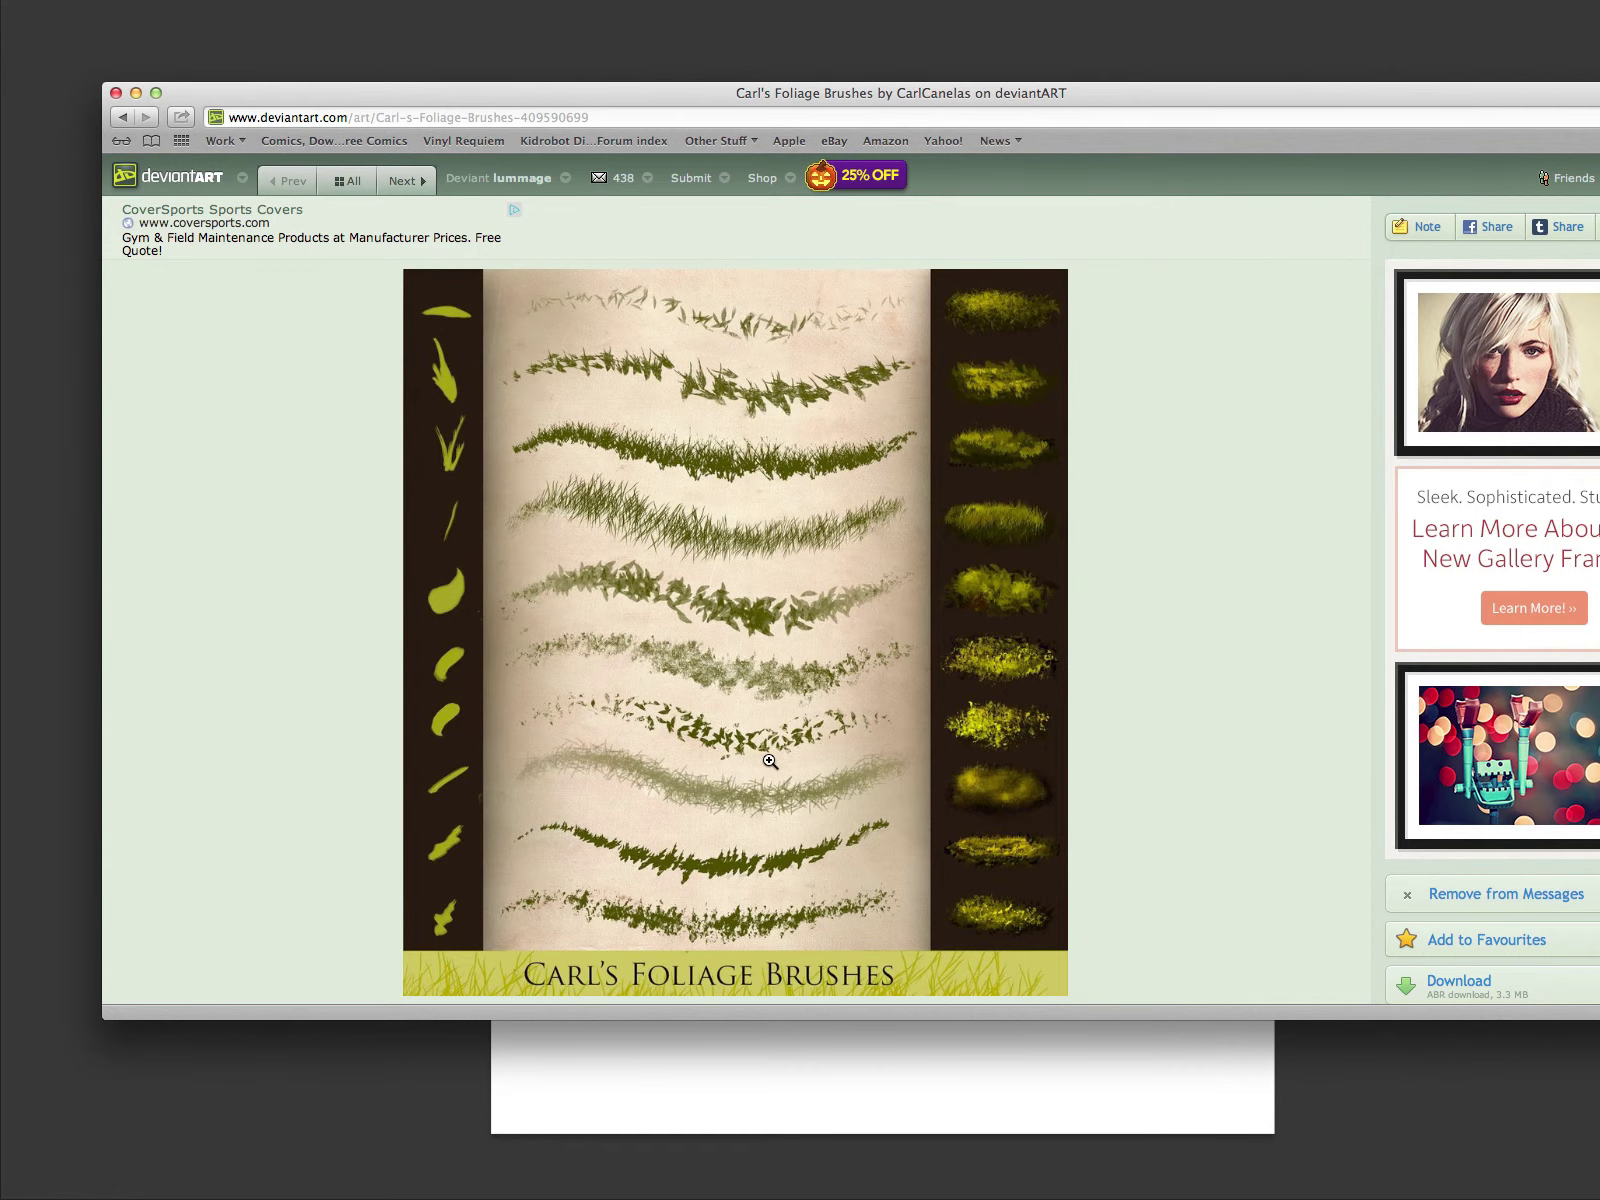
Step: Examine the brush stroke samples on the Carl's Foliage Brushes page
scroll(665, 866, down, 5)
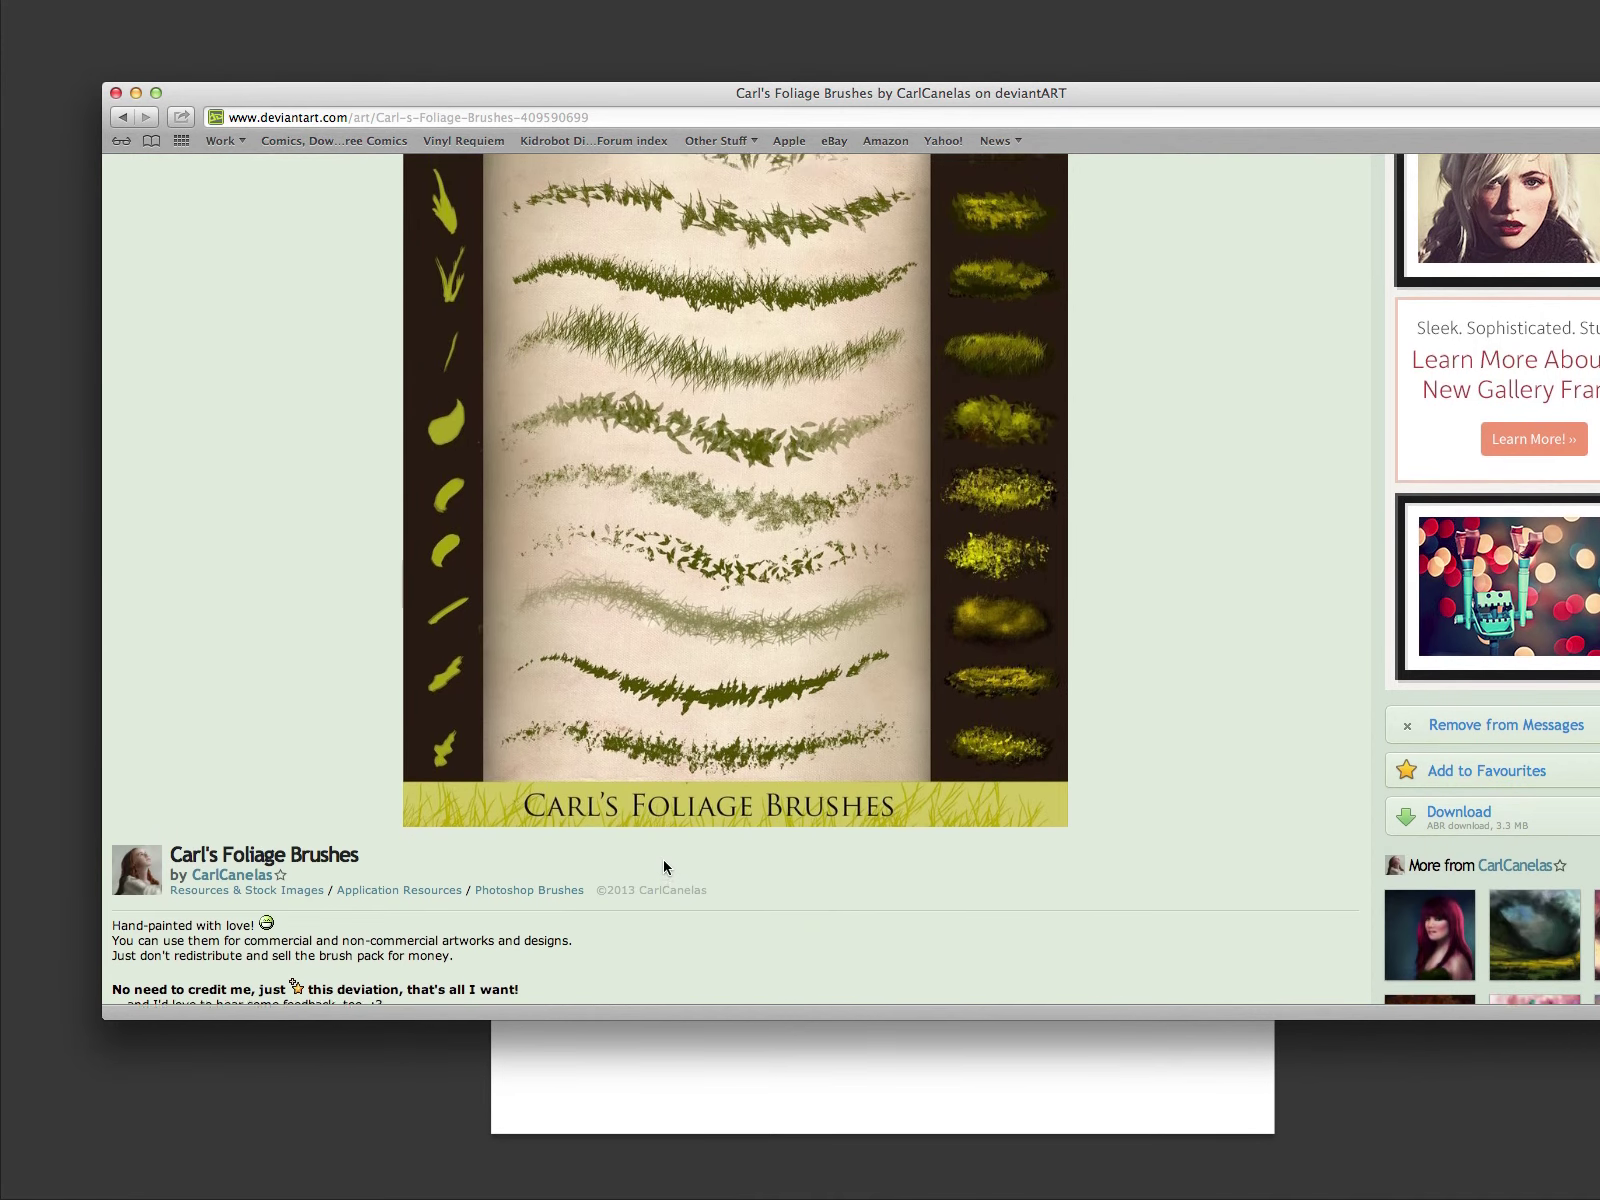
scroll(664, 866, up, 5)
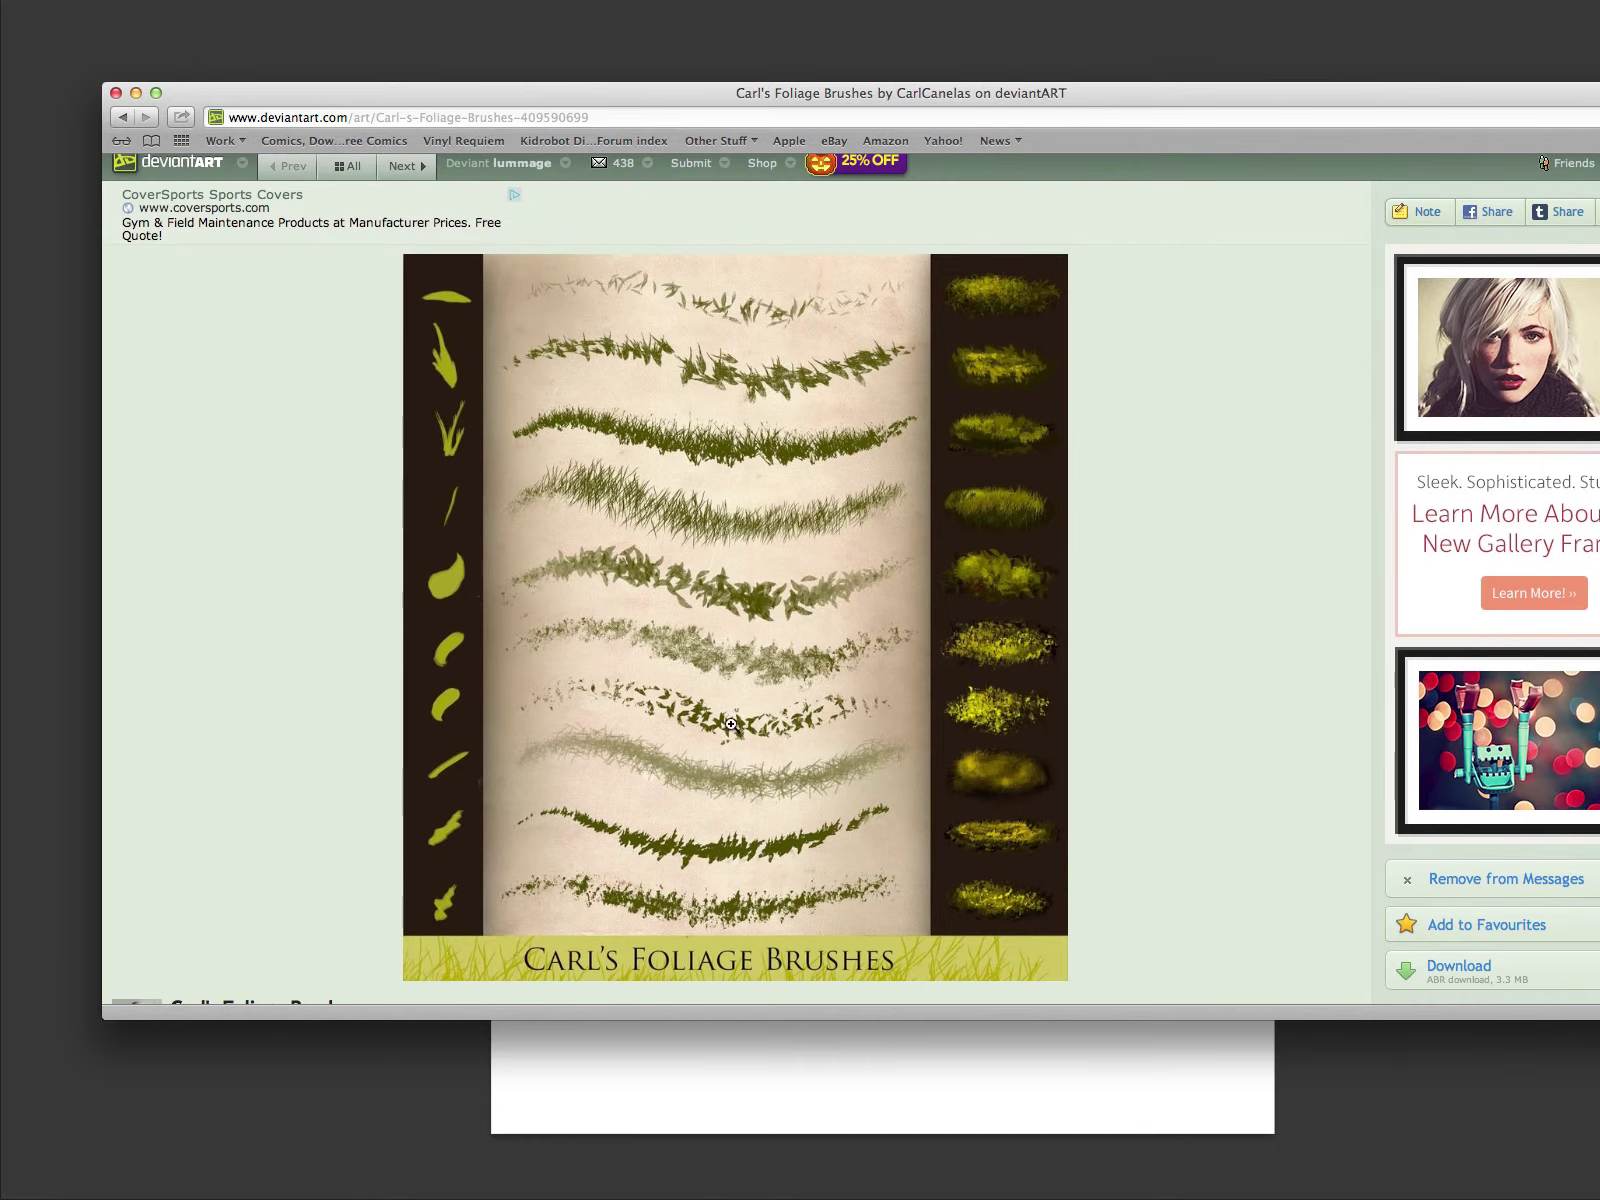
scroll(889, 373, up, 2)
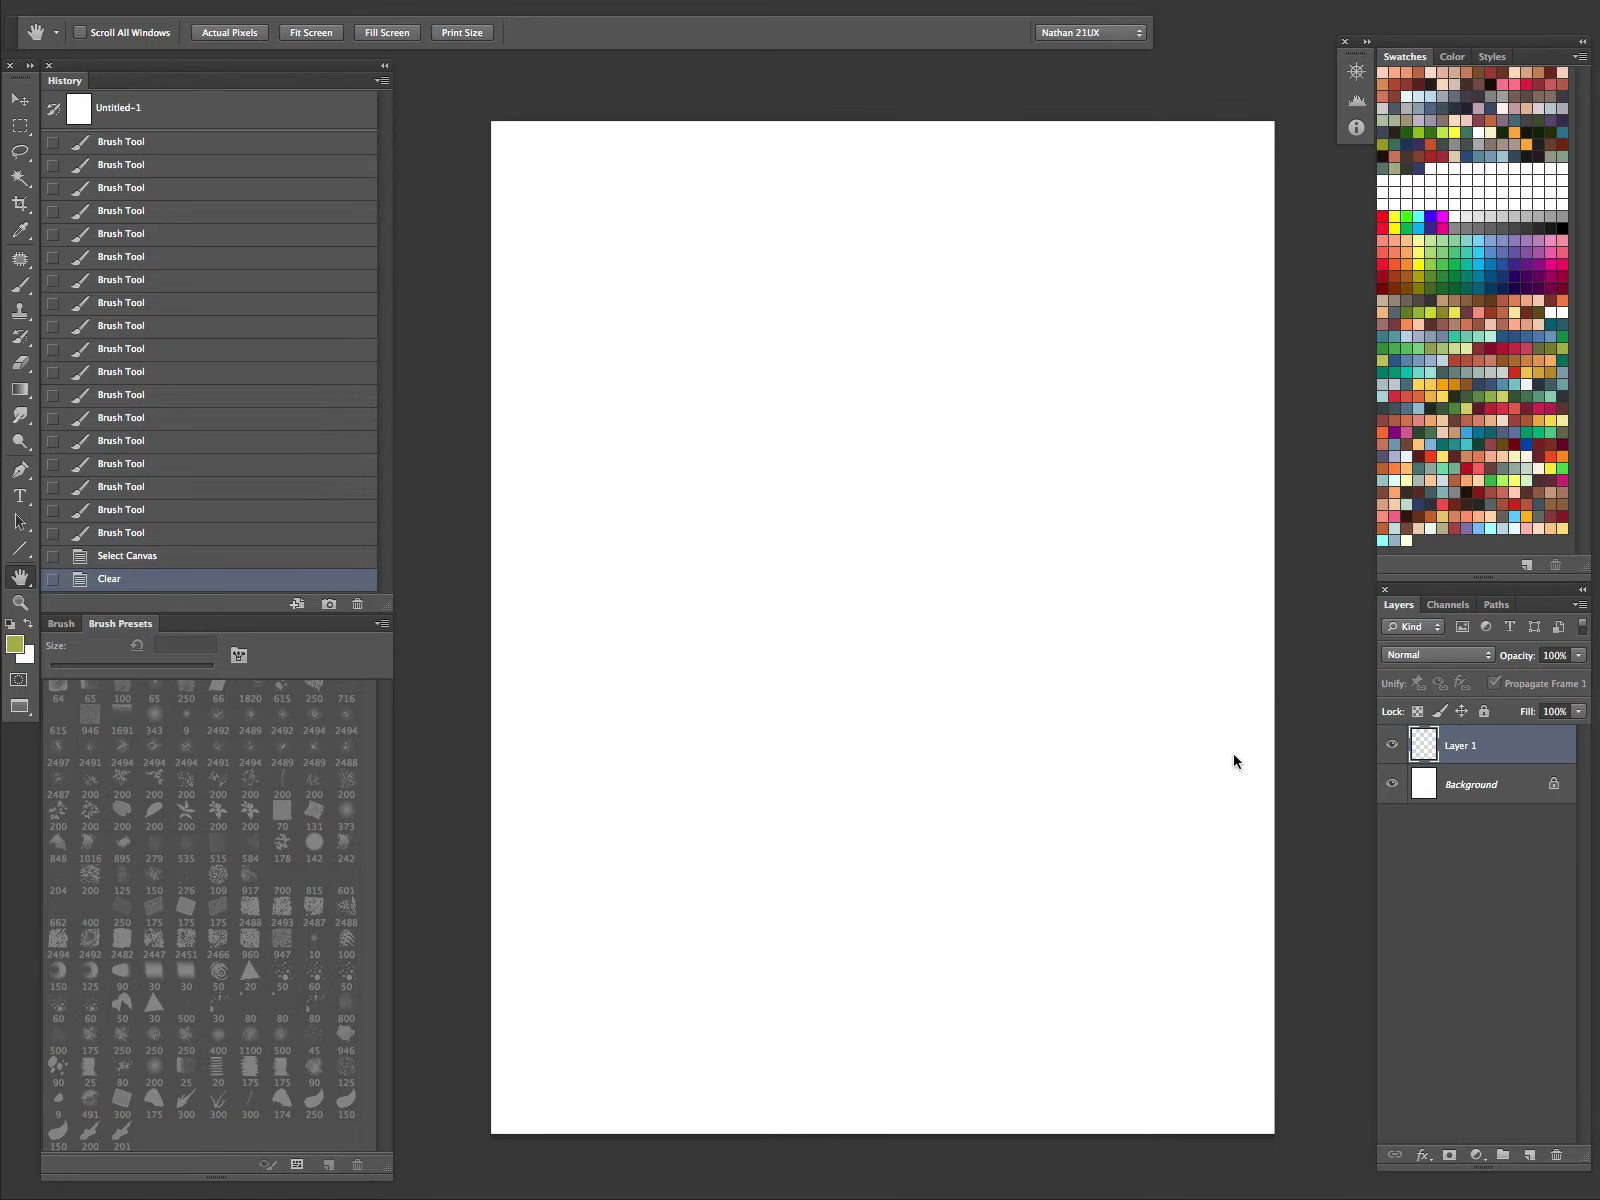
Step: In Photoshop, pick a very dark green swatch and fill the Background layer with it
mouse_move(1095, 635)
mouse_down()
mouse_move(1053, 768)
mouse_move(1024, 649)
mouse_up()
key(z)
mouse_move(892, 726)
mouse_down()
mouse_move(925, 712)
mouse_move(917, 740)
mouse_up()
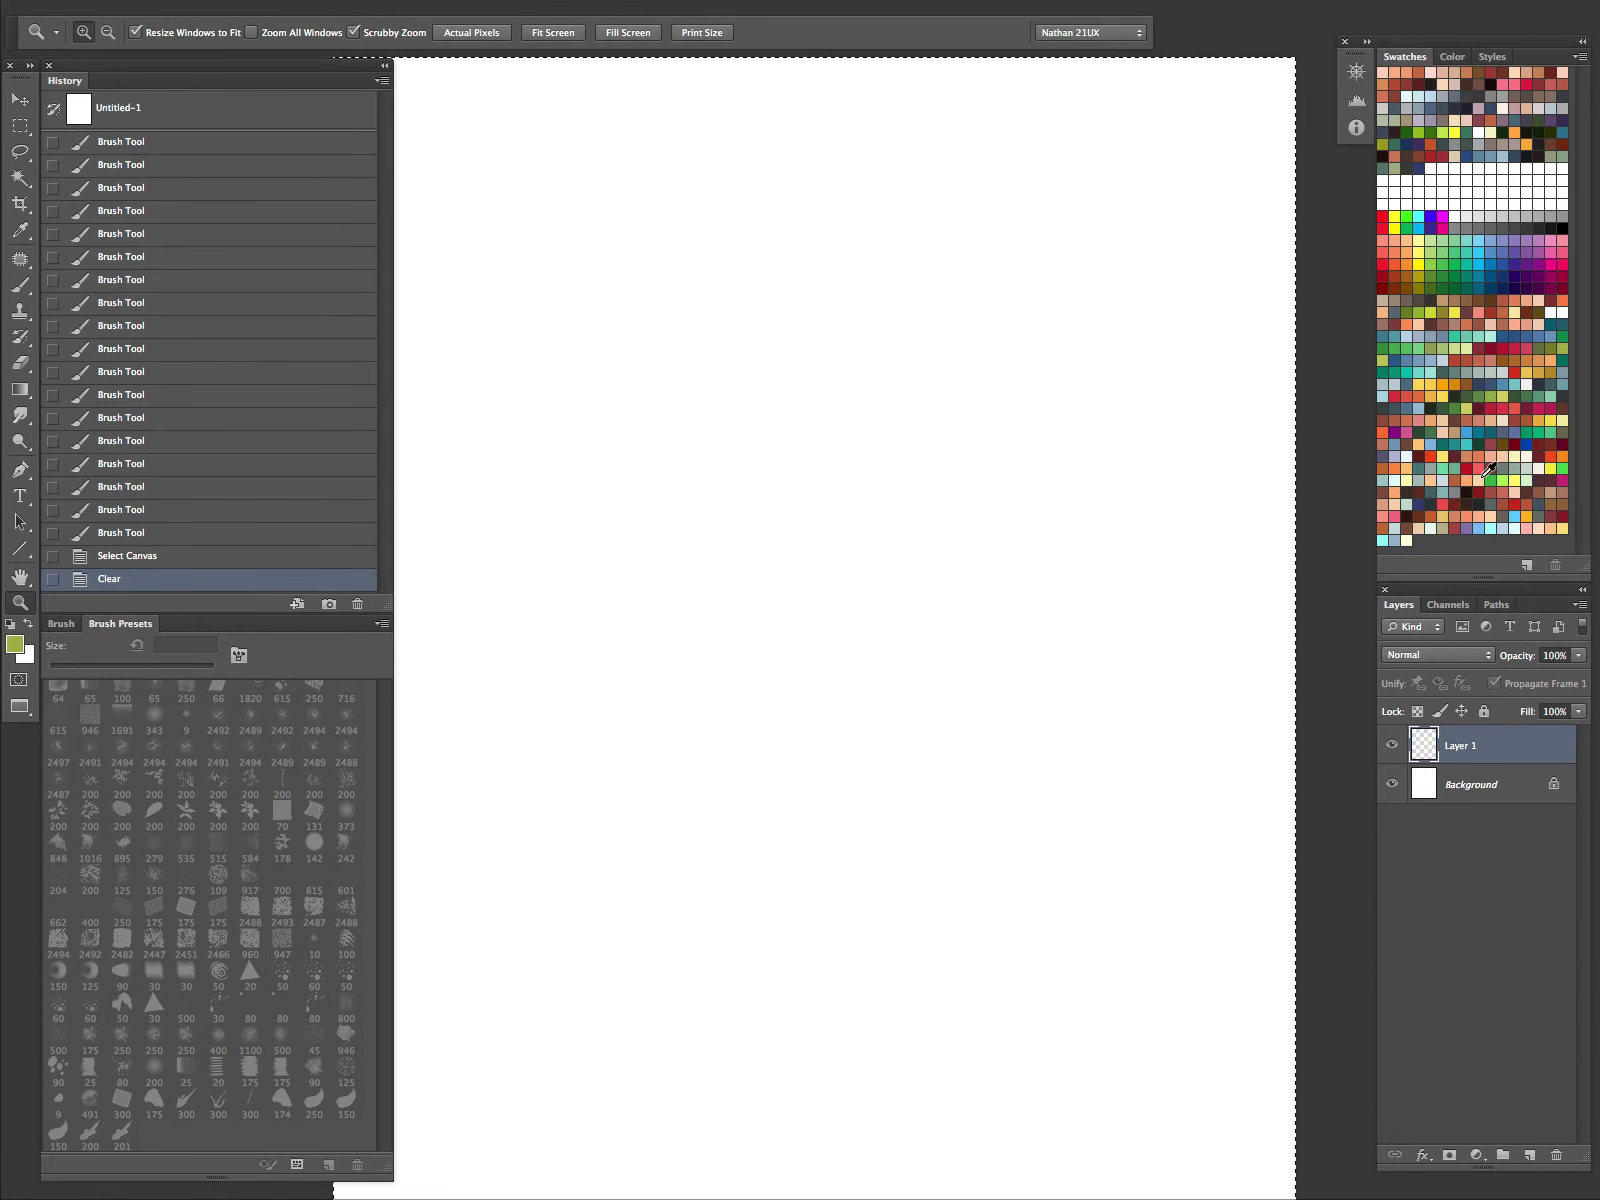
click(1454, 398)
key(alt)
key(alt+BackSpace)
key(ctrl+z)
click(1418, 795)
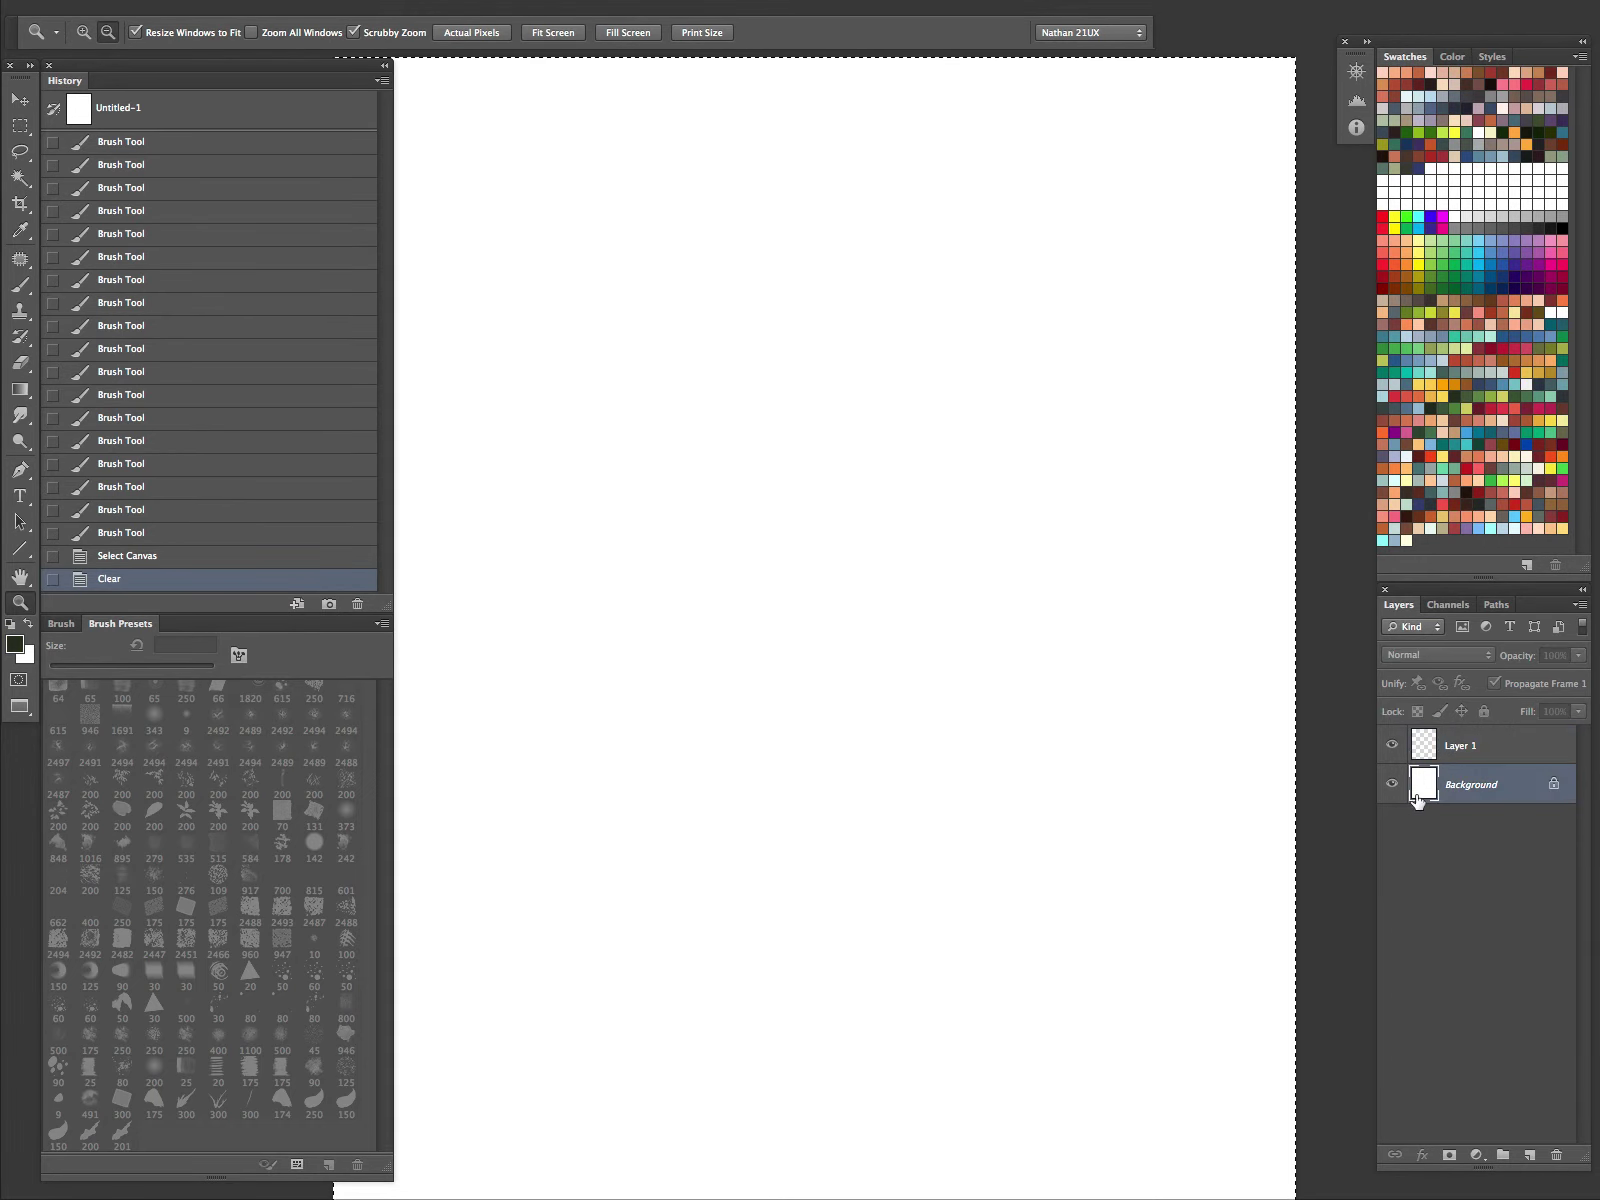
key(alt+BackSpace)
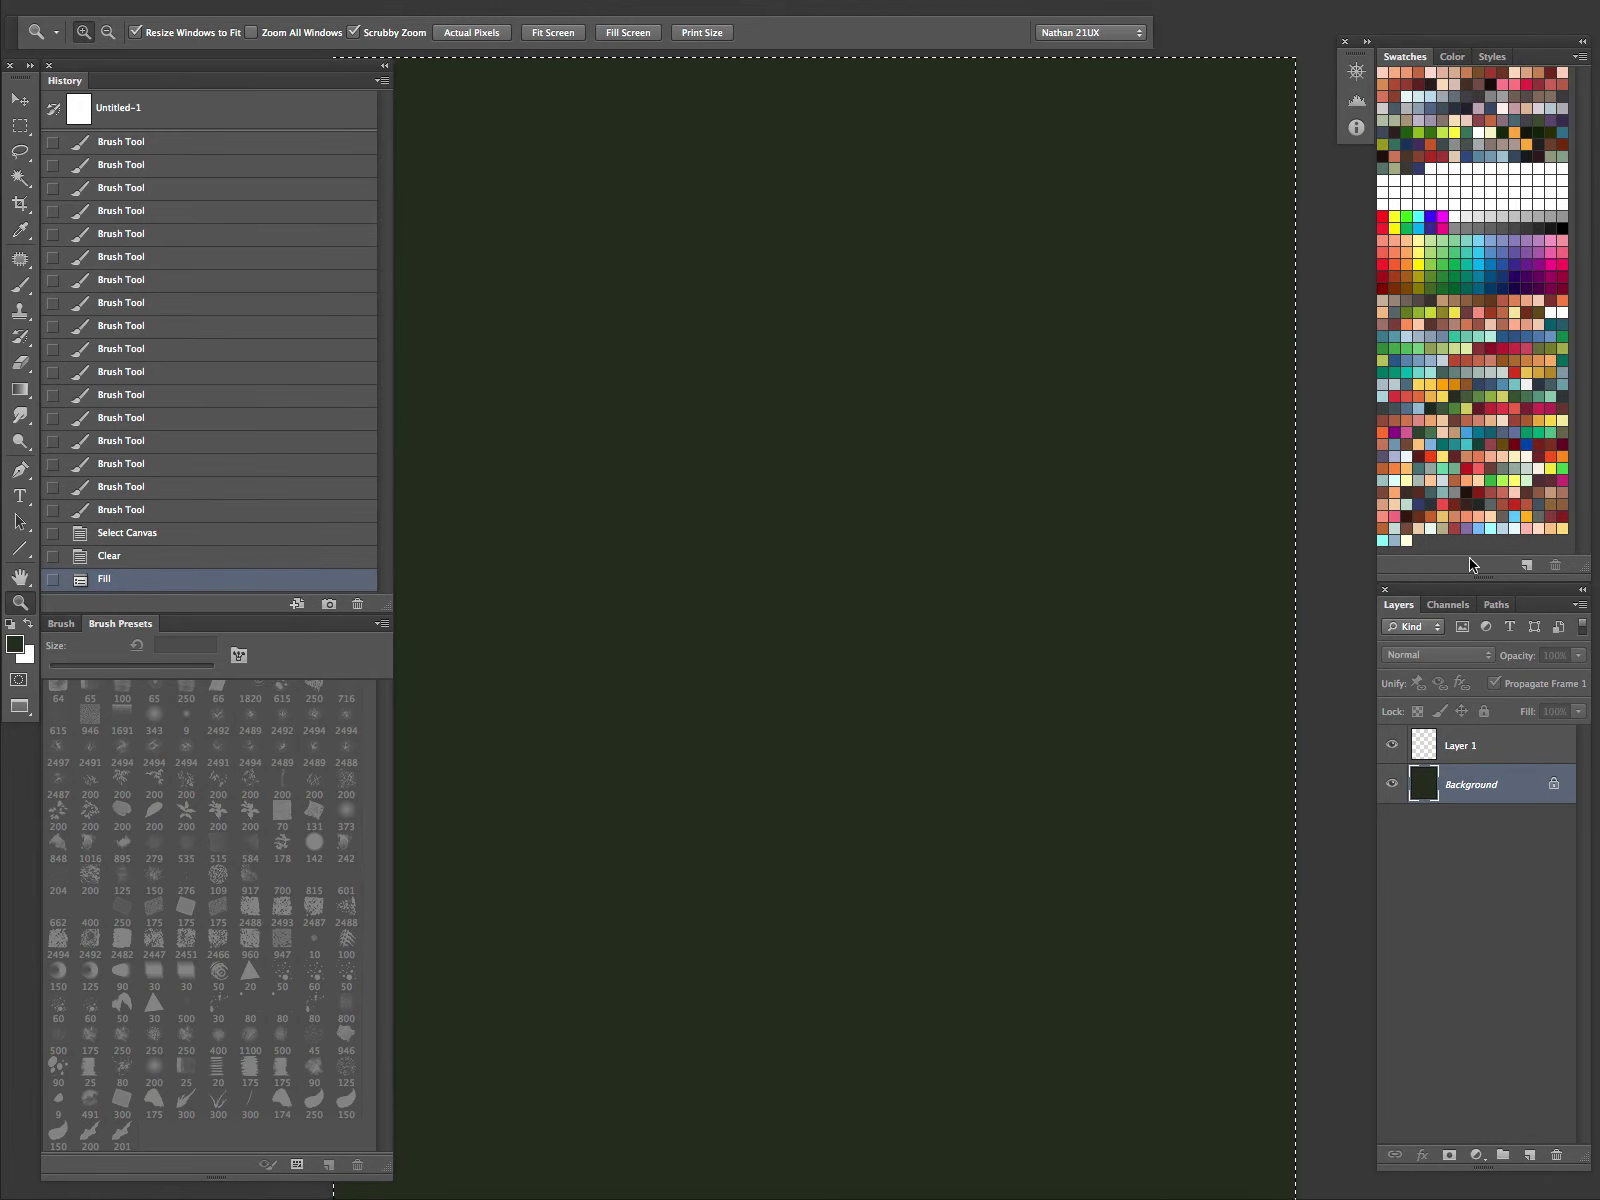
Step: Paint a test clump of muted green leaves in the upper canvas with the 175 px leaf brush
click(1484, 396)
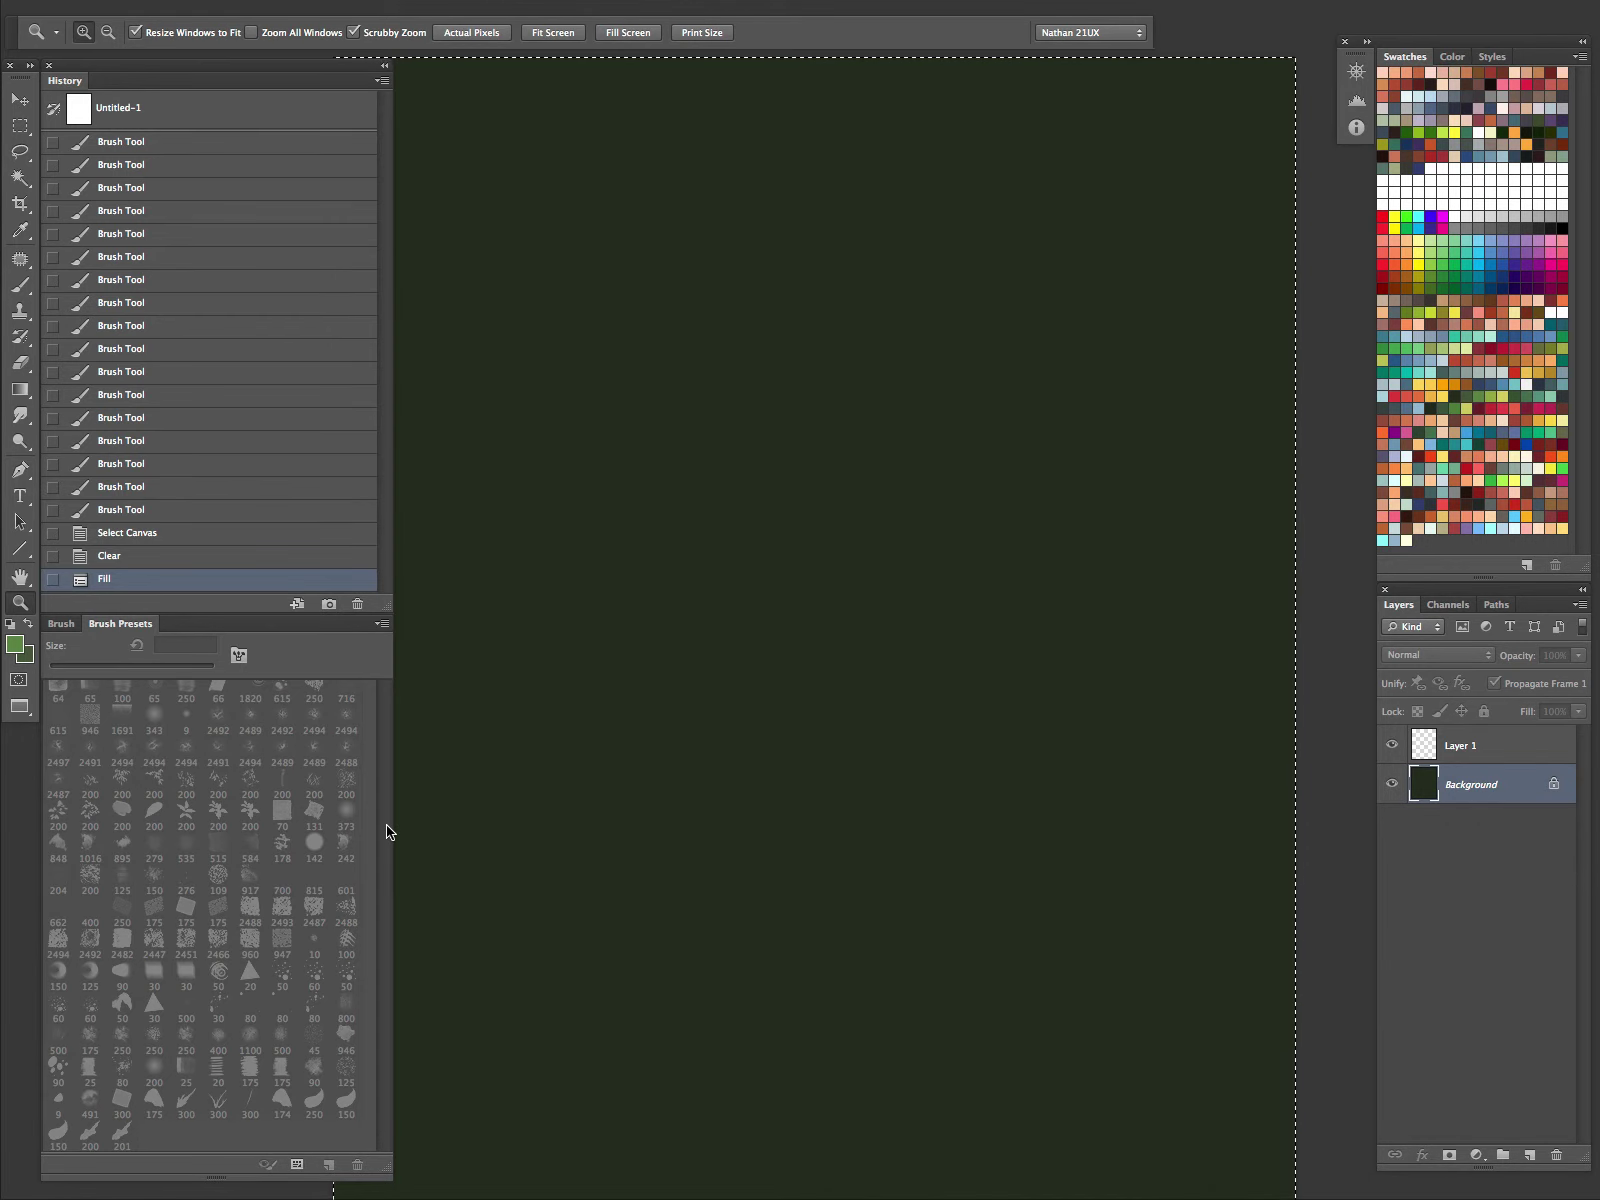
click(154, 1100)
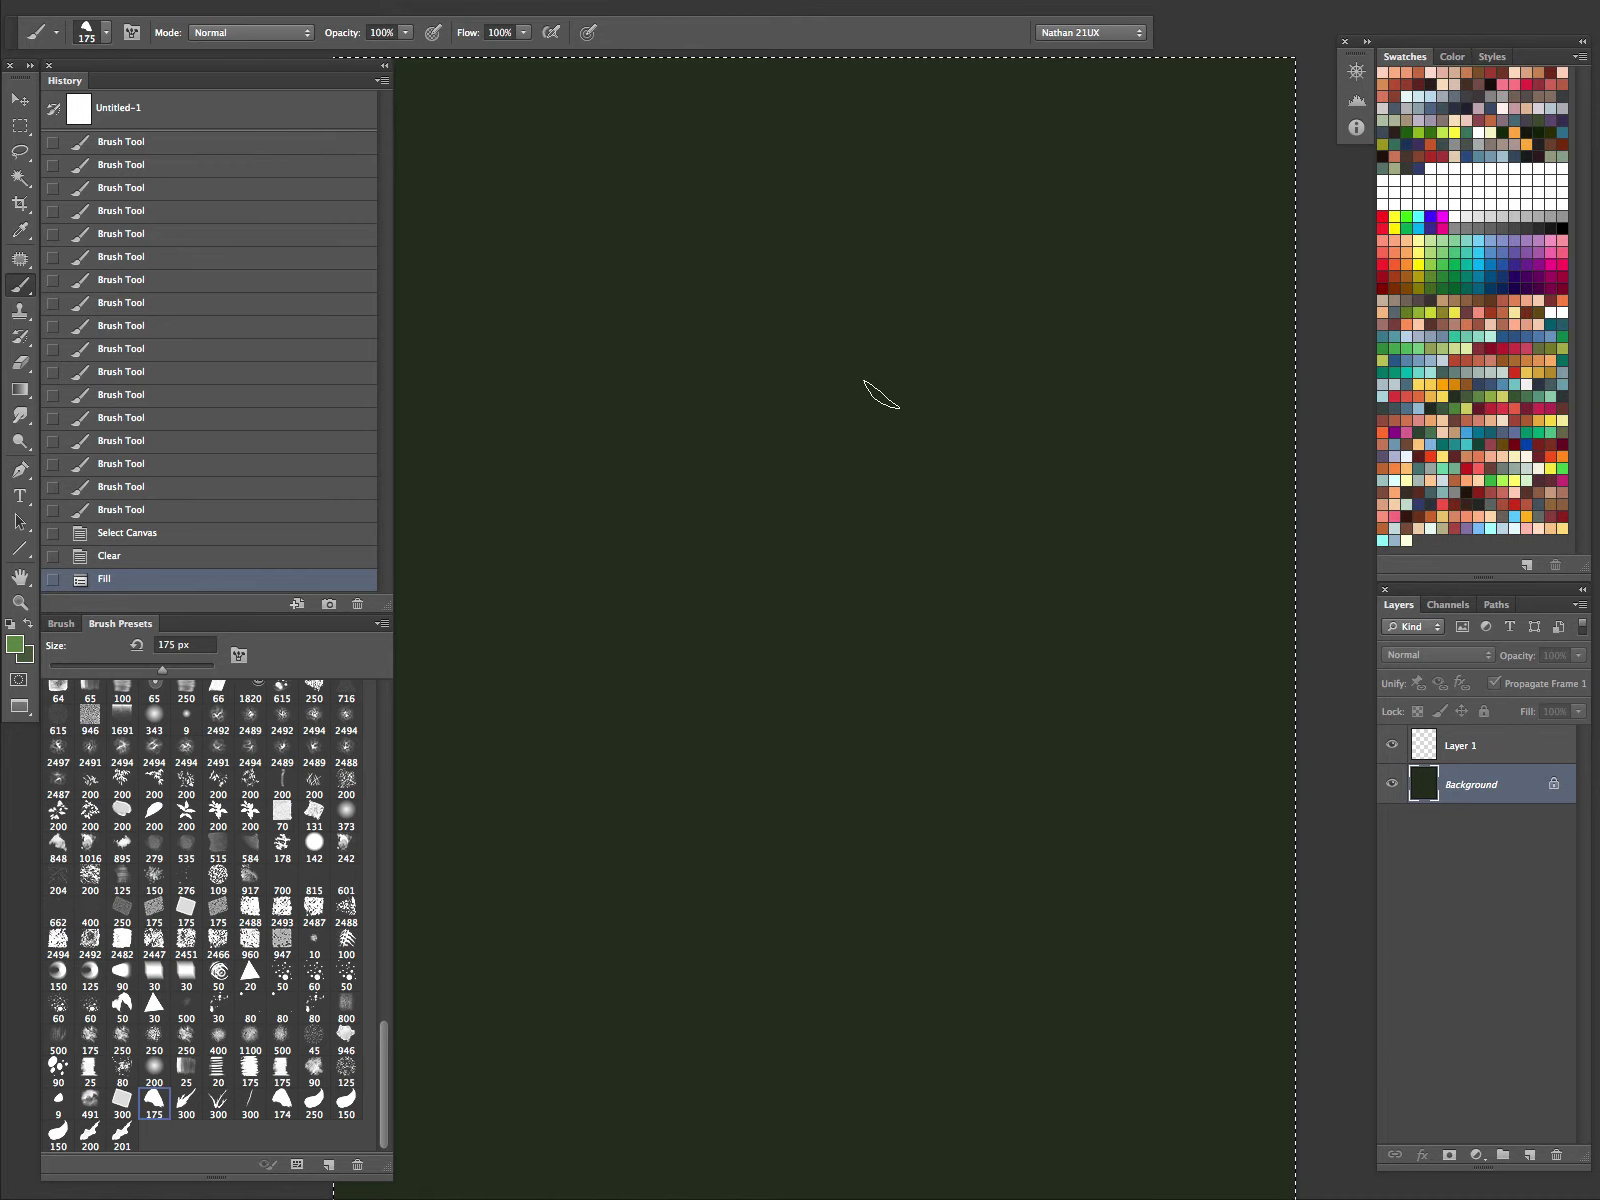
key(x)
mouse_move(690, 450)
mouse_down()
mouse_move(817, 333)
mouse_move(700, 390)
mouse_move(740, 368)
mouse_move(732, 436)
mouse_move(711, 446)
mouse_move(900, 380)
mouse_move(720, 443)
mouse_move(882, 425)
mouse_move(851, 404)
mouse_move(725, 464)
mouse_move(850, 500)
mouse_up()
Step: Review the leaf brush's Shape Dynamics, Scattering, Texture and Dual Brush settings, then return to the preset list
click(61, 623)
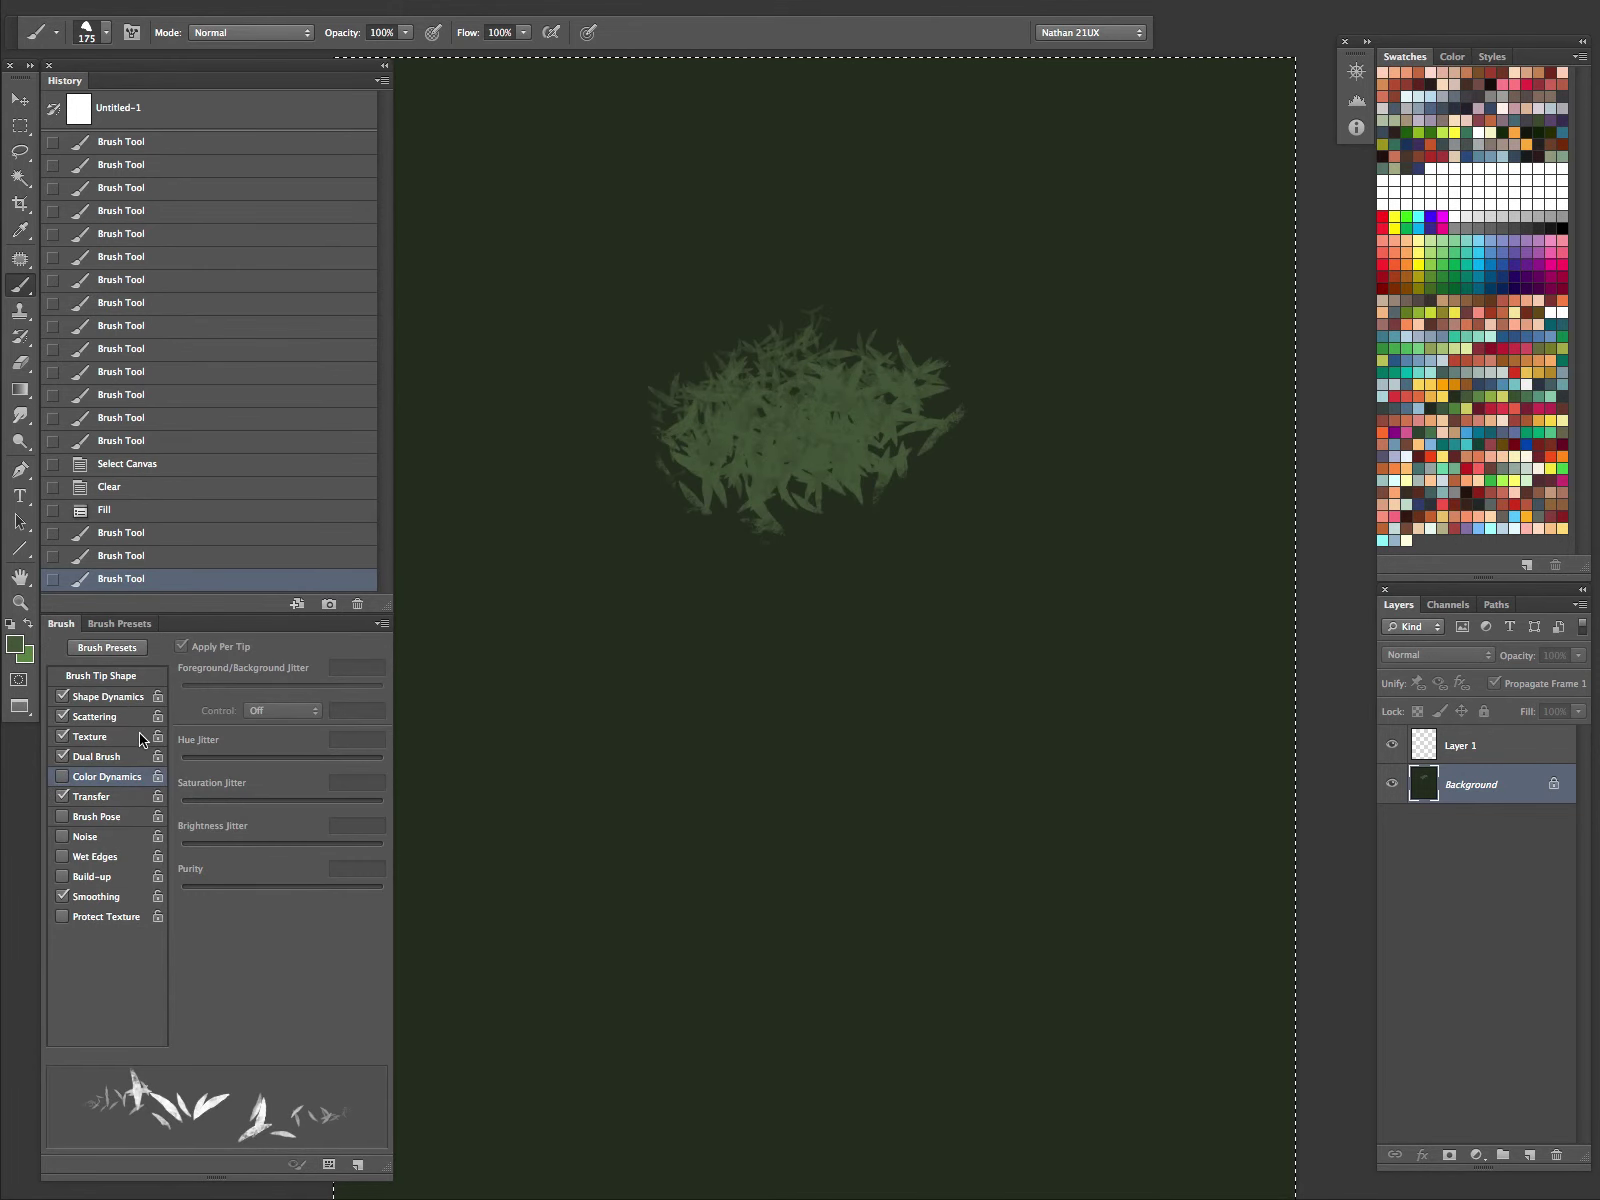
click(108, 696)
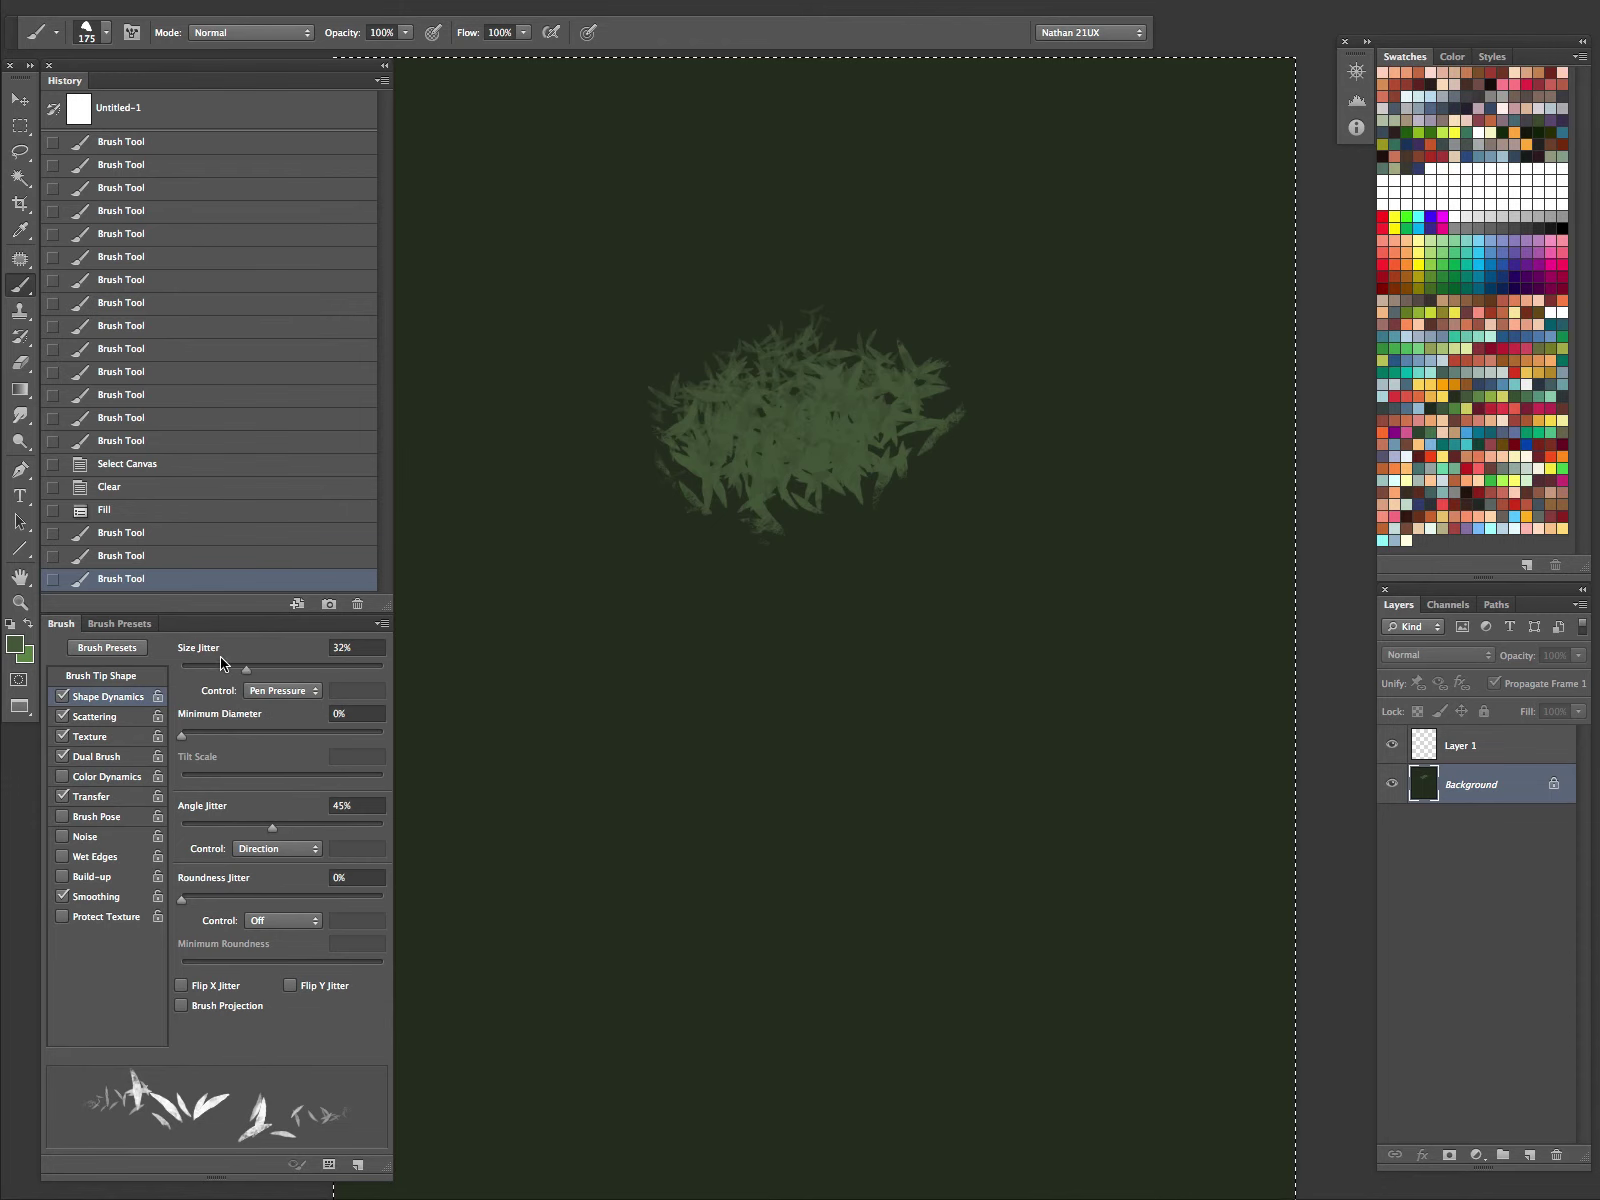
click(92, 716)
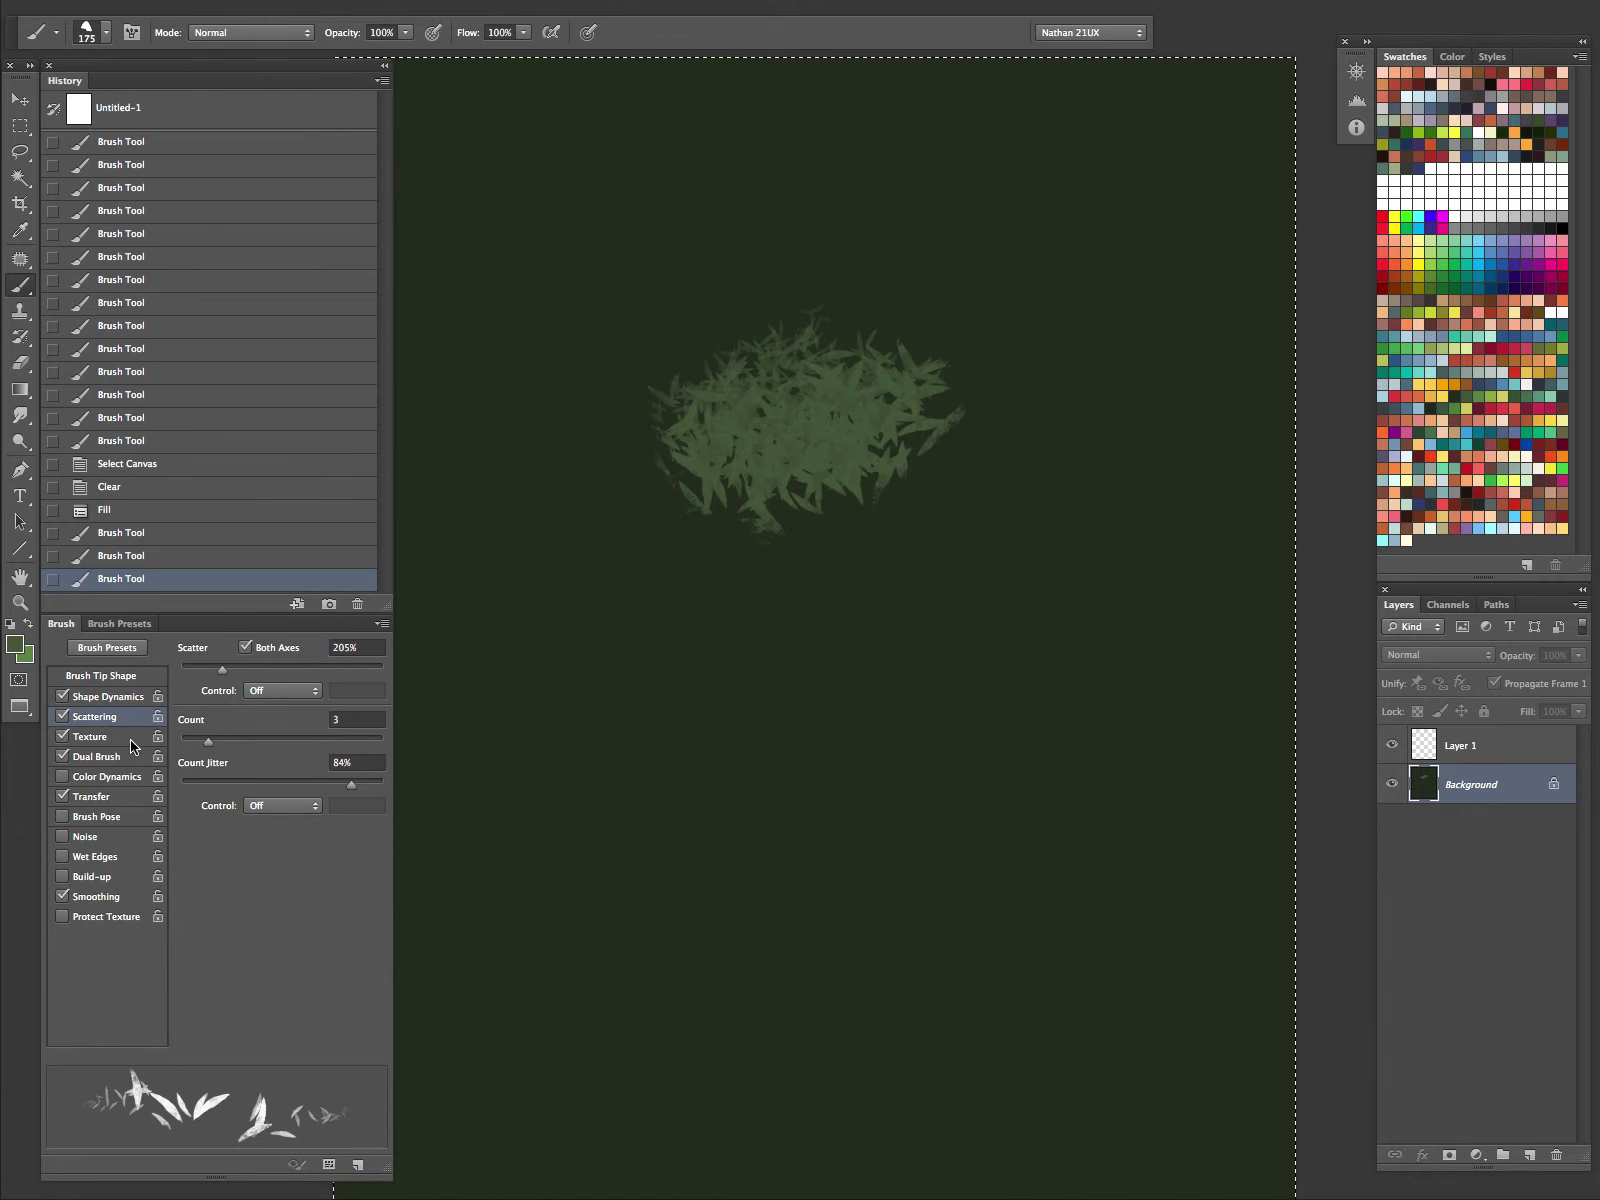
click(100, 737)
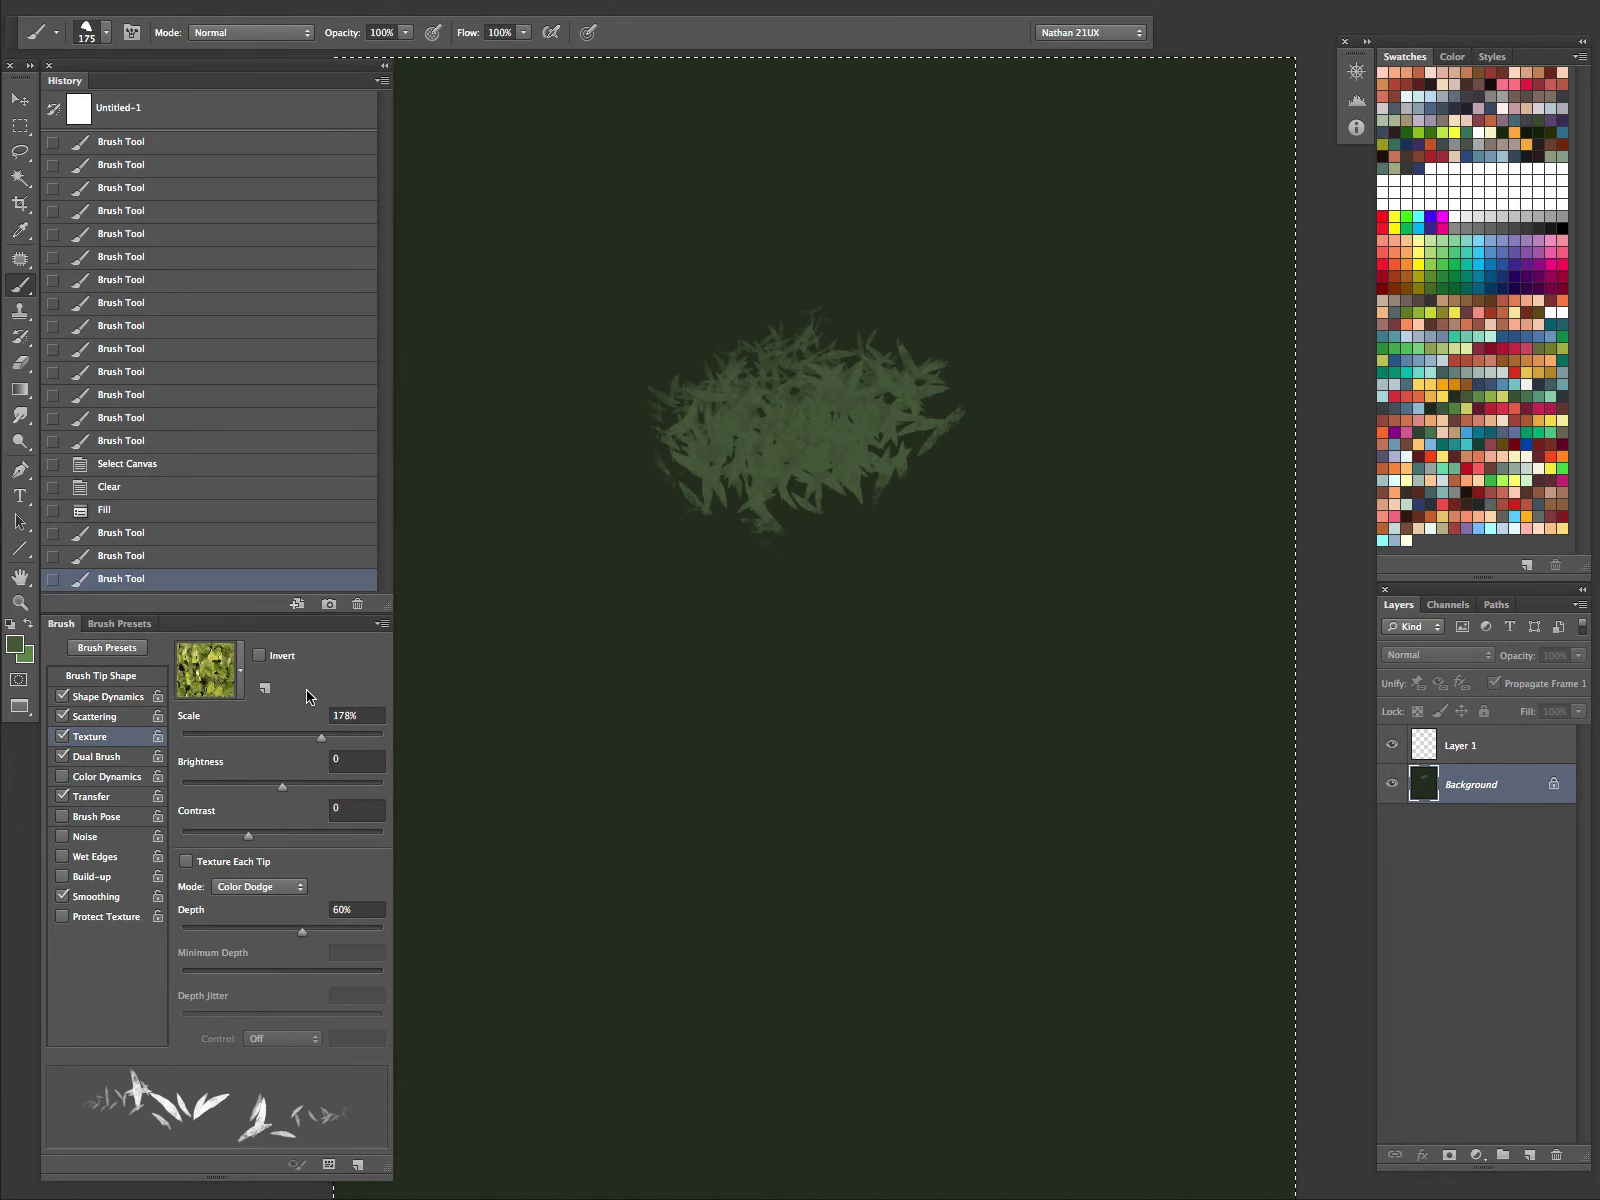
click(126, 757)
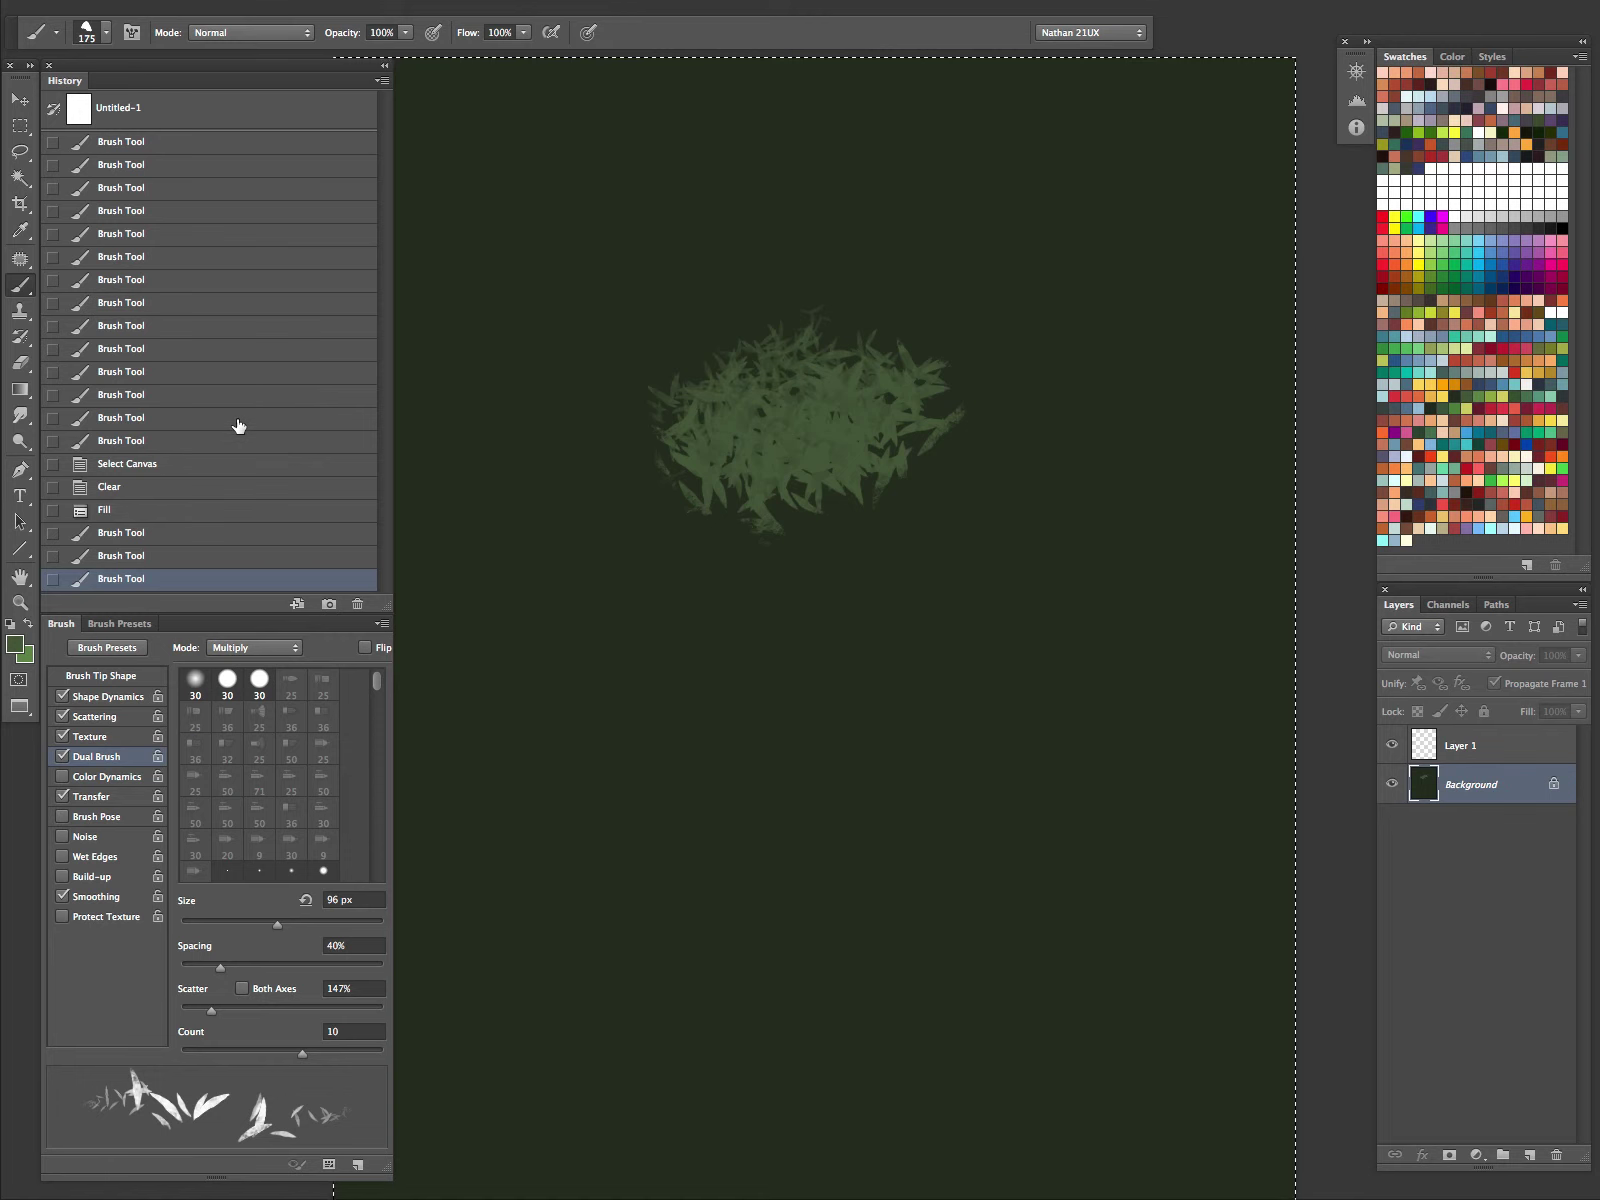
click(112, 650)
Step: Paint more muted green leaves over the clump, reducing the brush to 90 px
drag(771, 380, 734, 482)
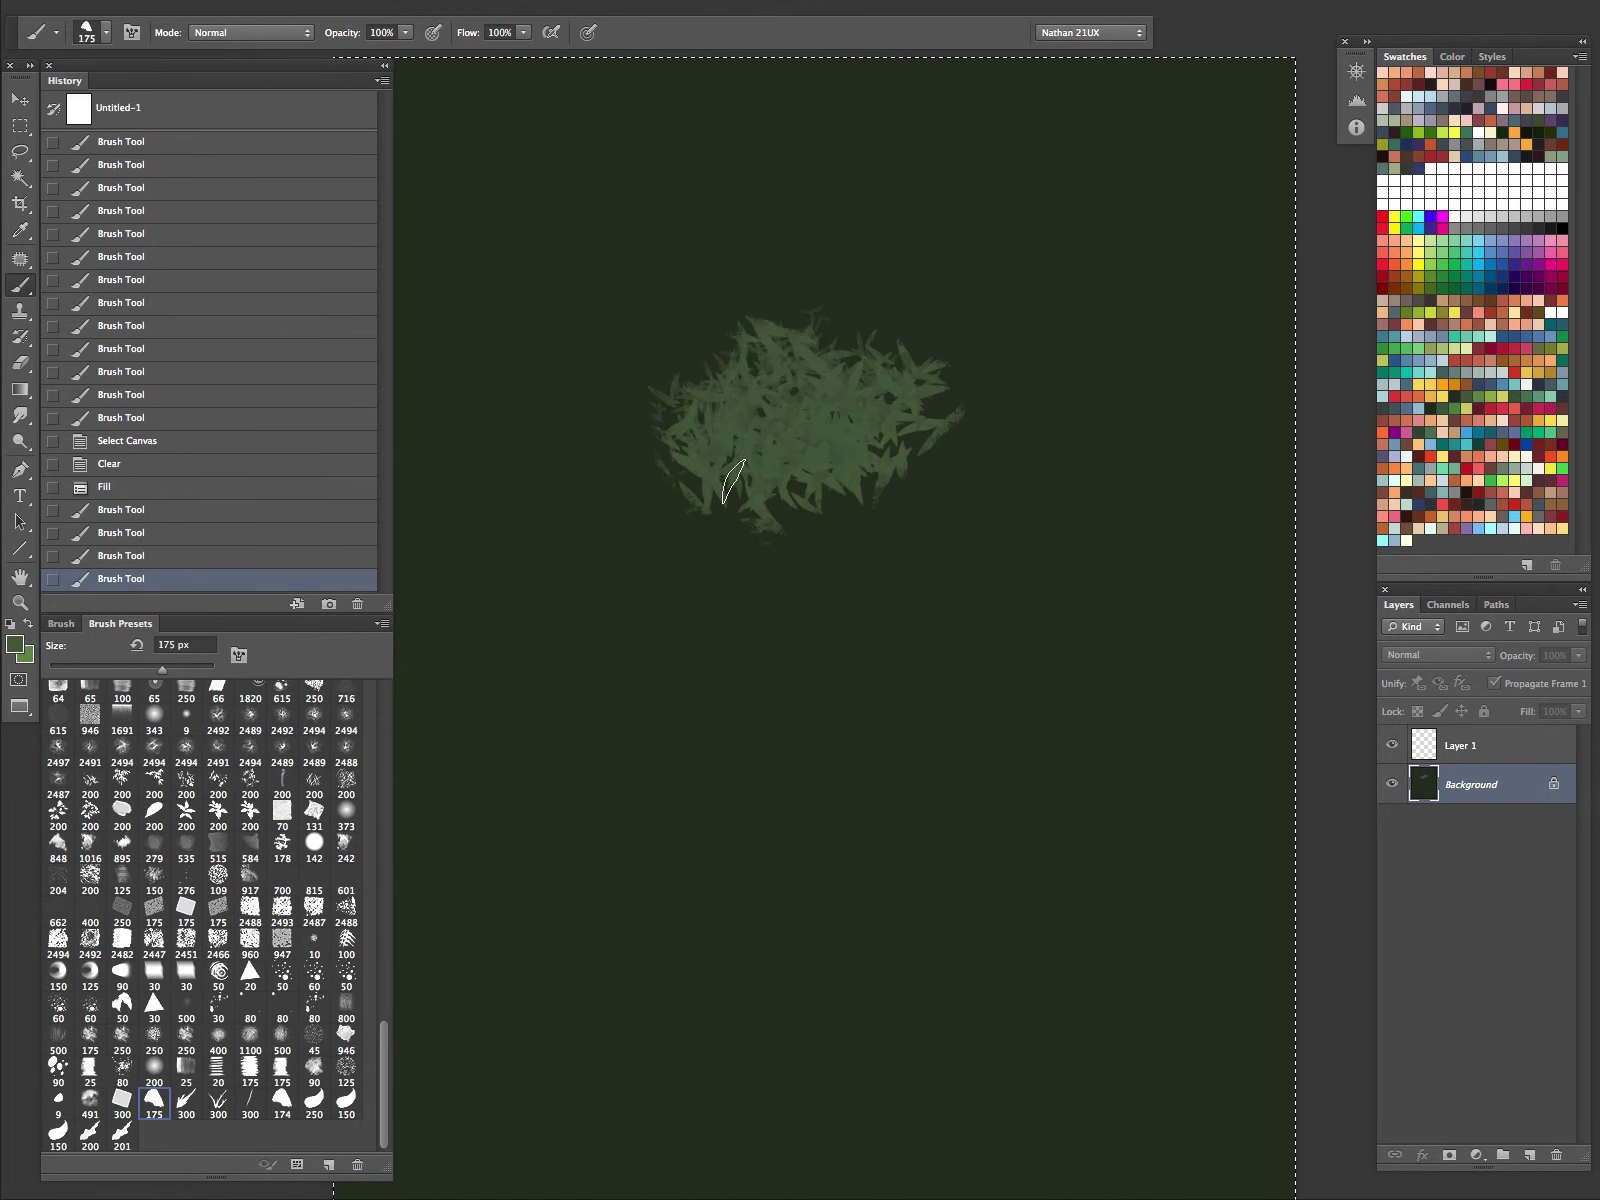
key(bracketleft)
key(bracketleft)
key(bracketleft)
key(bracketleft)
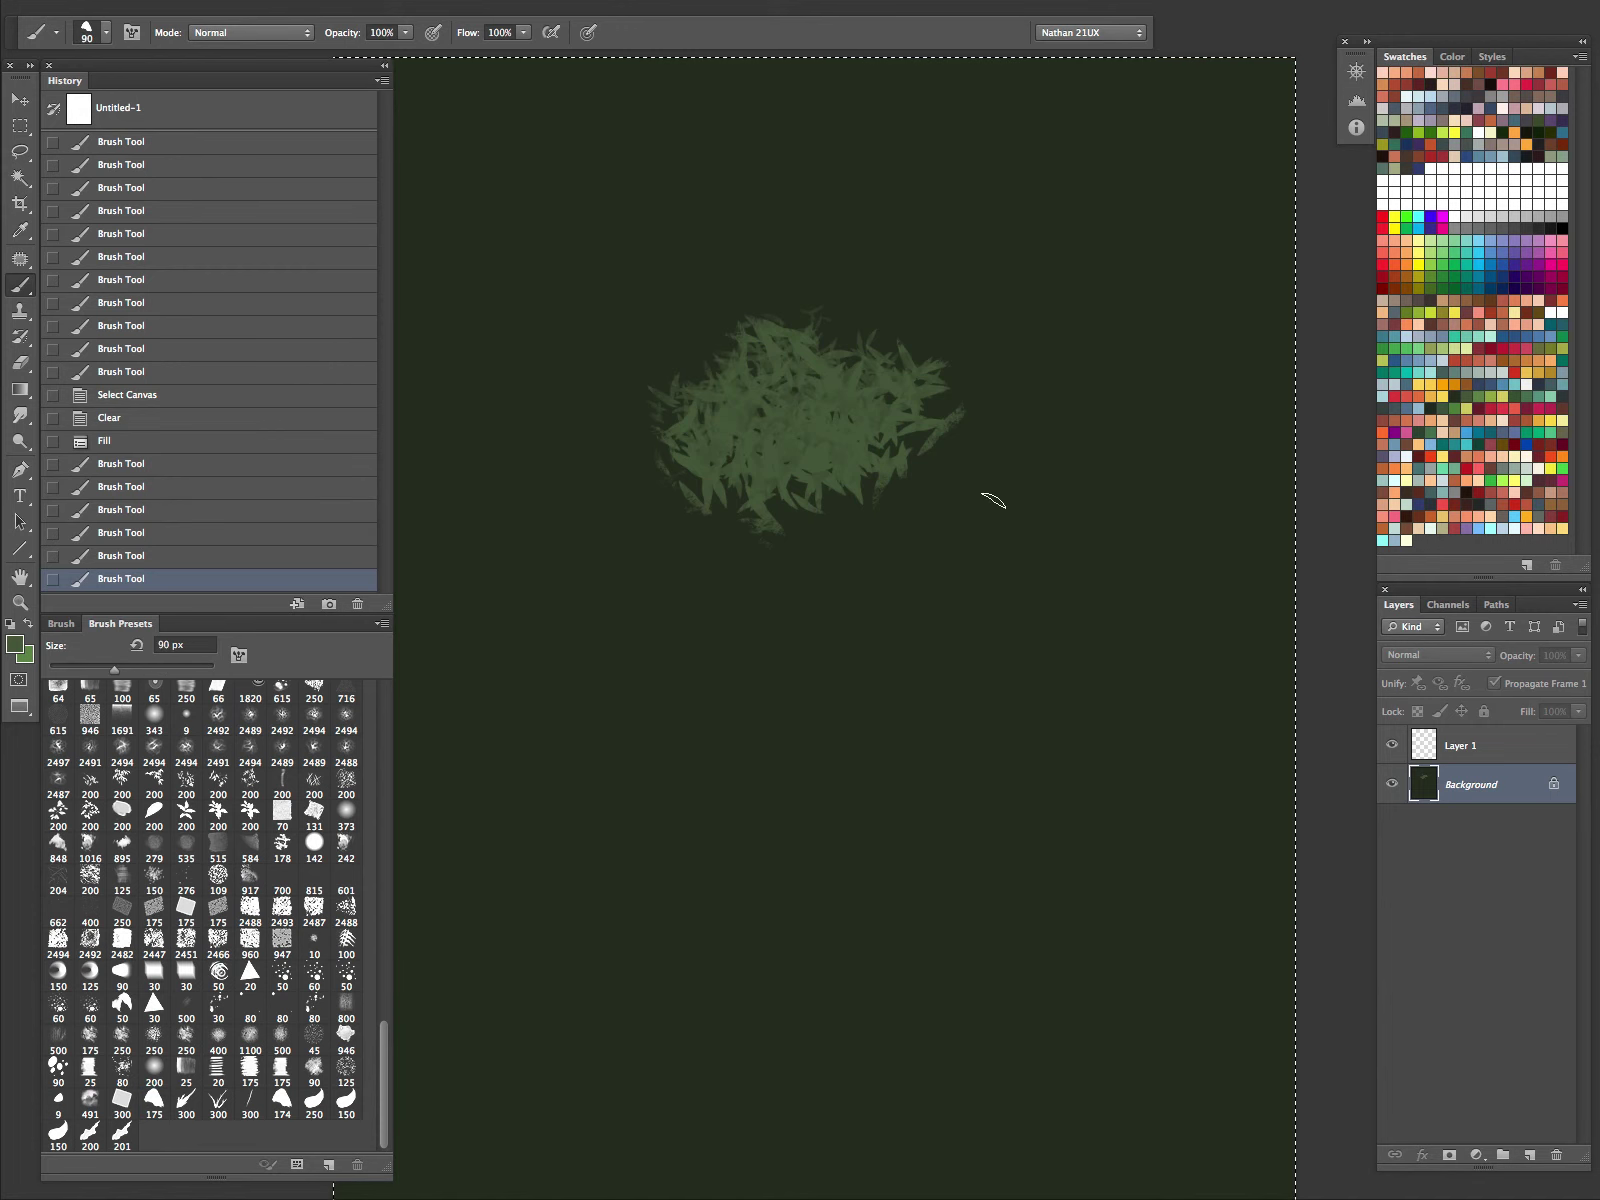
Step: With the brush at 45 px, paint a small two-tone clump beside the large one and light green leaves over the large clump's right side
key(bracketleft)
key(bracketleft)
key(bracketleft)
key(bracketleft)
key(bracketleft)
mouse_move(982, 486)
mouse_down()
mouse_move(1034, 469)
mouse_move(986, 505)
mouse_move(1011, 461)
mouse_move(1010, 483)
mouse_move(1041, 465)
mouse_move(1027, 524)
mouse_move(1041, 460)
mouse_move(1047, 504)
mouse_move(1003, 490)
mouse_move(1036, 474)
mouse_up()
key(x)
click(996, 510)
key(x)
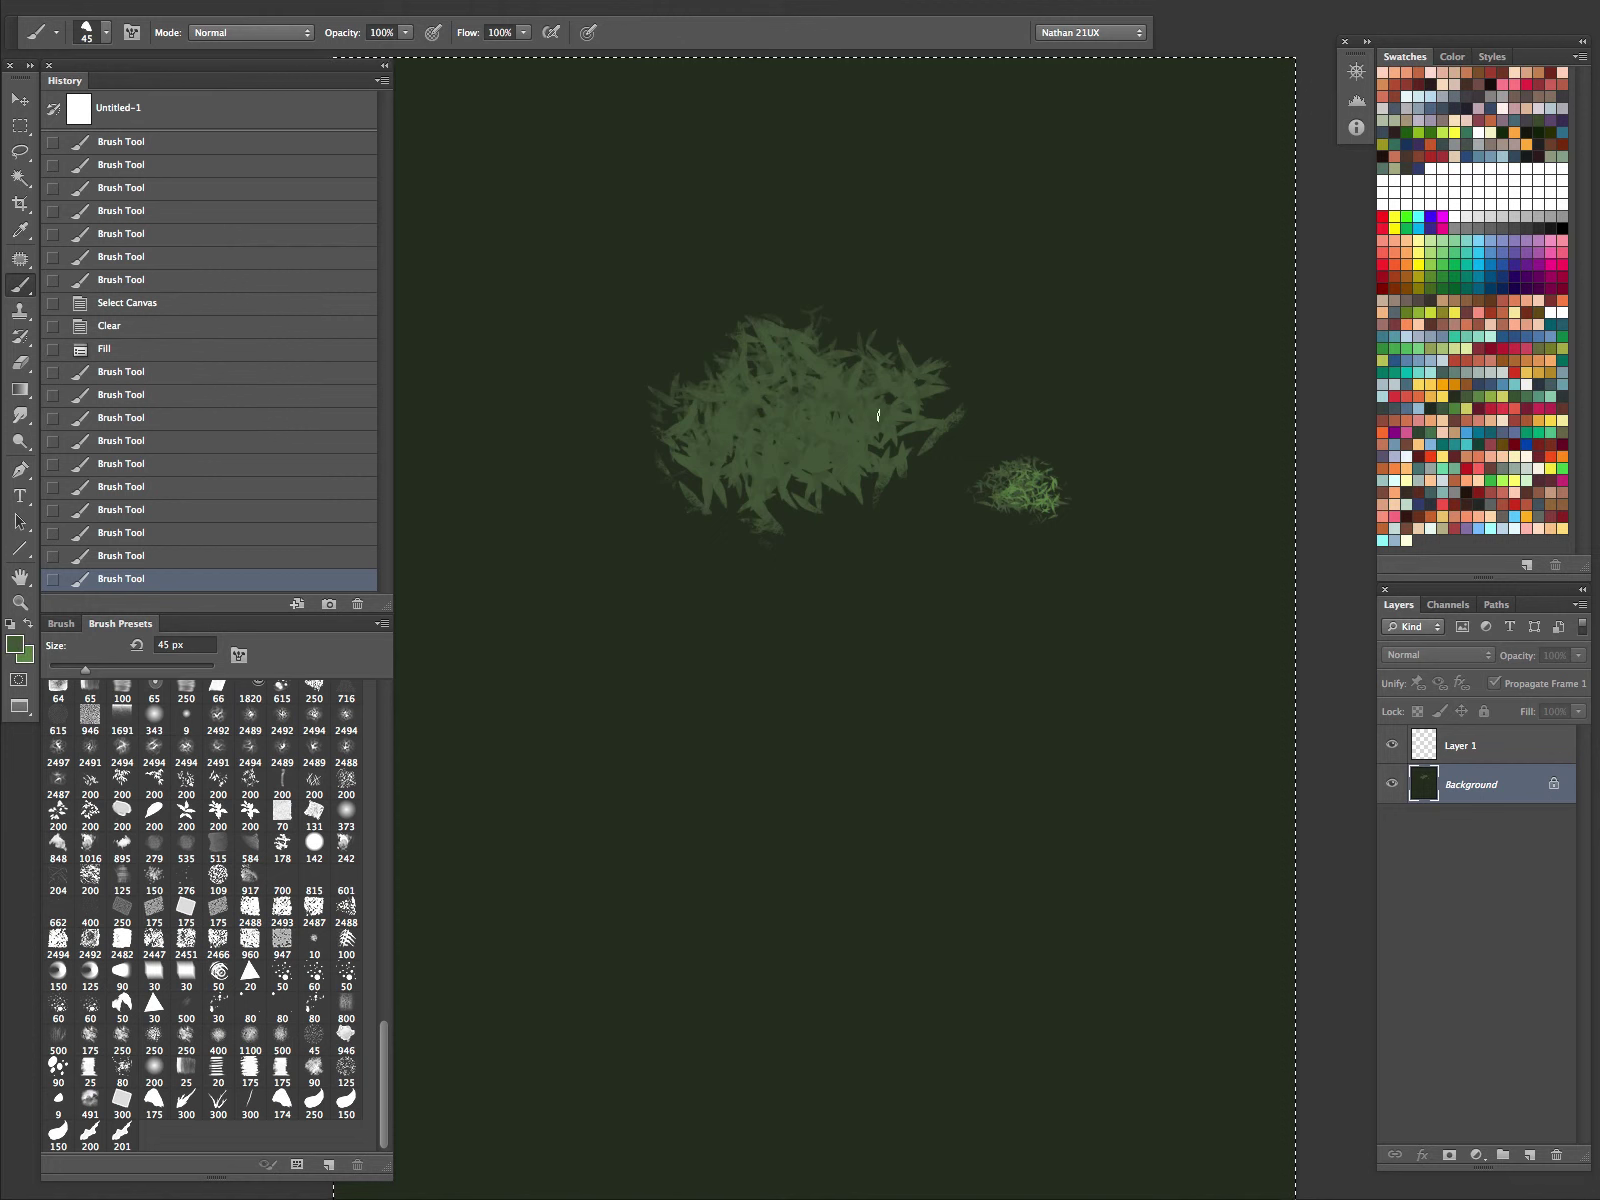
key(x)
mouse_move(857, 357)
mouse_down()
mouse_move(826, 463)
mouse_move(932, 386)
mouse_move(845, 405)
mouse_move(882, 444)
mouse_move(962, 446)
mouse_up()
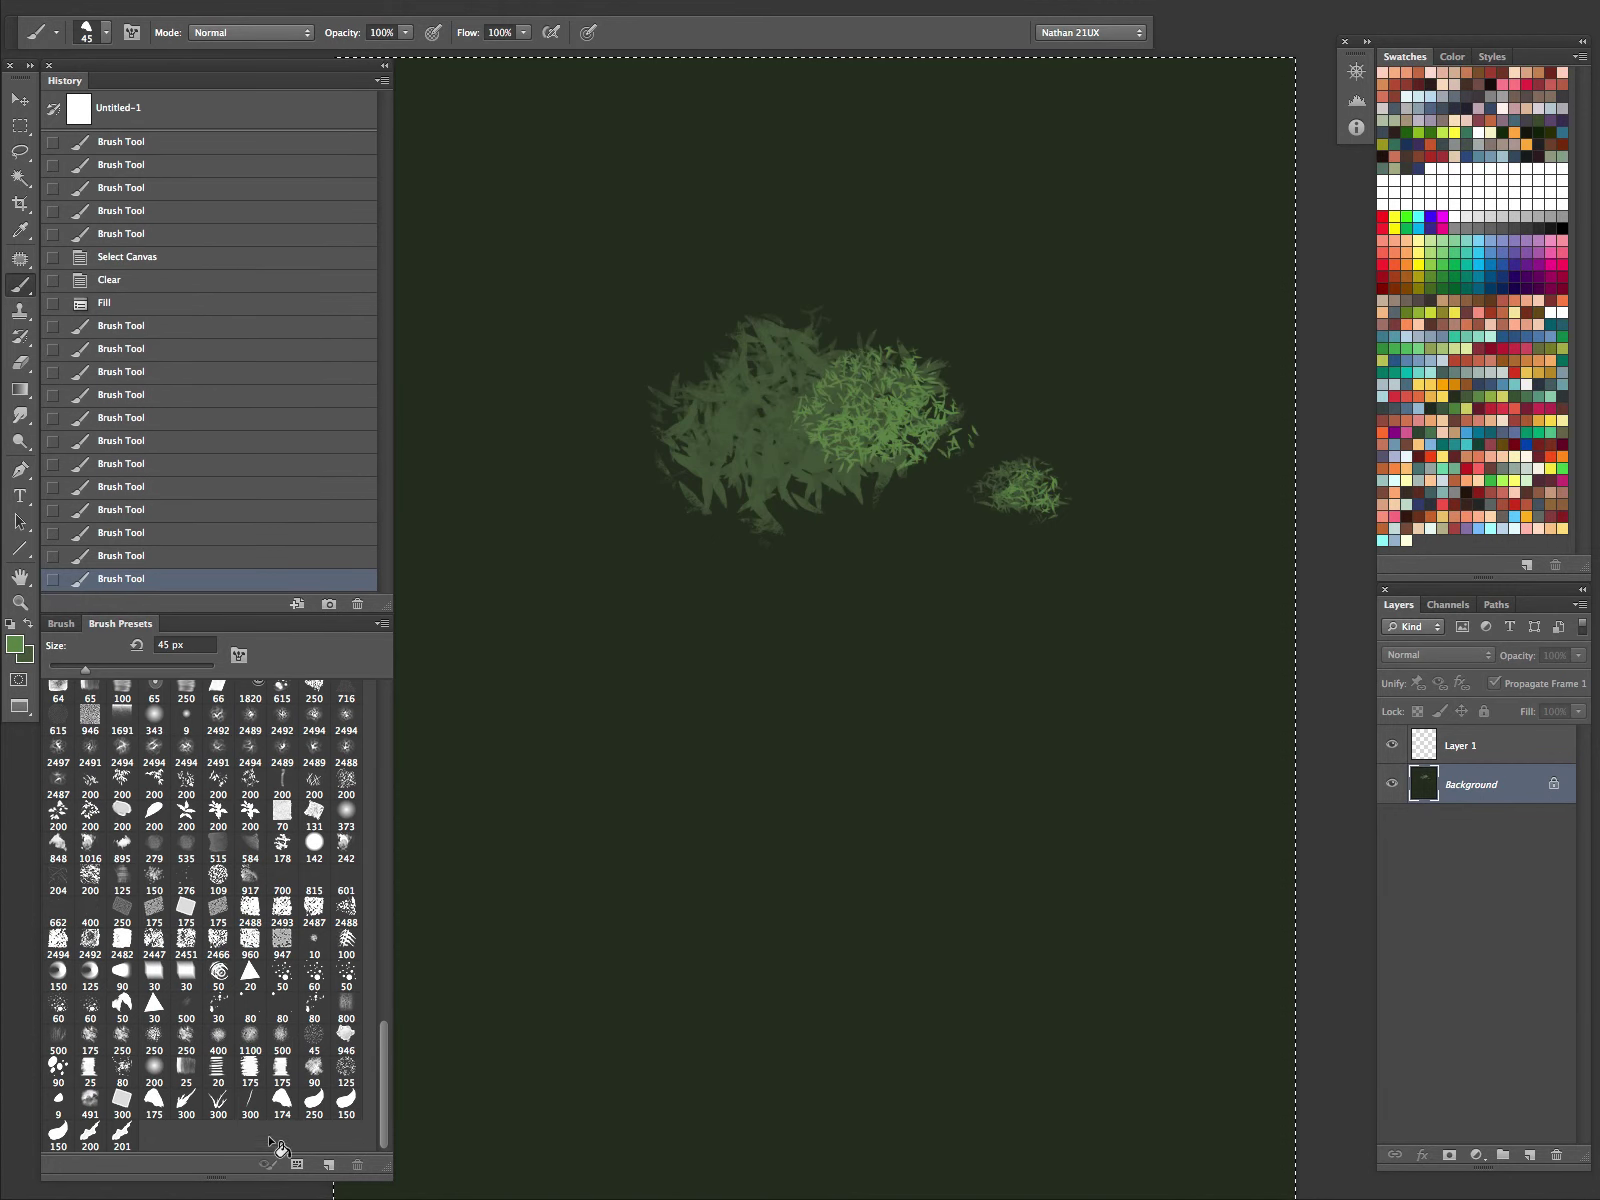
Step: Choose the 300 px spiky foliage brush, enable airbrush-style build-up, and paint two test rows of light green foliage below the clumps
click(186, 1106)
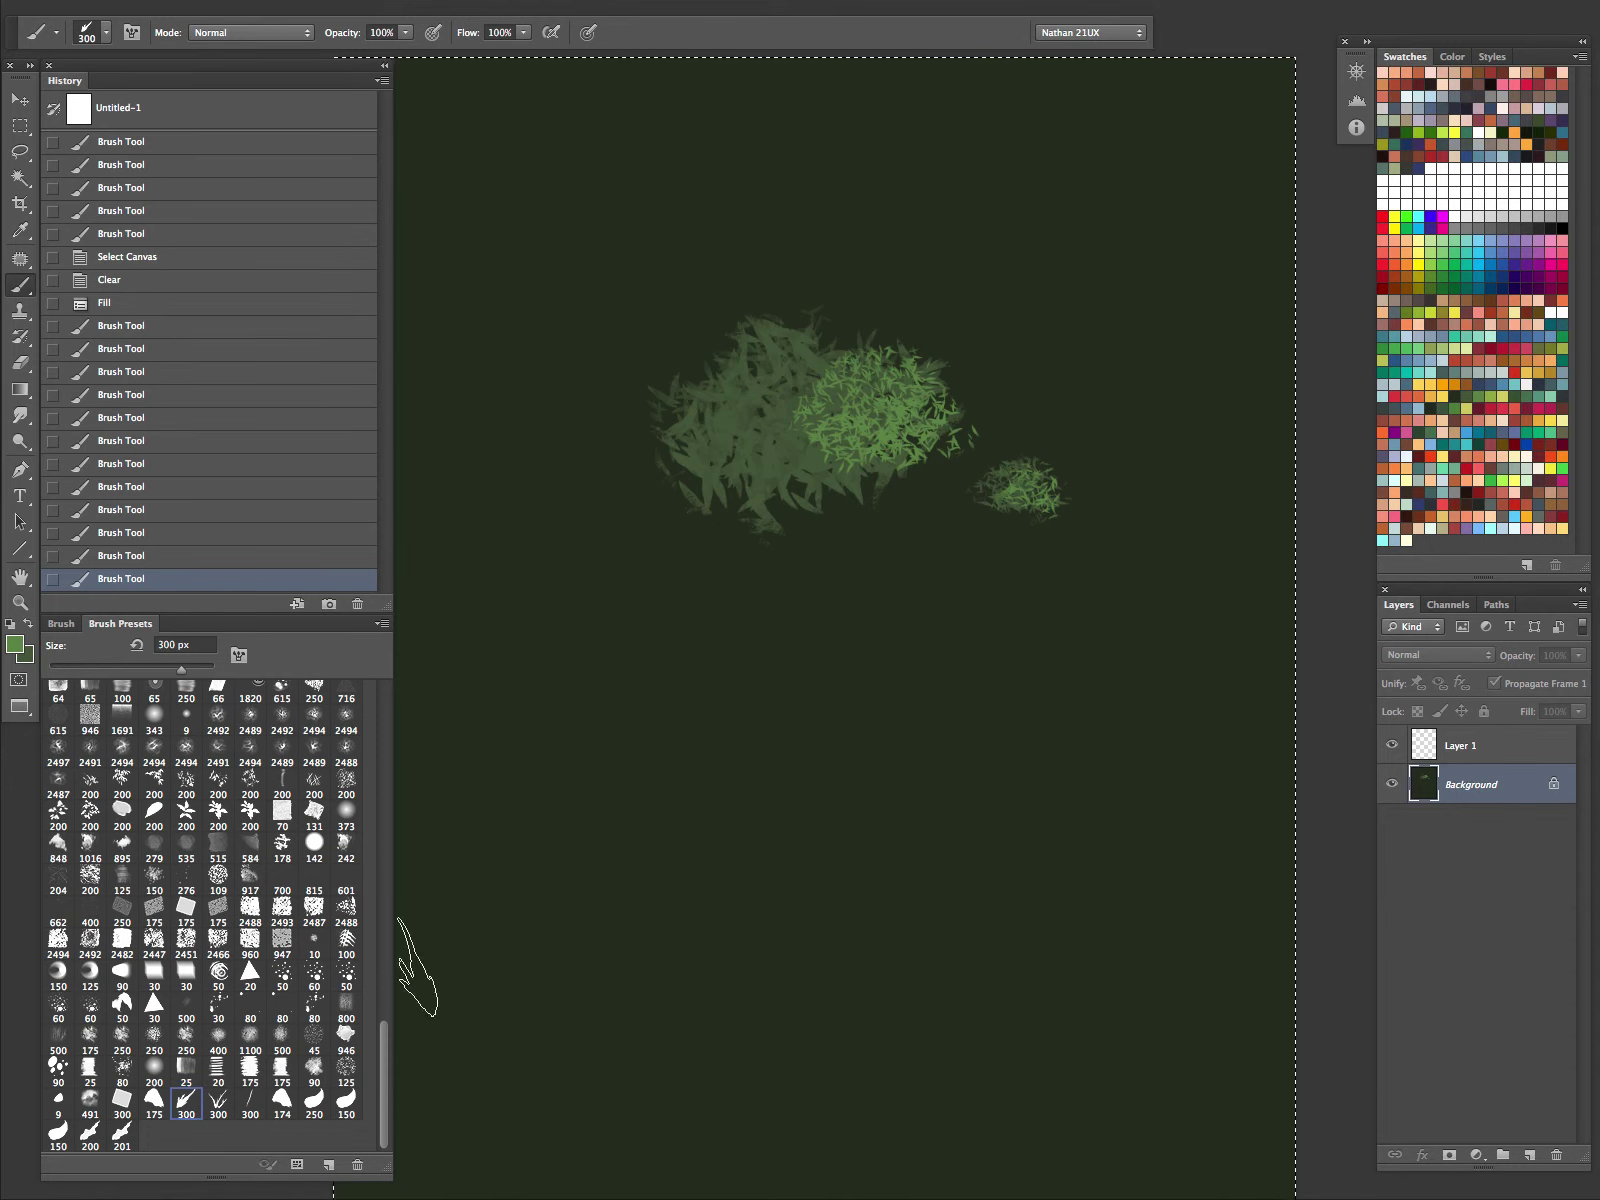
drag(797, 706, 1005, 698)
drag(1058, 688, 1102, 688)
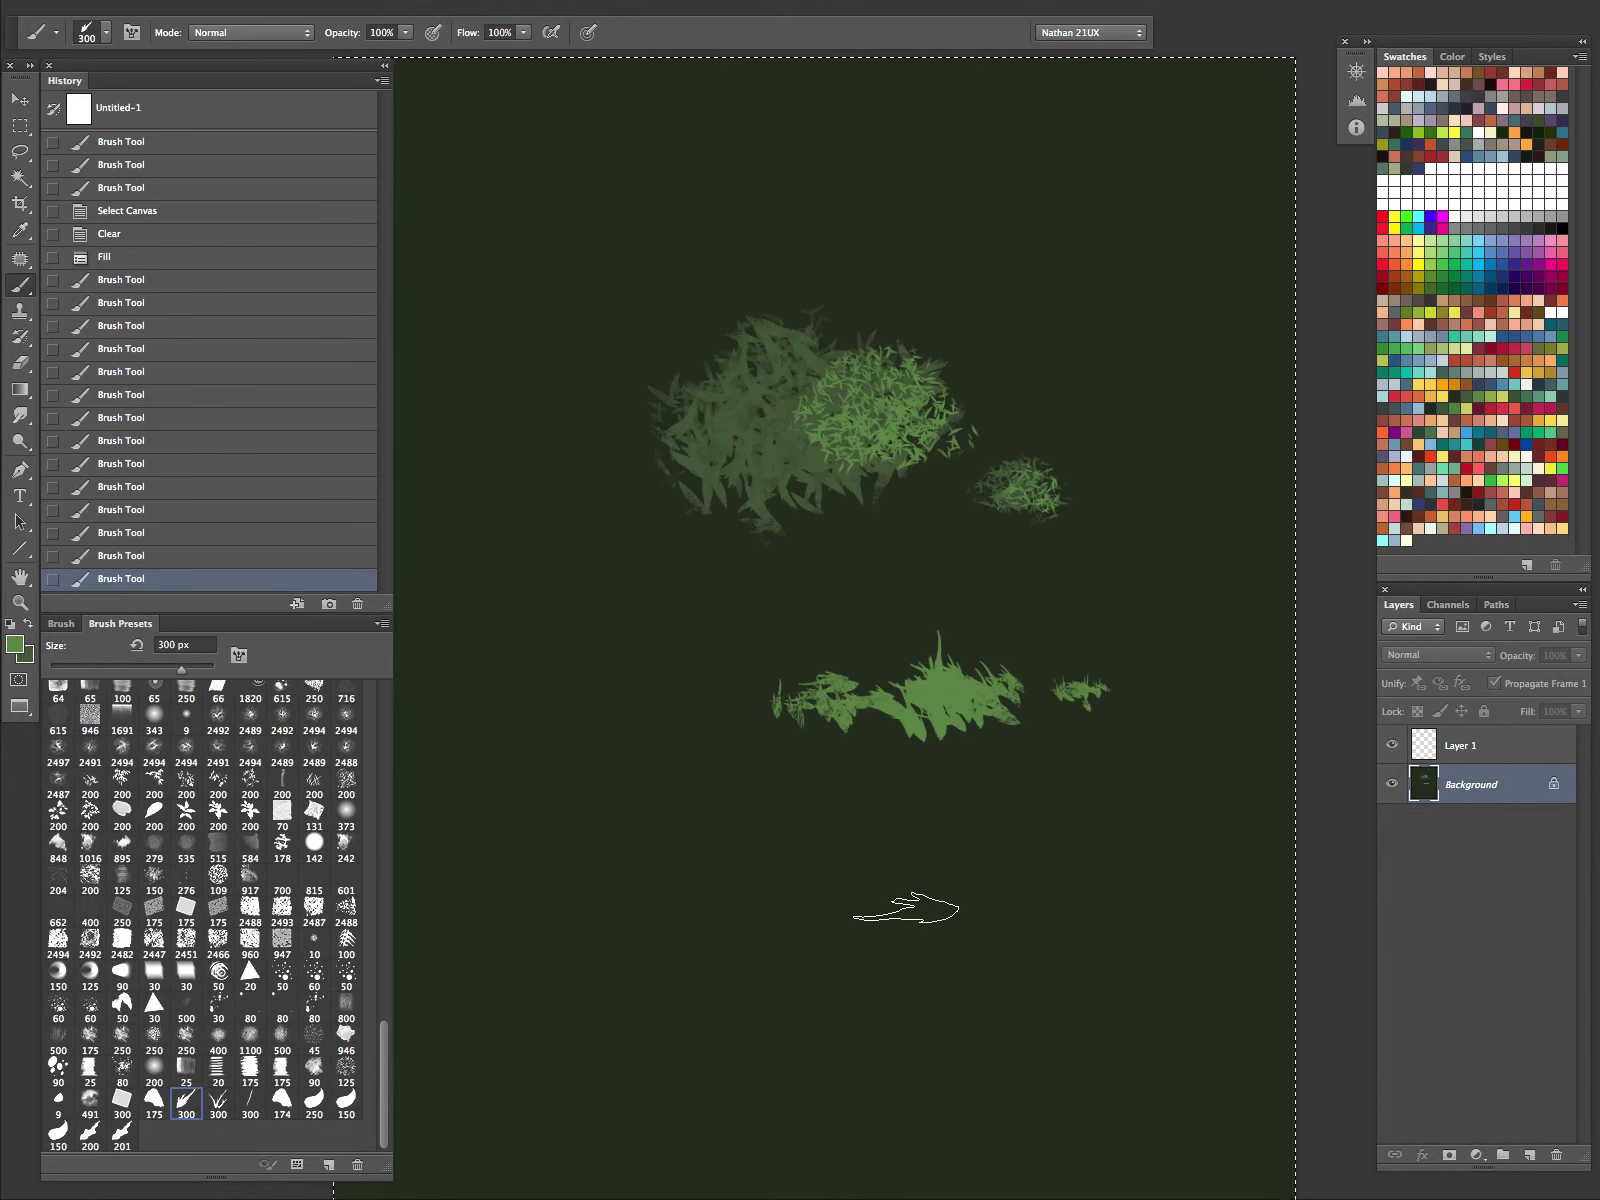
click(551, 32)
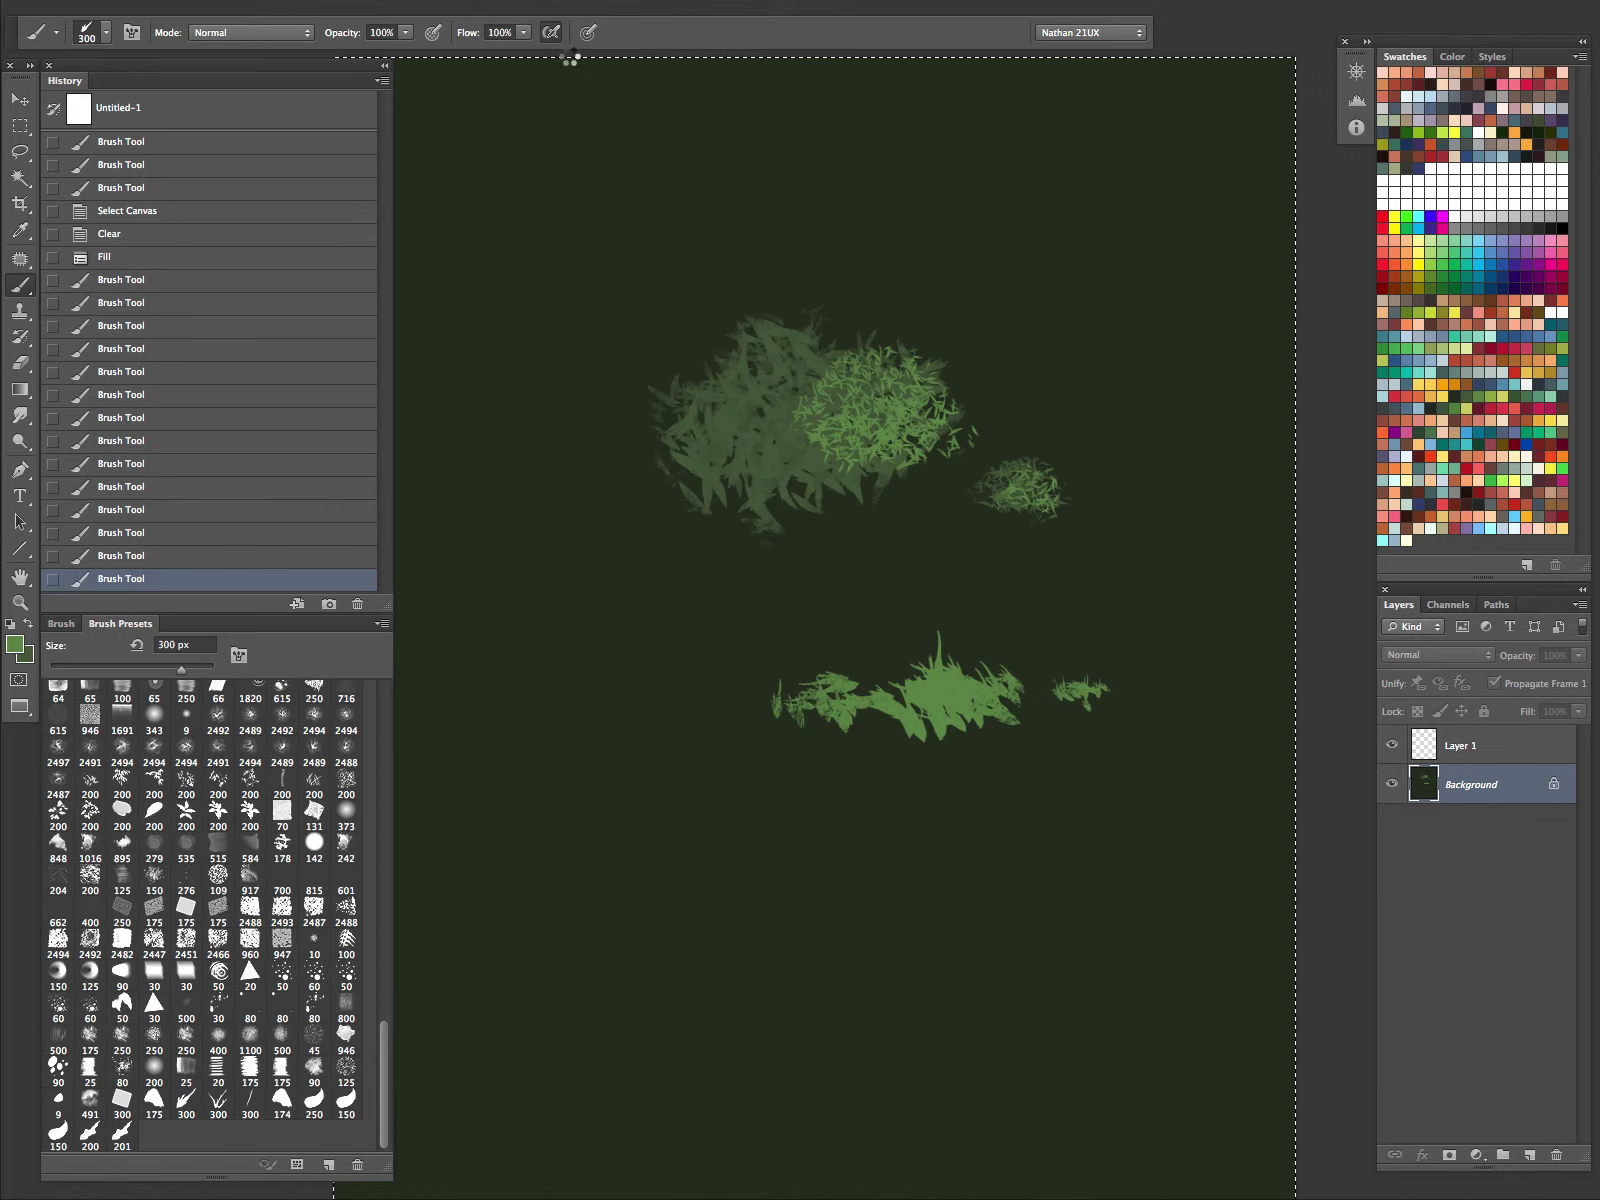
drag(628, 906, 1022, 906)
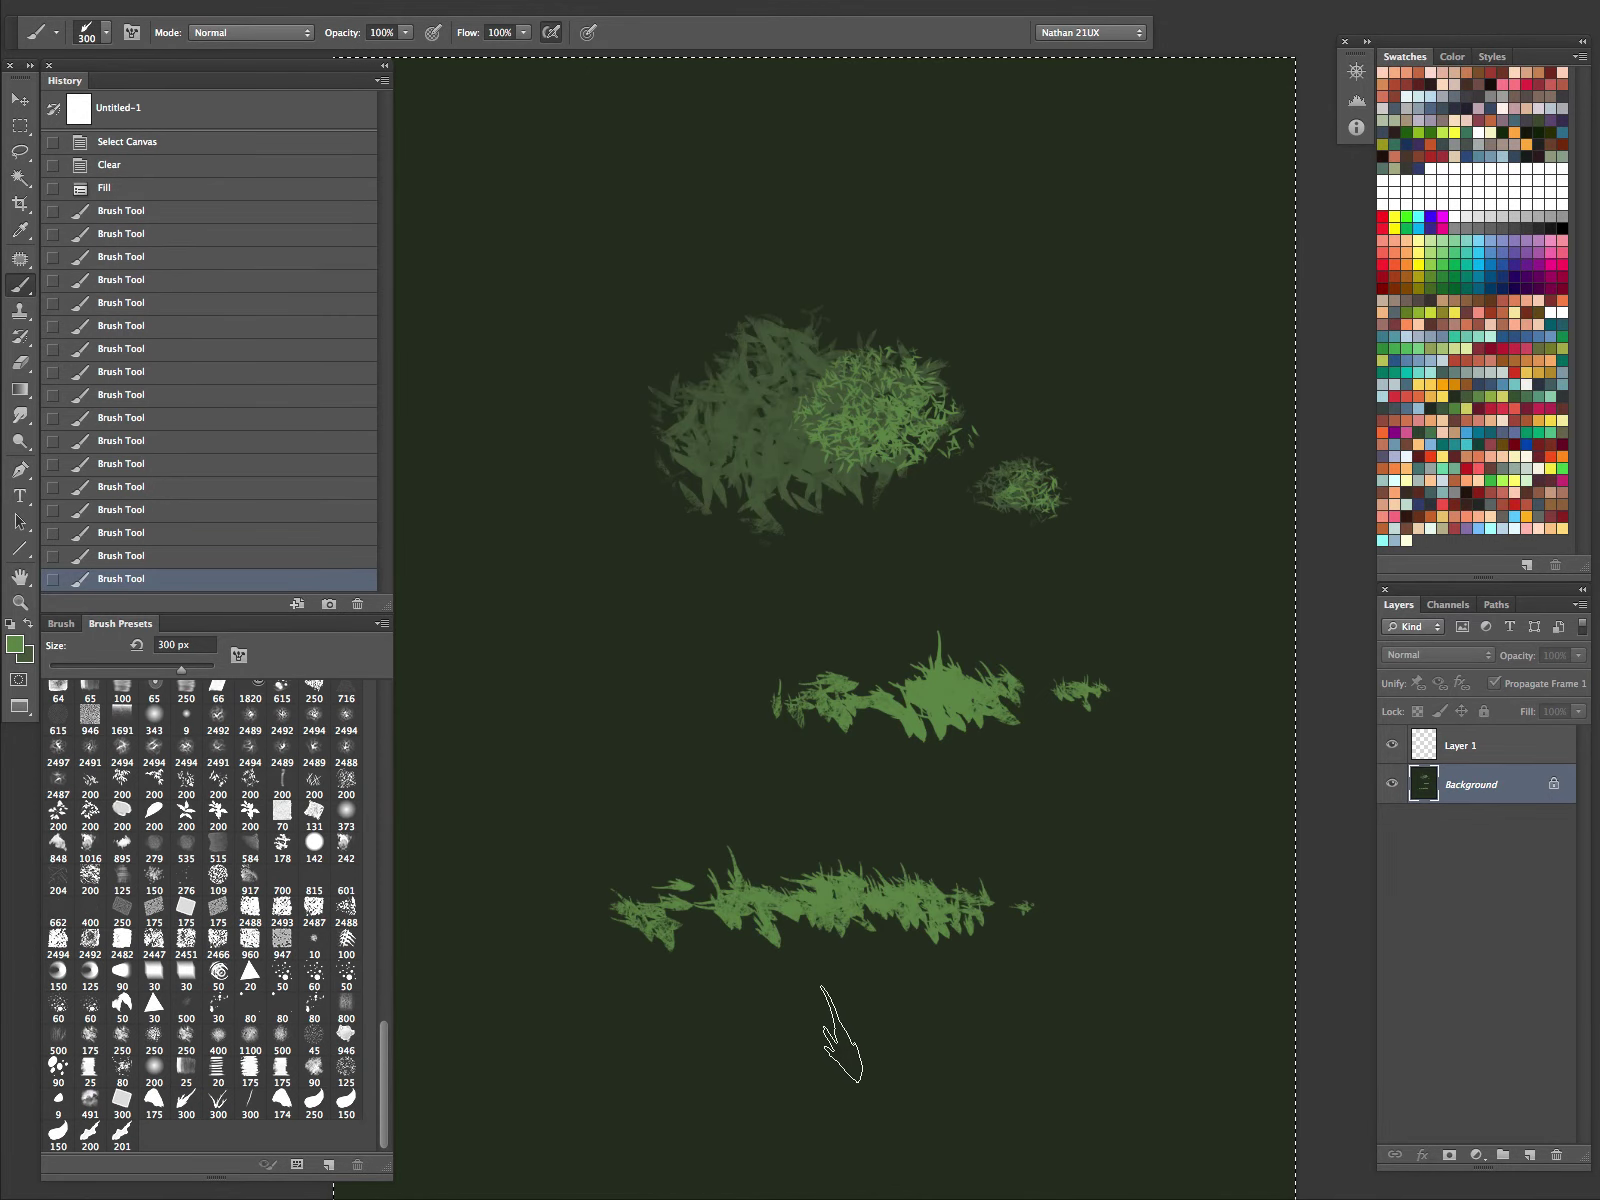
Step: Reduce the brush to 125 px and paint dense rows of light green foliage near the bottom of the canvas
key(bracketleft)
key(bracketleft)
key(bracketleft)
key(bracketleft)
key(bracketleft)
drag(670, 978, 1200, 958)
drag(795, 1000, 1240, 996)
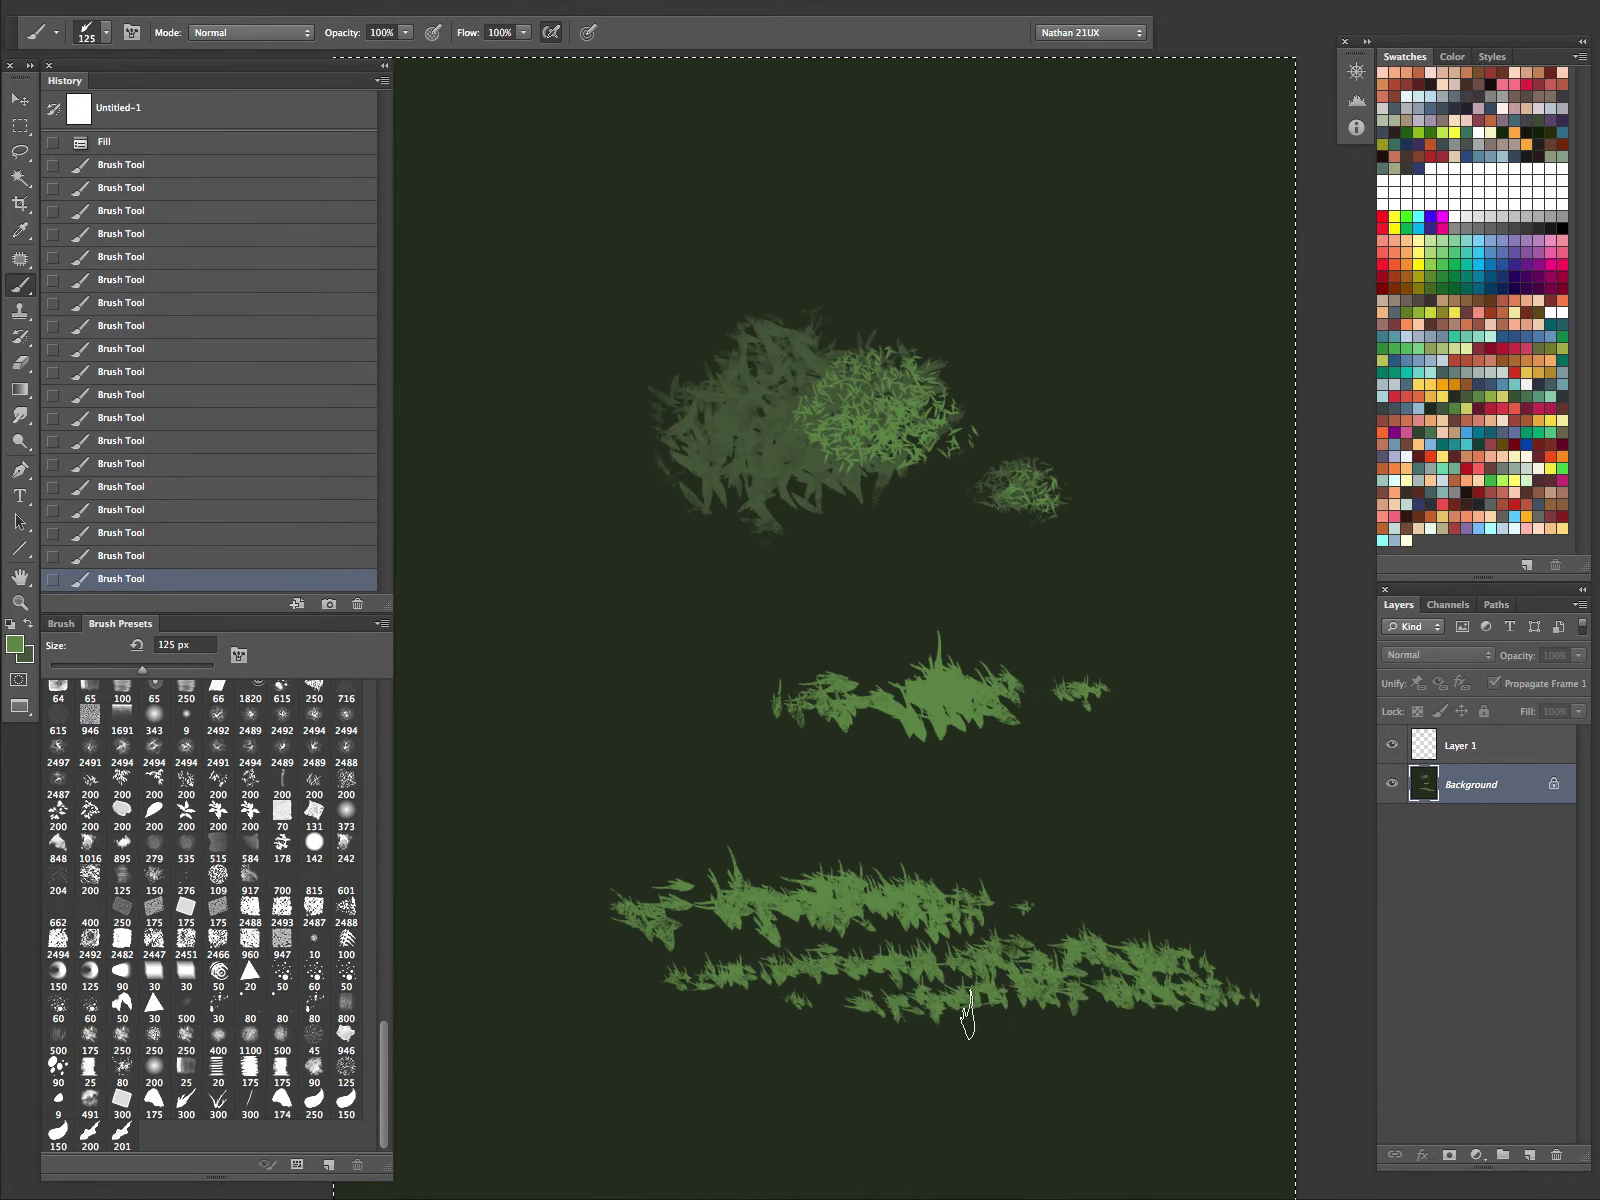
drag(905, 1018, 1200, 1008)
drag(760, 1038, 1120, 1022)
drag(638, 1045, 537, 1020)
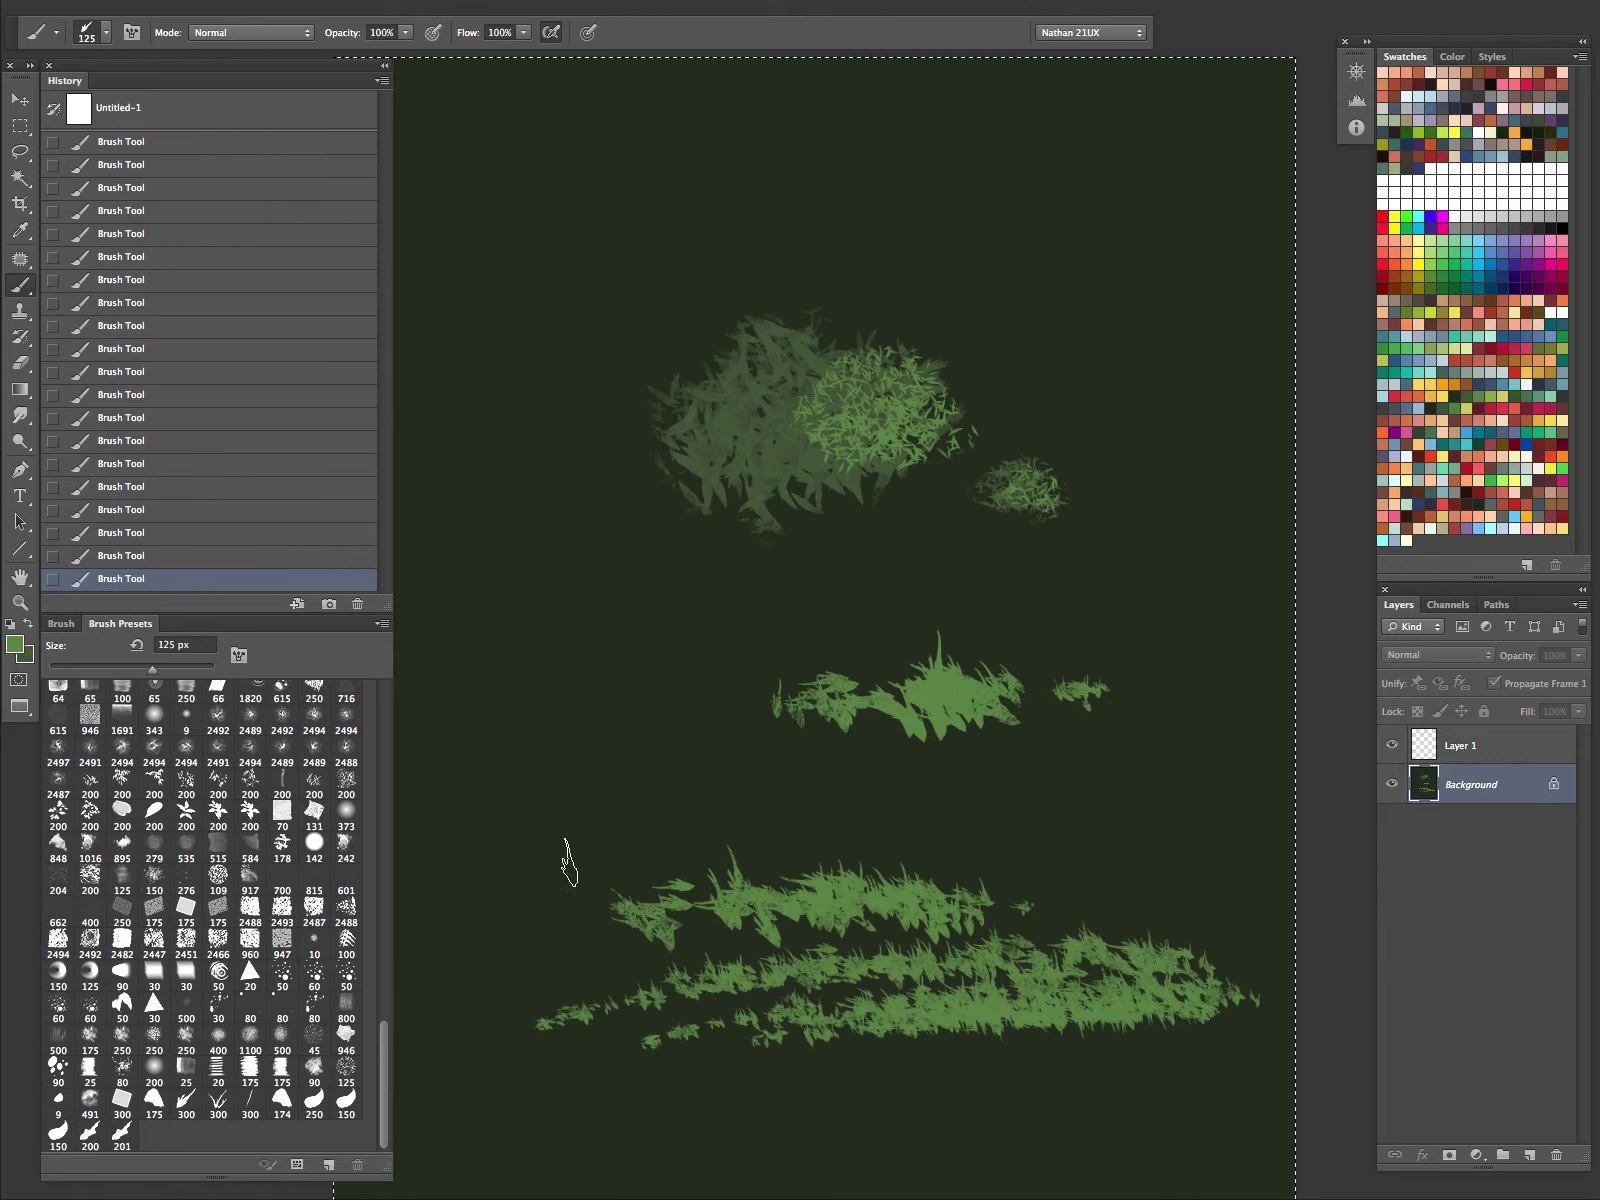
Step: Paint foliage rows across the middle of the canvas at 200 px, plus a thinner row above them at 150 px
key(bracketright)
key(bracketright)
key(bracketright)
mouse_move(528, 829)
mouse_down()
mouse_move(871, 832)
mouse_move(569, 848)
mouse_move(1121, 855)
mouse_move(845, 886)
mouse_move(1103, 893)
mouse_move(1197, 862)
mouse_move(1133, 811)
mouse_move(635, 838)
mouse_up()
drag(1200, 815, 575, 798)
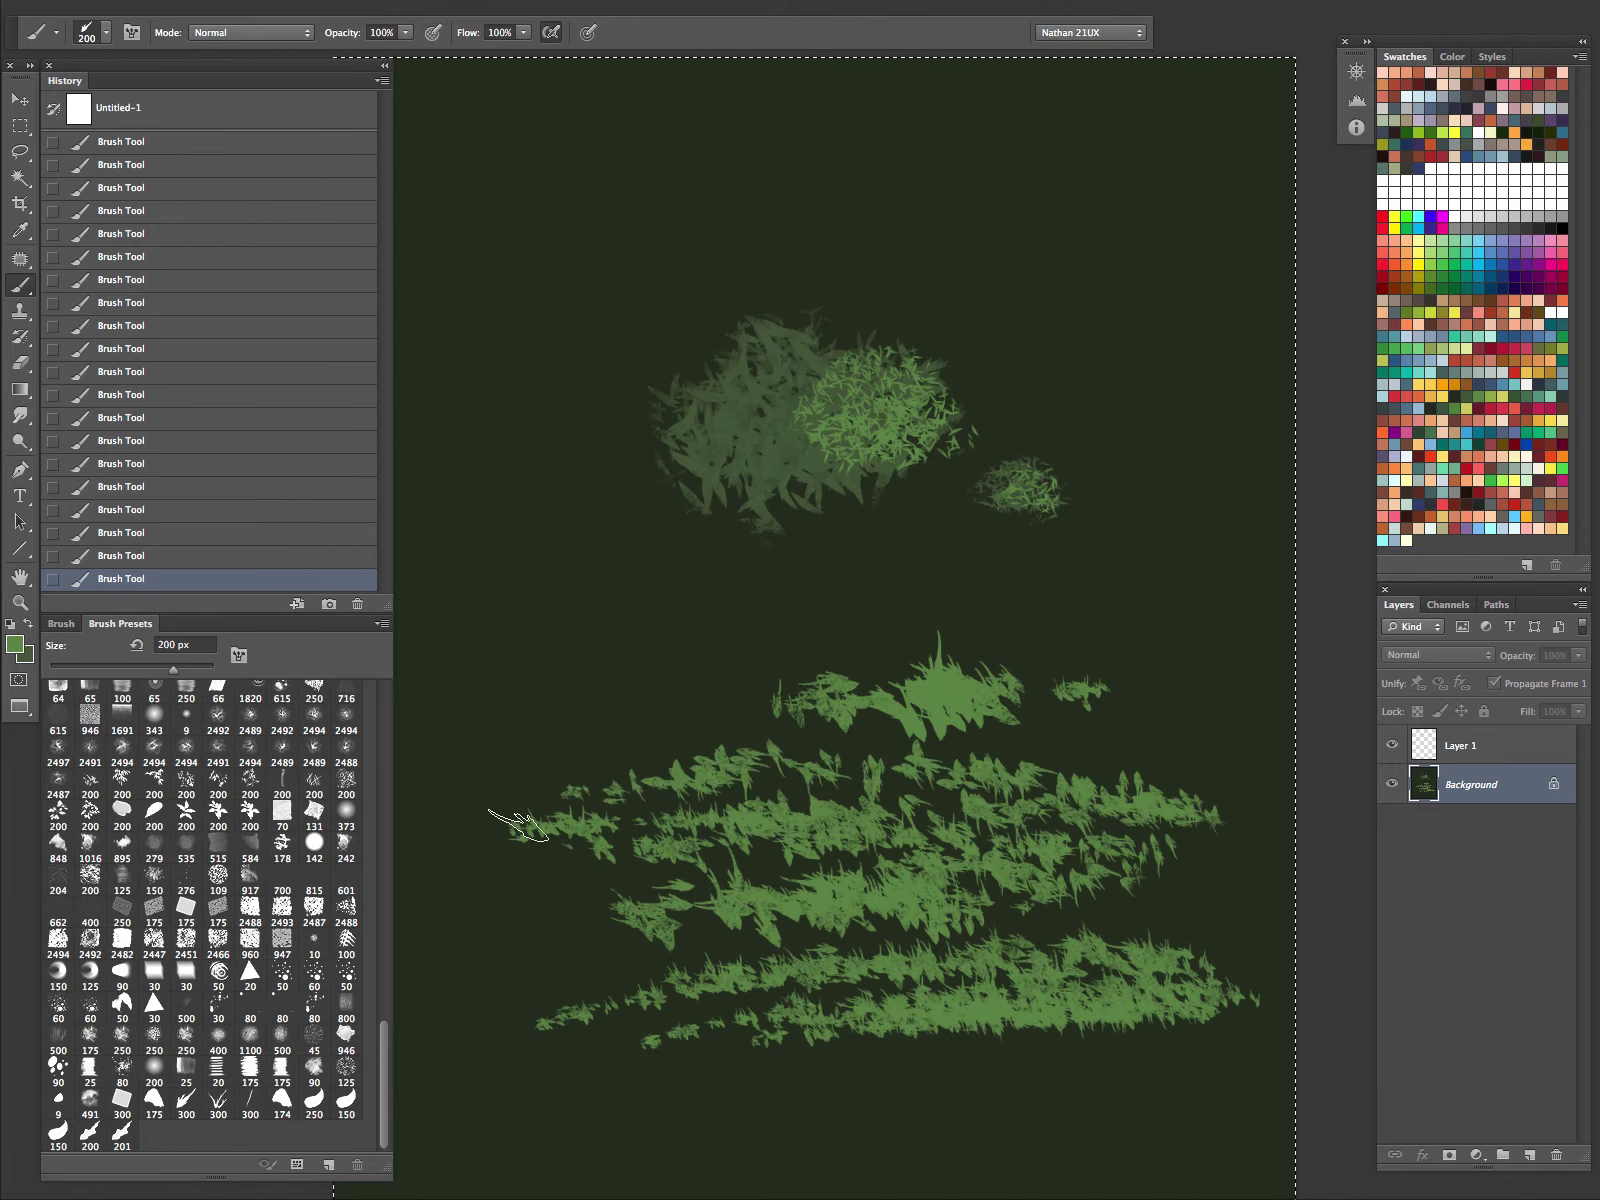
key(bracketleft)
key(bracketleft)
mouse_move(970, 635)
mouse_down()
mouse_move(721, 644)
mouse_move(1238, 655)
mouse_up()
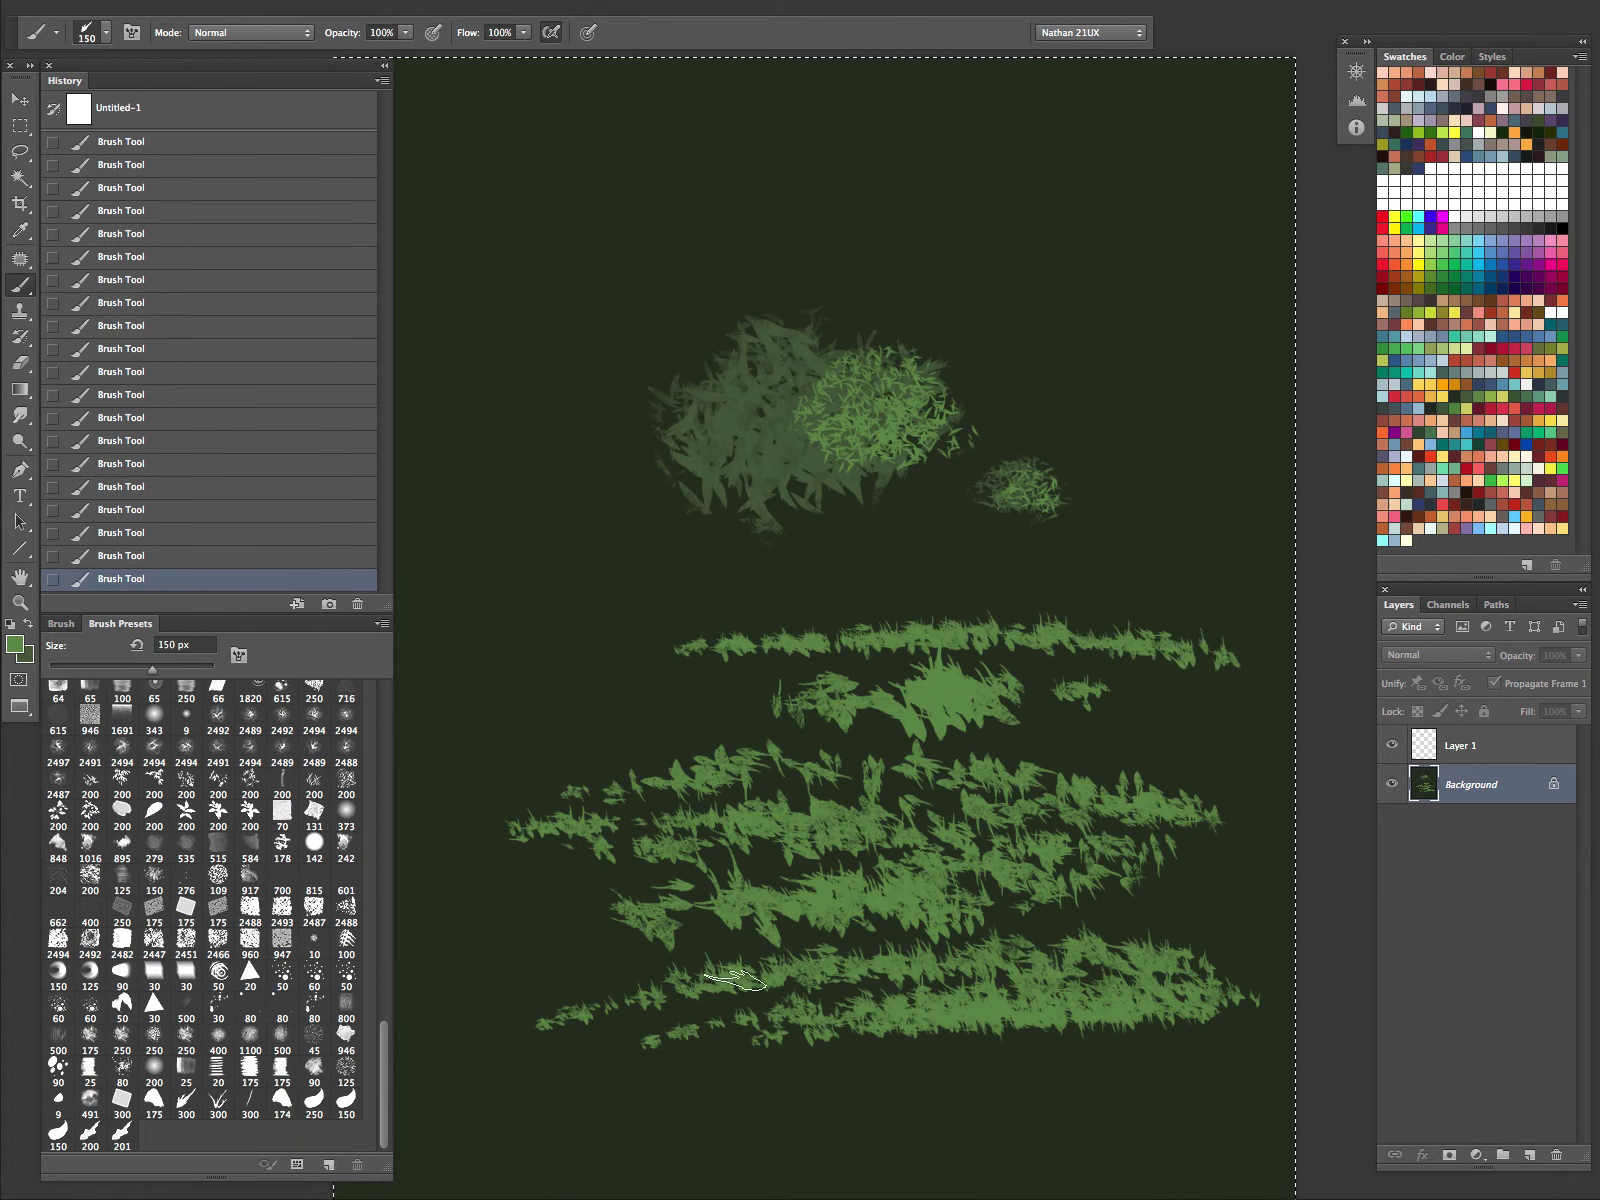
Step: Select the whole canvas and refill the Background layer with the very dark green swatch to cover the test strokes
key(ctrl+a)
key(shift+BackSpace)
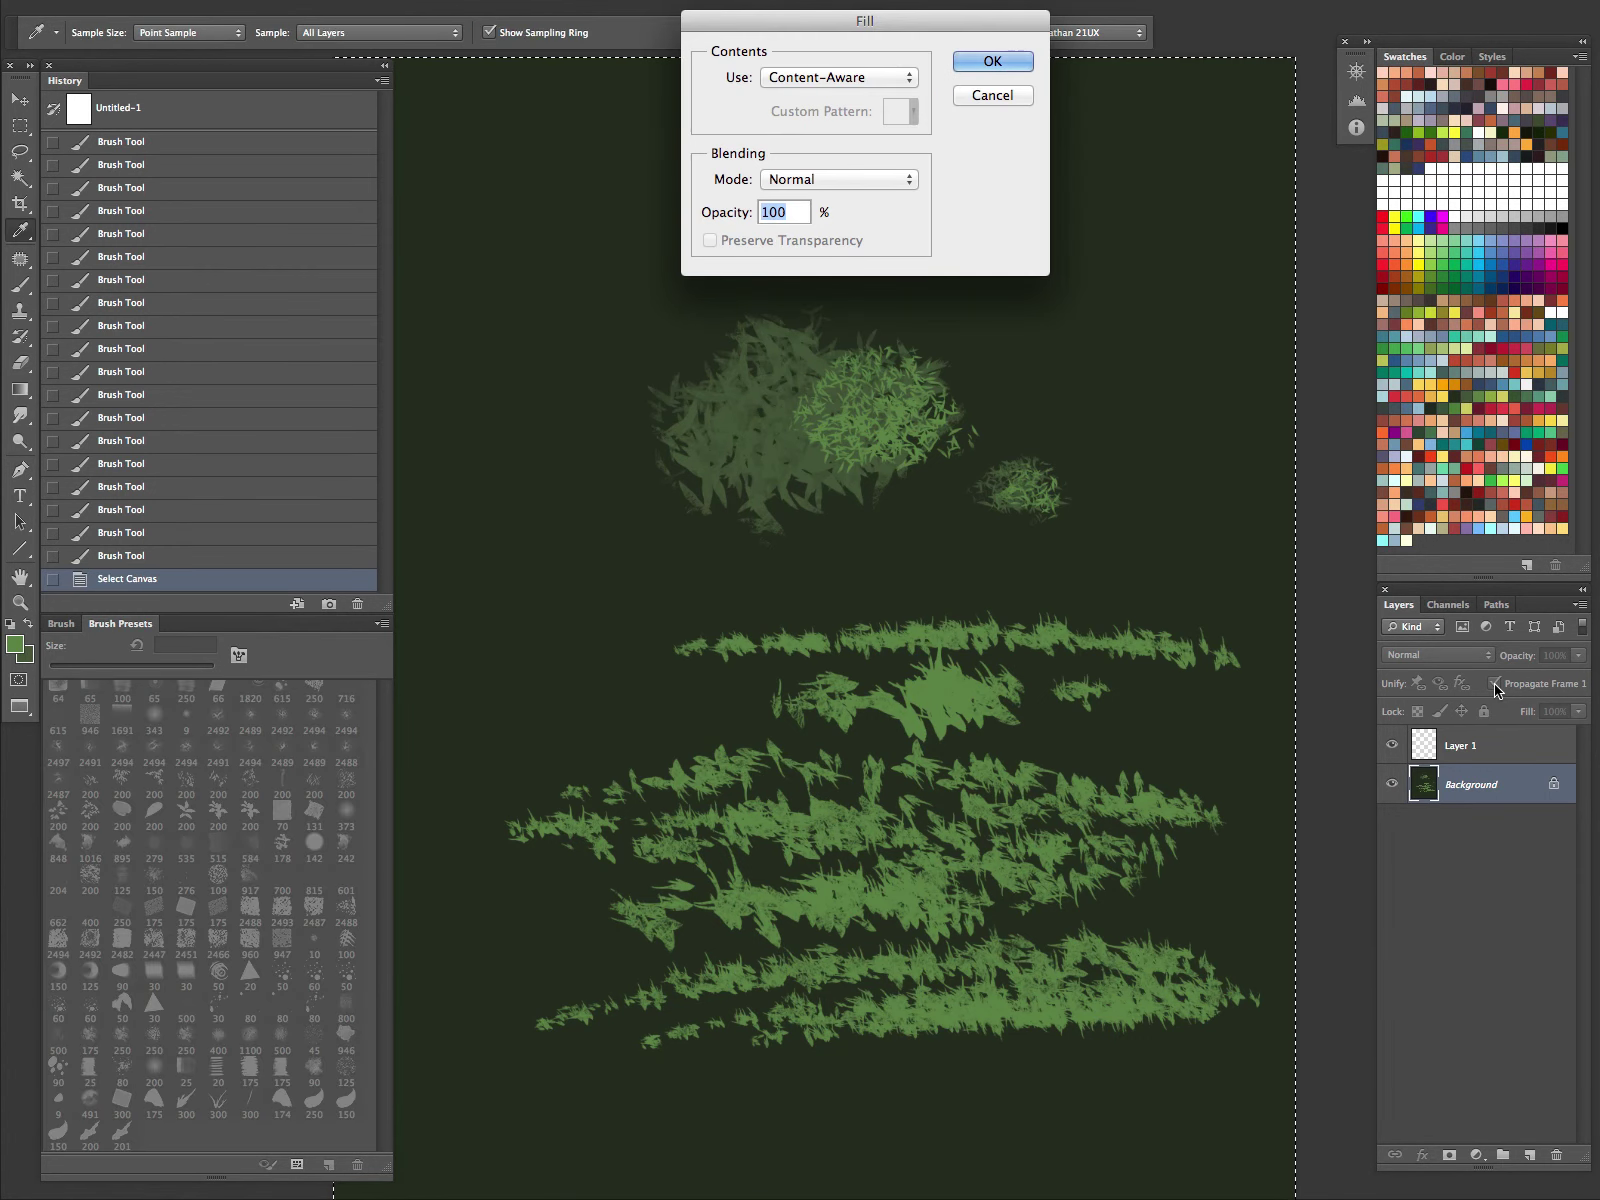
click(1009, 97)
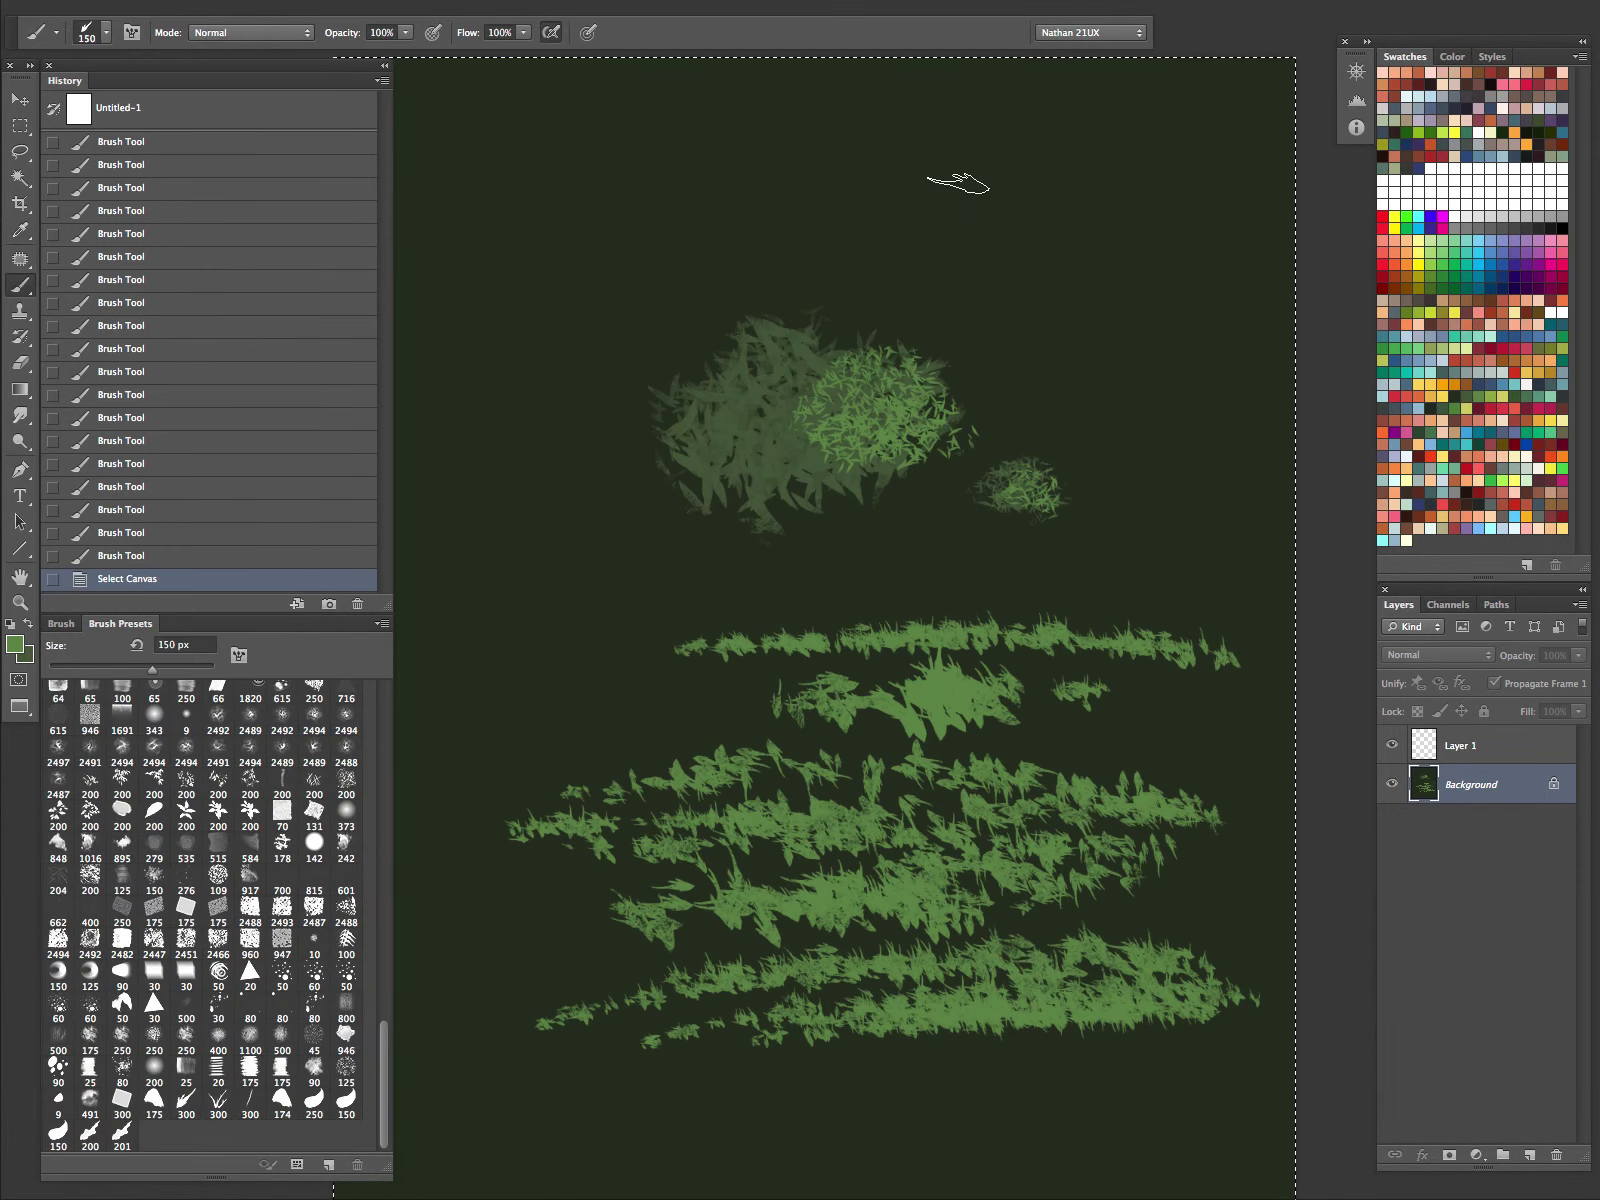
click(1457, 394)
key(alt+BackSpace)
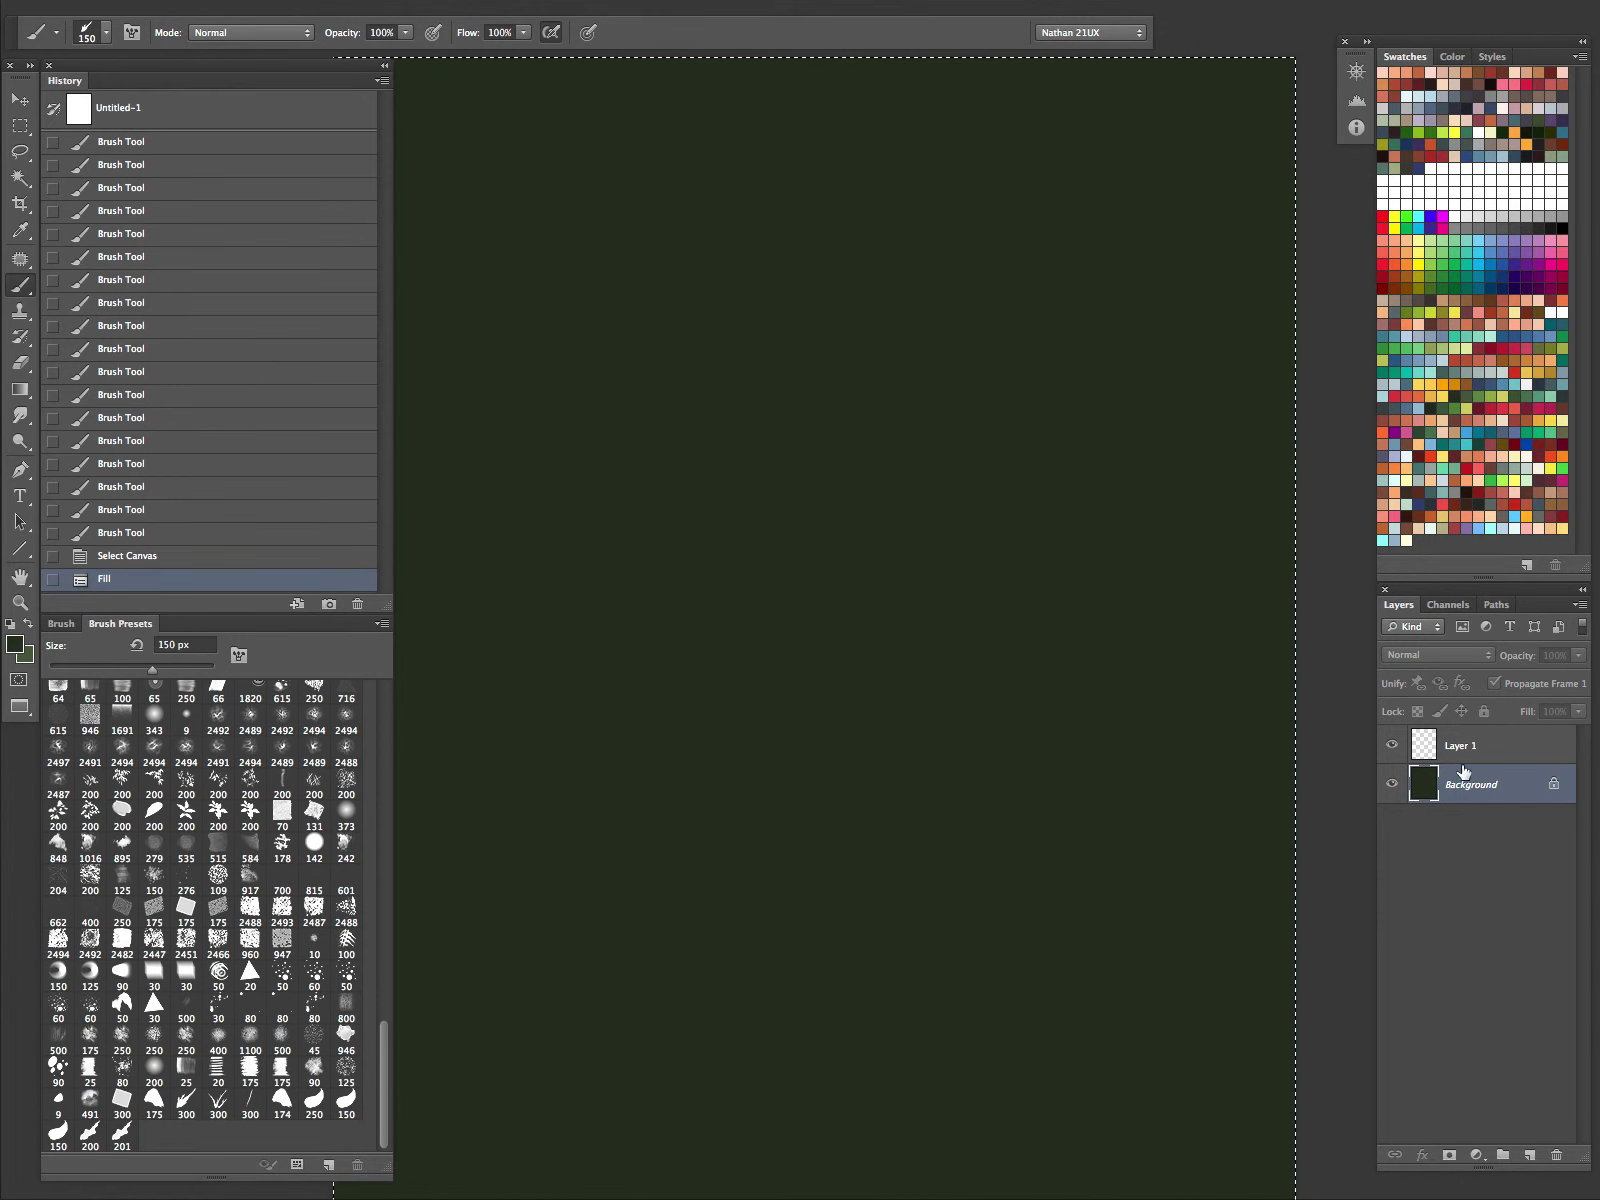
Step: On Layer 1, paint a thin horizontal band of muted olive green foliage across the middle of the canvas with a smaller brush
click(1462, 752)
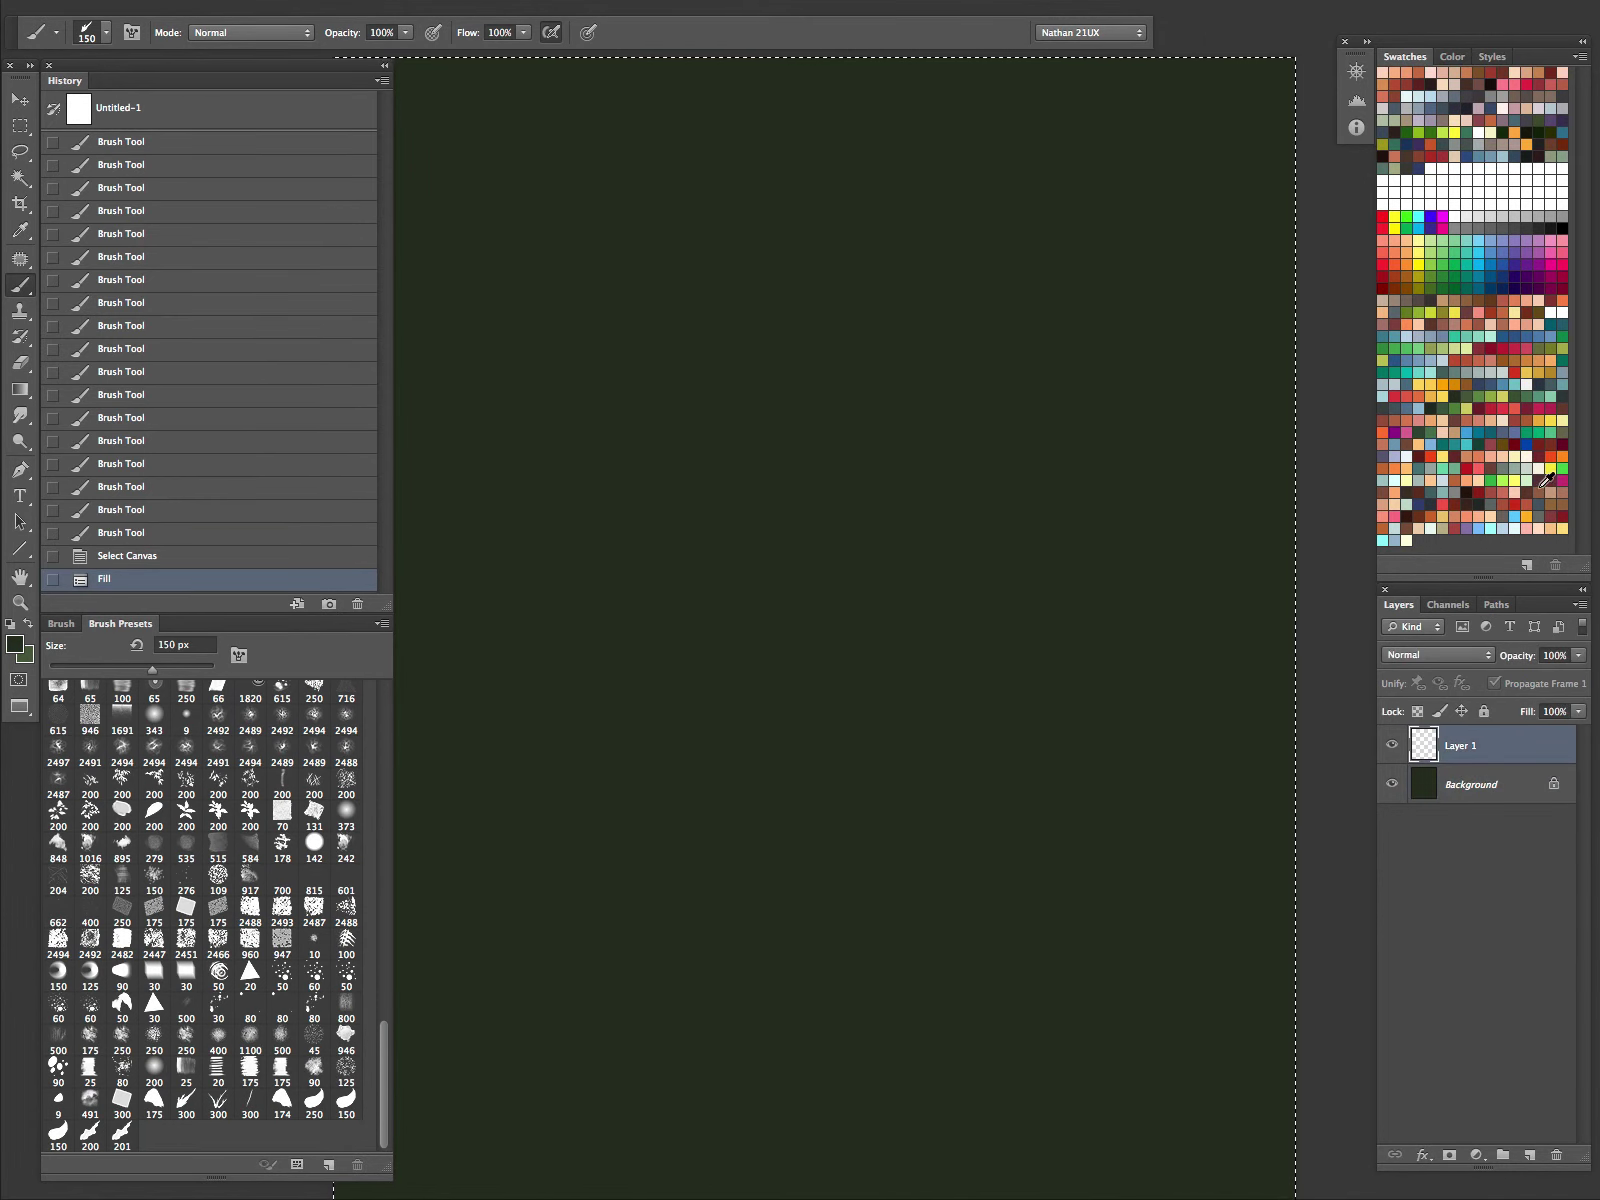
click(1533, 350)
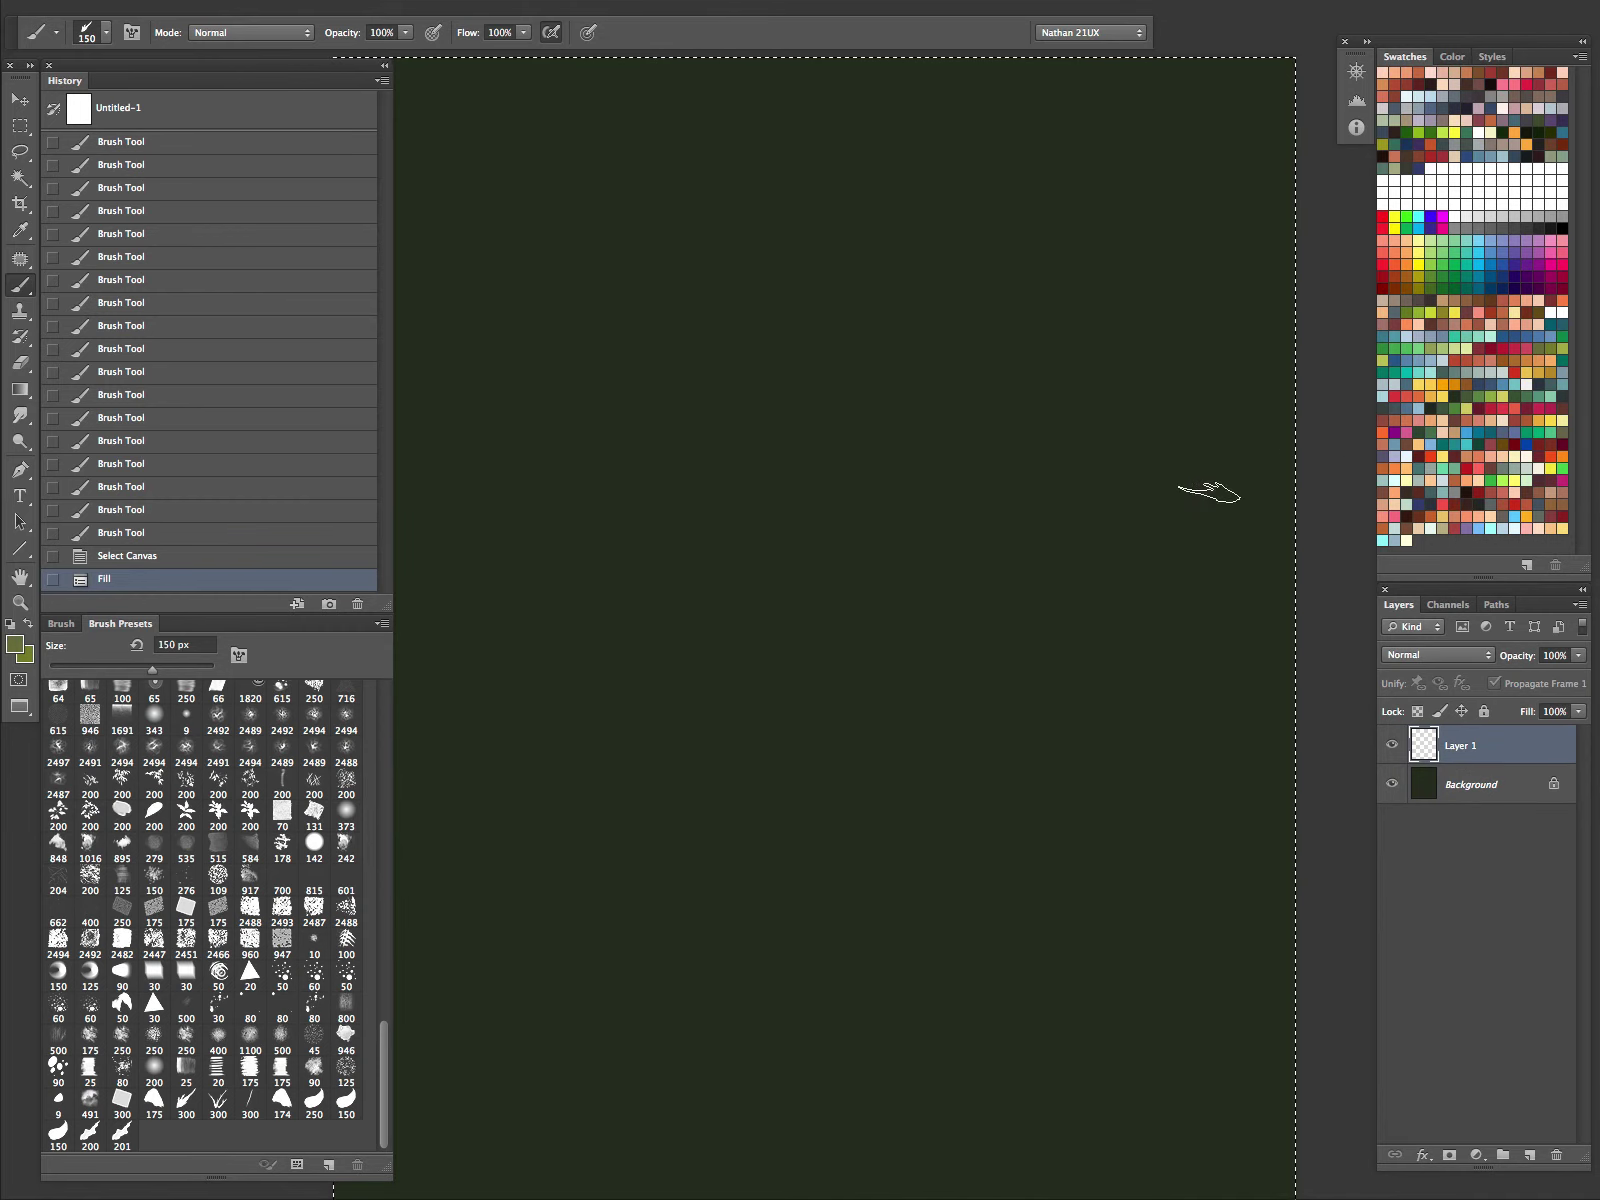
key(bracketleft)
key(bracketleft)
key(bracketleft)
key(bracketleft)
key(bracketleft)
drag(918, 637, 607, 637)
mouse_move(700, 635)
mouse_down()
mouse_move(998, 629)
mouse_move(932, 640)
mouse_up()
drag(928, 640, 1052, 630)
drag(1045, 632, 1185, 638)
Step: Paint a second pass along the olive foliage band with the brush at 60 px
key(bracketleft)
drag(617, 644, 890, 642)
drag(870, 642, 1090, 634)
drag(1085, 635, 1165, 637)
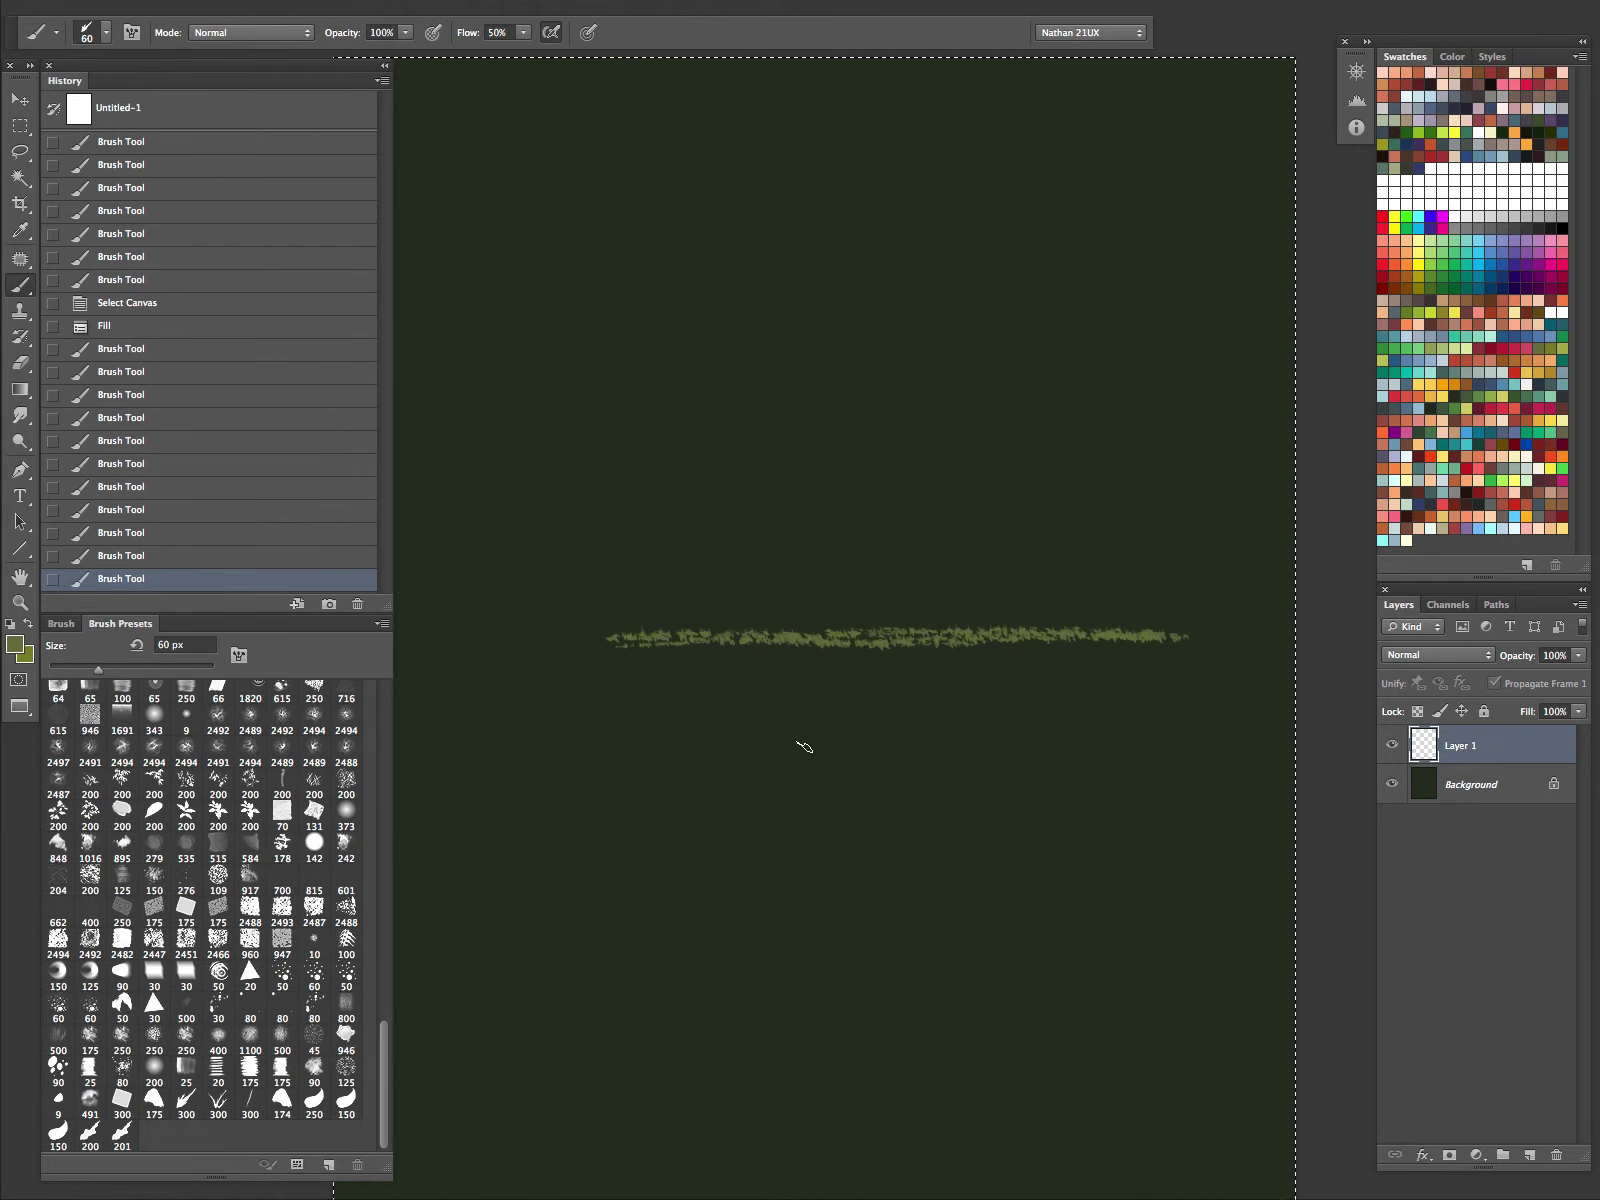
Step: Lower the brush flow to 10% and paint soft foliage along the underside of the band
key(5)
key(1)
drag(750, 655, 830, 650)
drag(850, 648, 962, 645)
mouse_move(975, 646)
mouse_down()
mouse_move(1097, 637)
mouse_move(1057, 640)
mouse_up()
mouse_move(650, 655)
mouse_down()
mouse_move(850, 645)
mouse_move(755, 655)
mouse_up()
Step: Swap to the brighter olive green and paint over the length of the band with a 40 px brush at 30% flow
key(x)
key(bracketleft)
key(bracketleft)
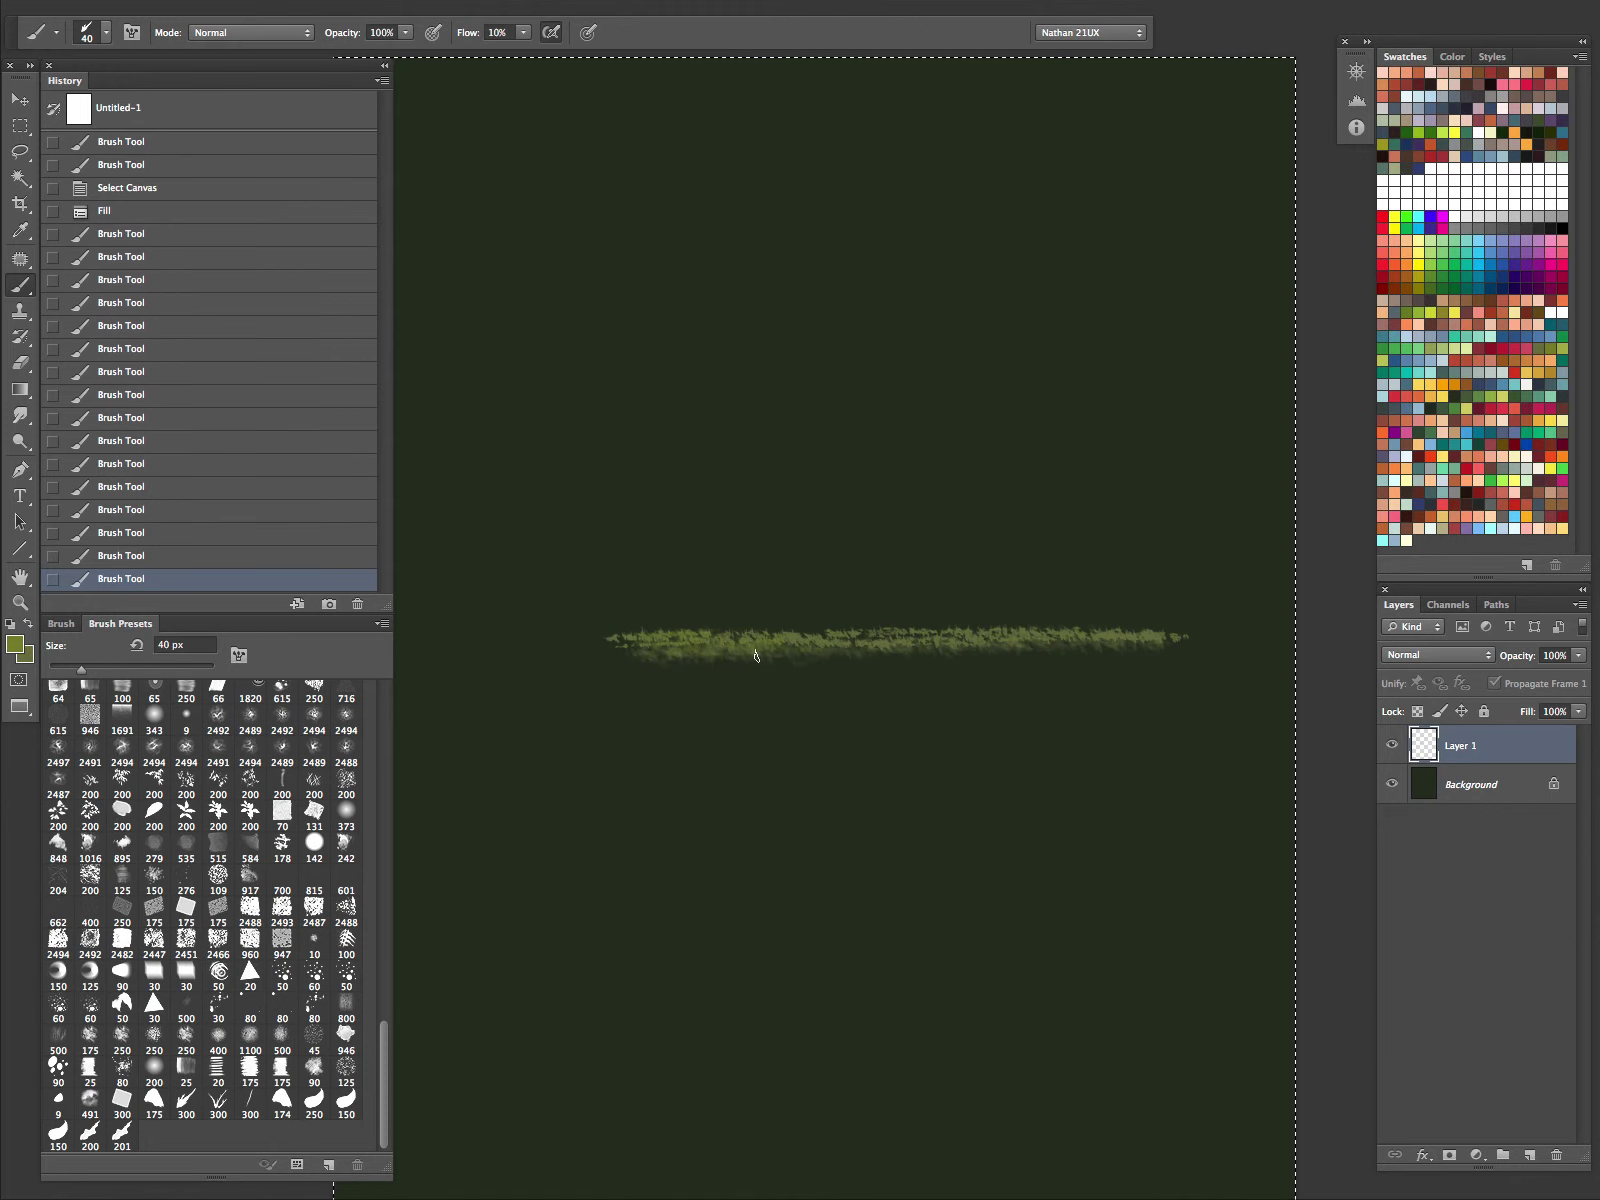
drag(633, 638, 705, 650)
drag(708, 652, 1125, 639)
drag(907, 638, 1160, 648)
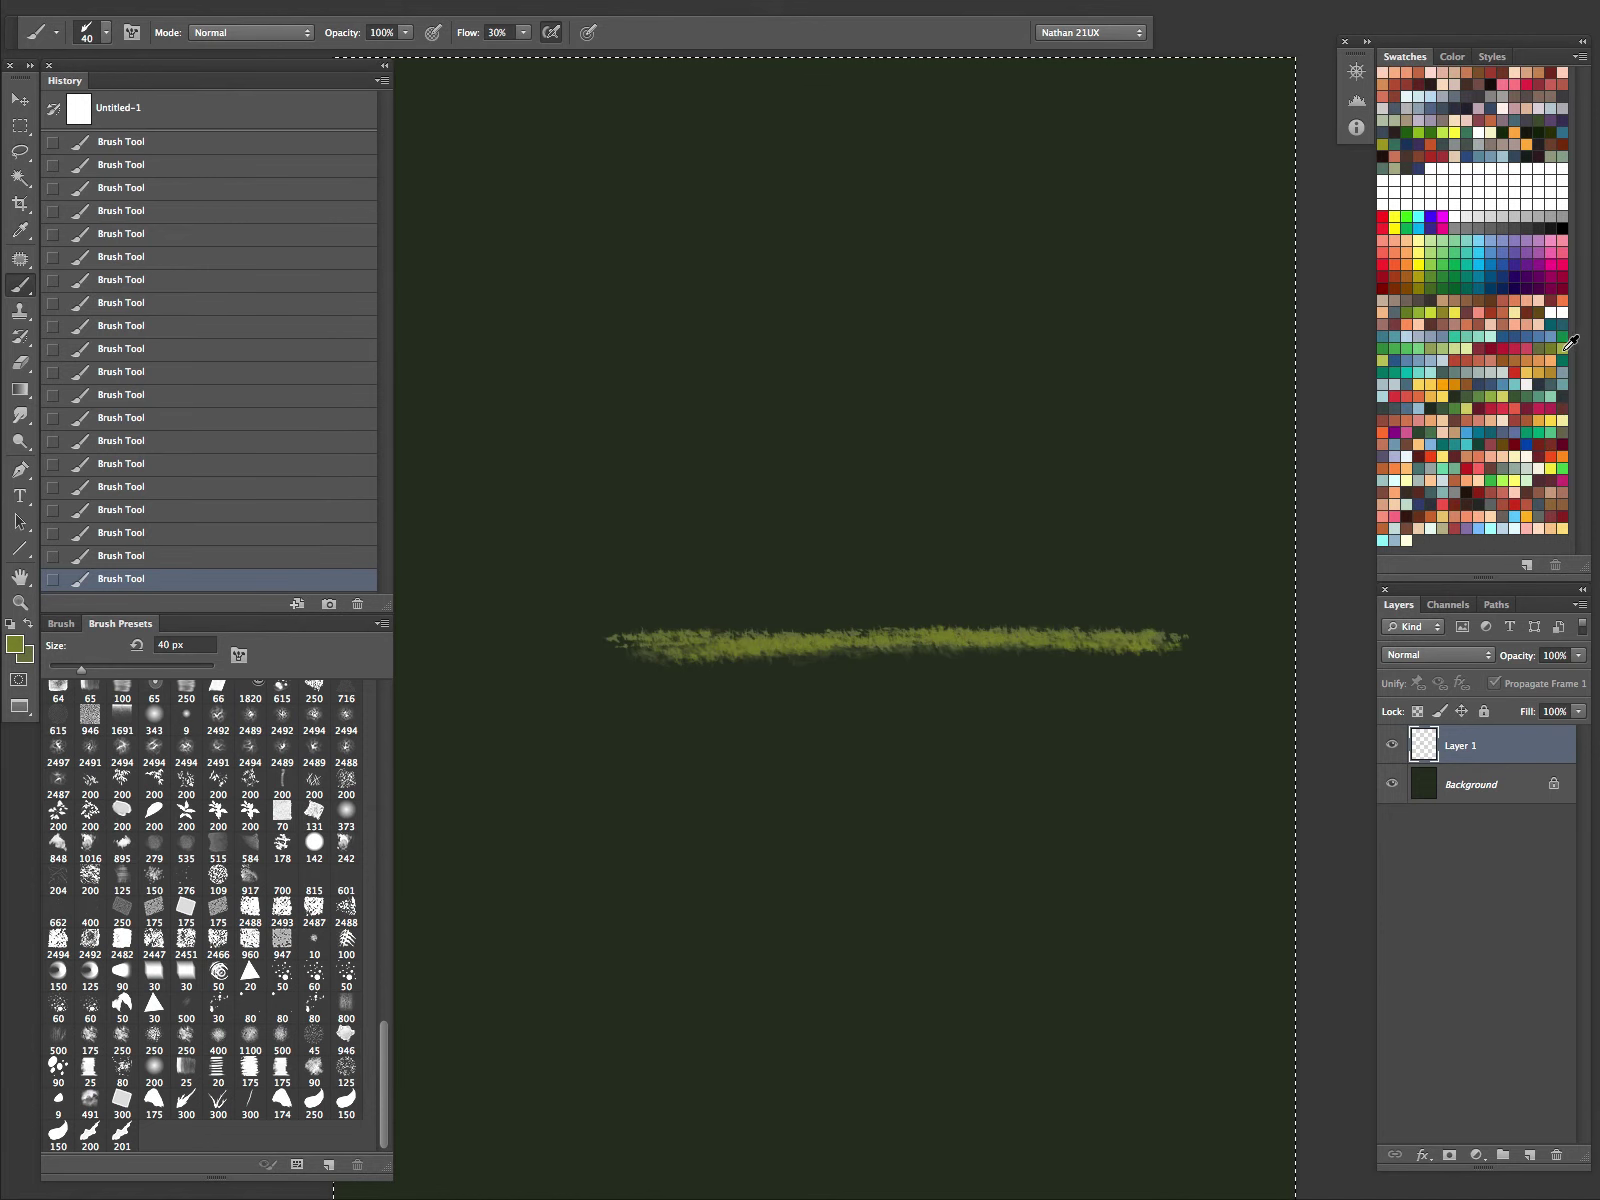
Step: Pick a light yellow-green swatch and paint highlights along the upper part of the foliage band
click(1383, 360)
drag(725, 642, 1117, 636)
drag(705, 634, 1112, 648)
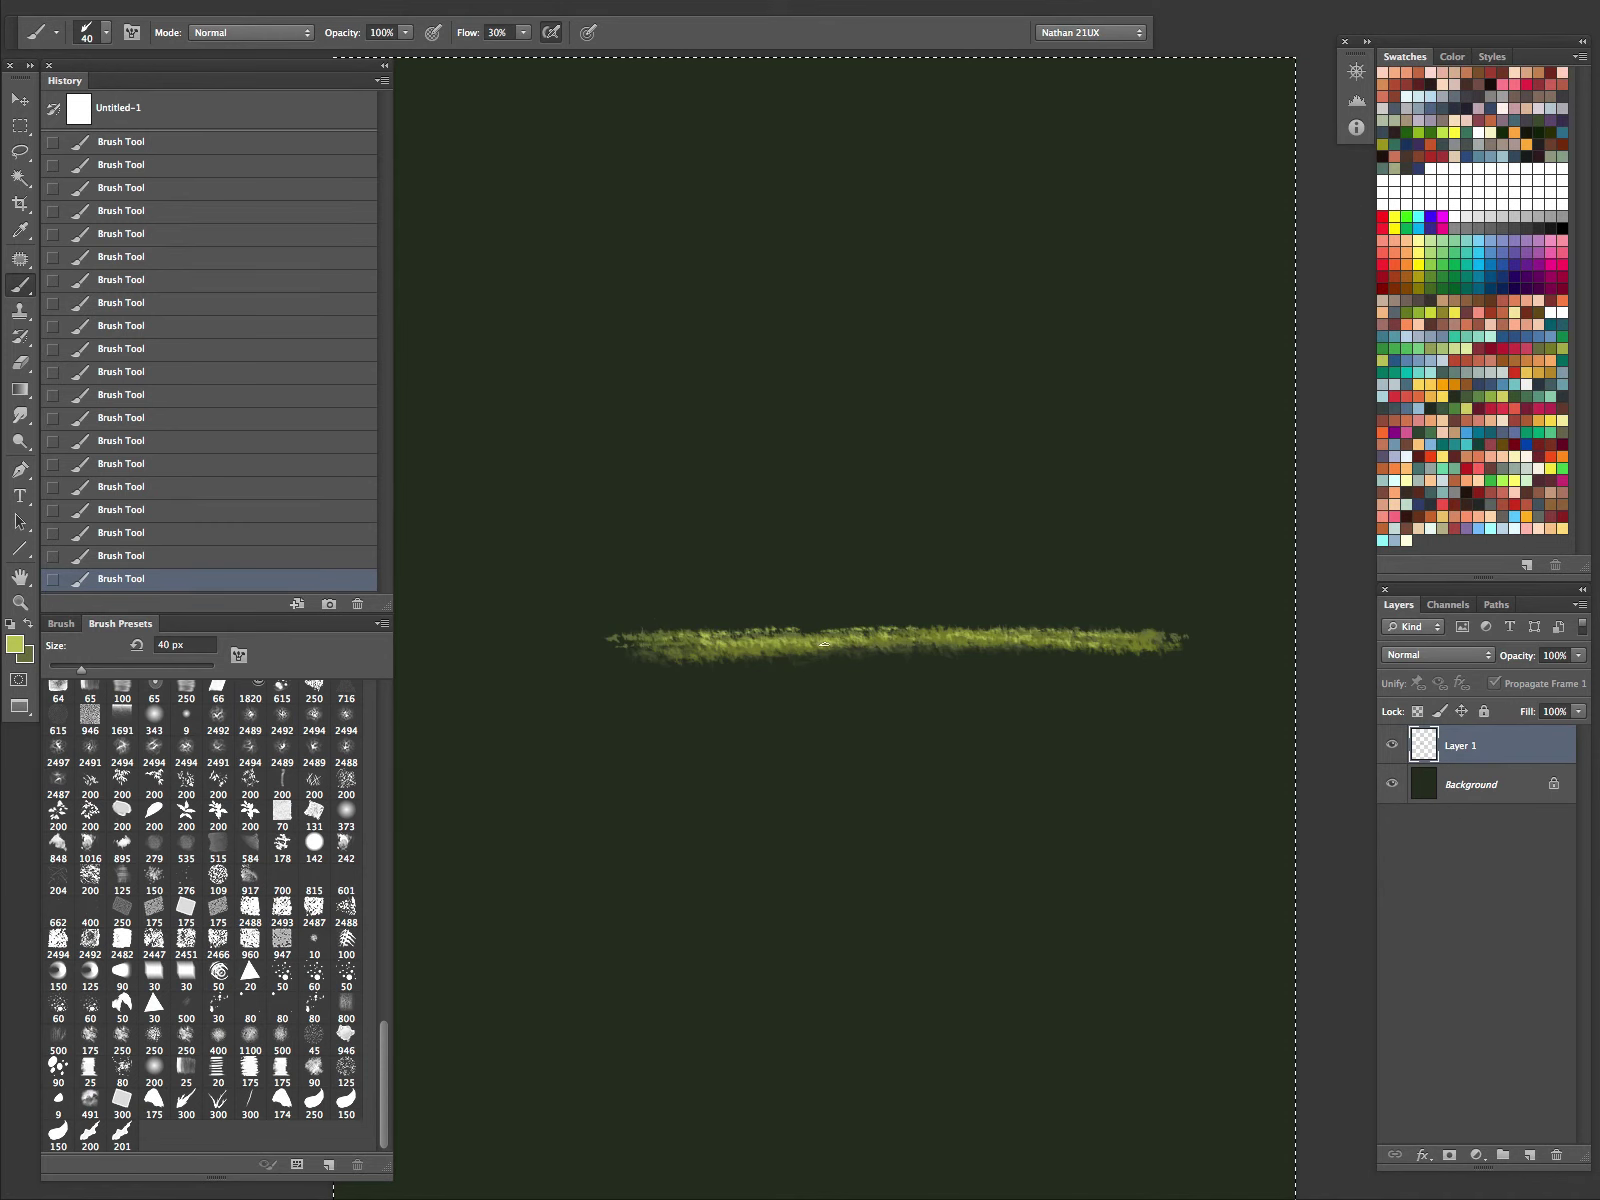
drag(824, 643, 894, 635)
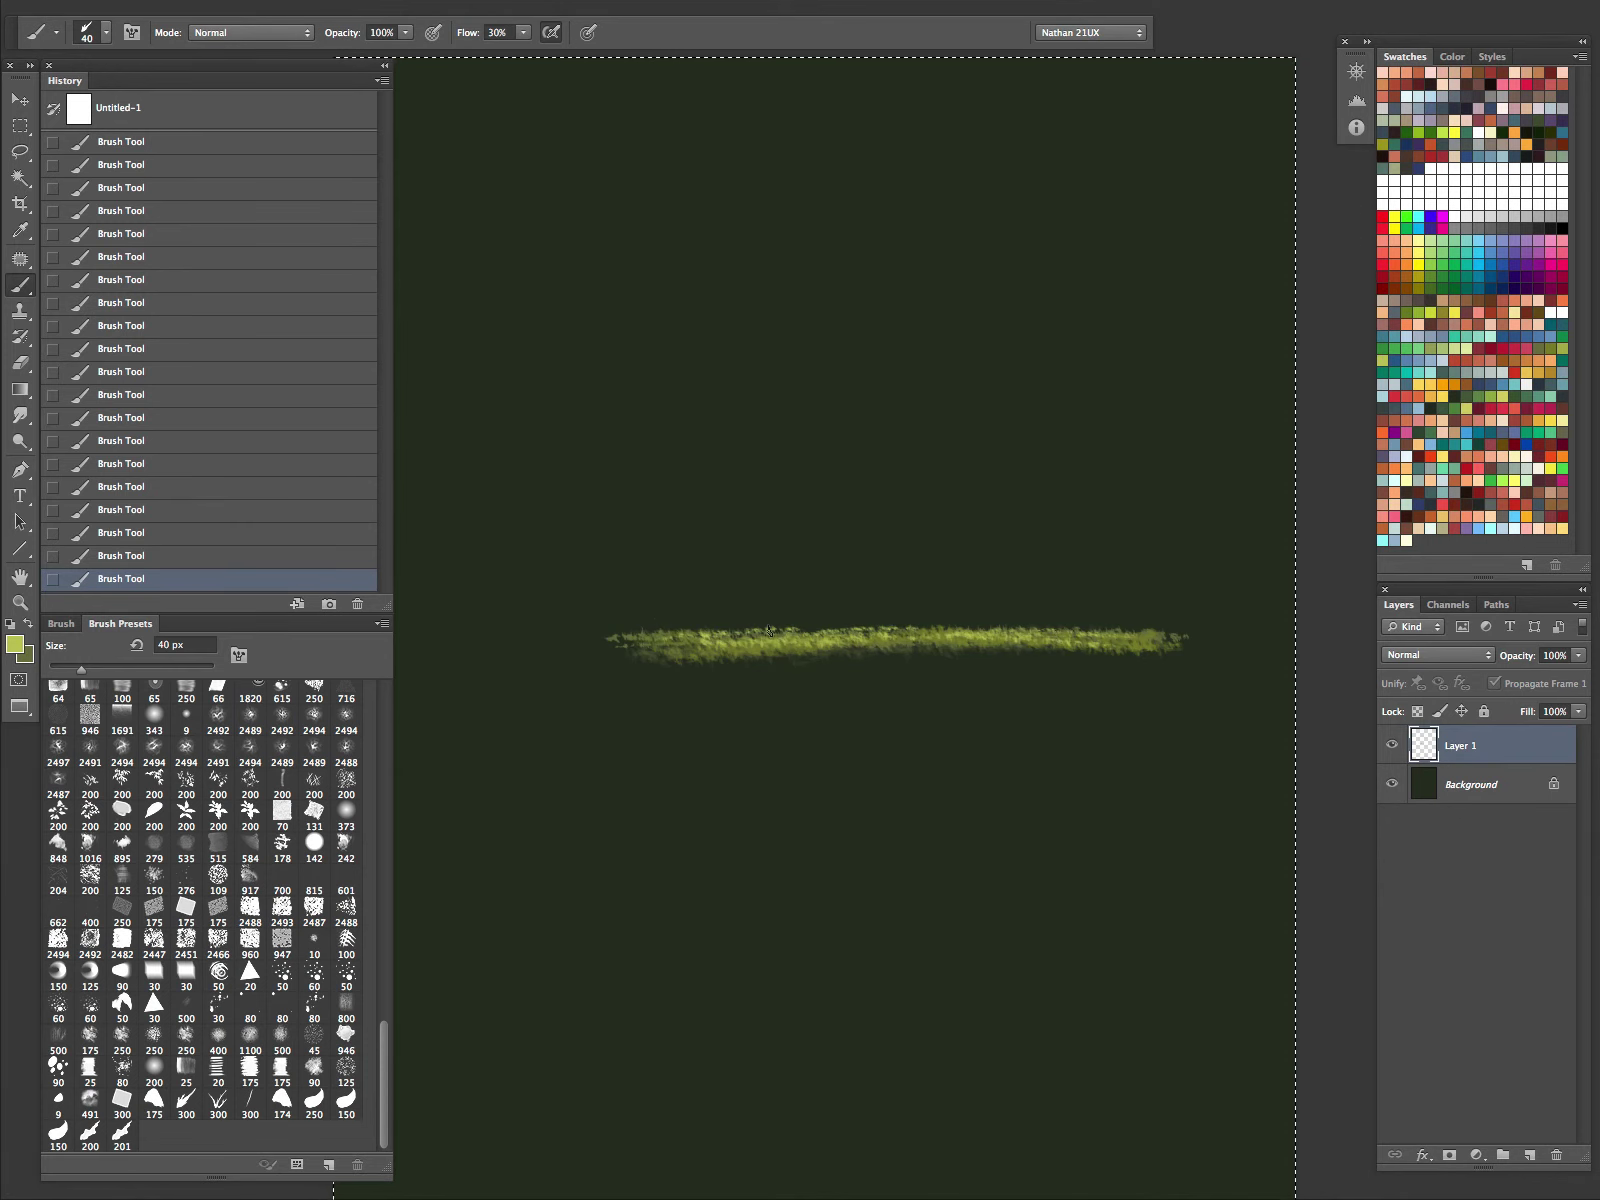
Step: Choose the 300 px grass-tuft brush, reduce it to 125 px and pick an olive green swatch for painting
click(217, 1102)
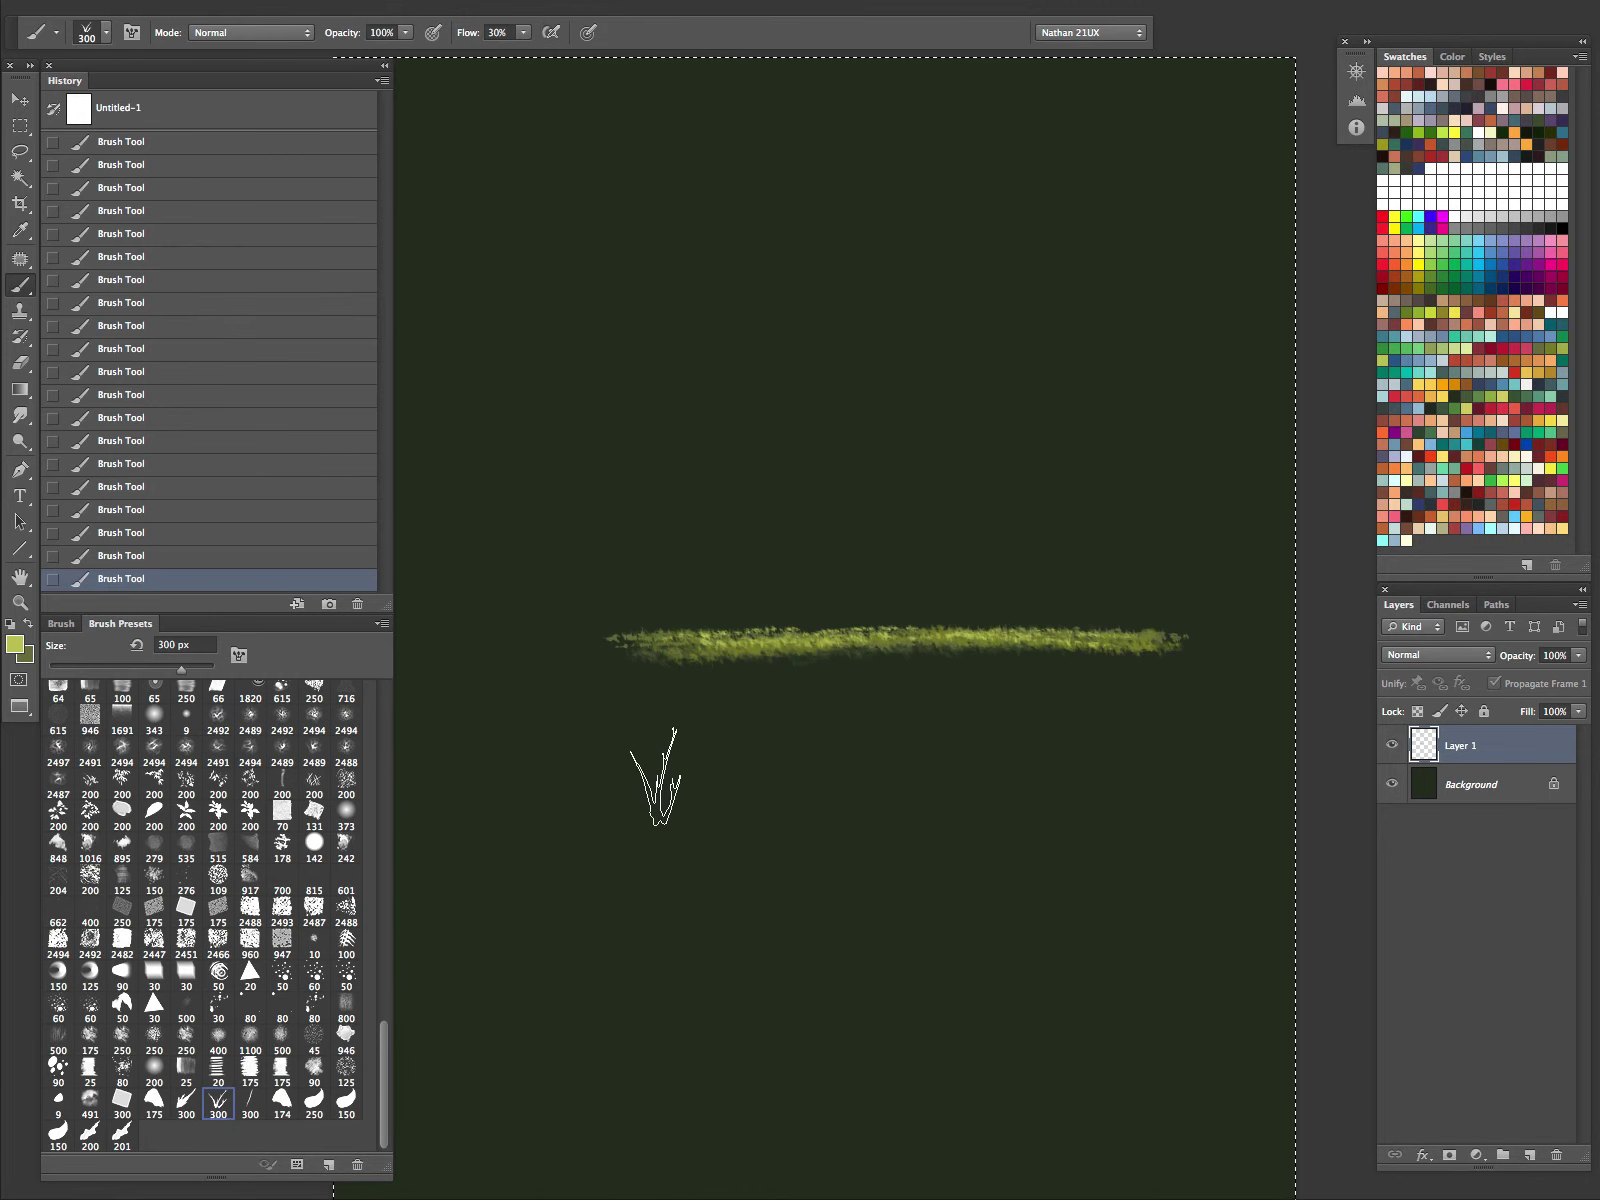
key(bracketleft)
key(bracketleft)
key(bracketleft)
key(bracketleft)
key(bracketleft)
key(bracketleft)
key(bracketleft)
key(bracketleft)
key(bracketleft)
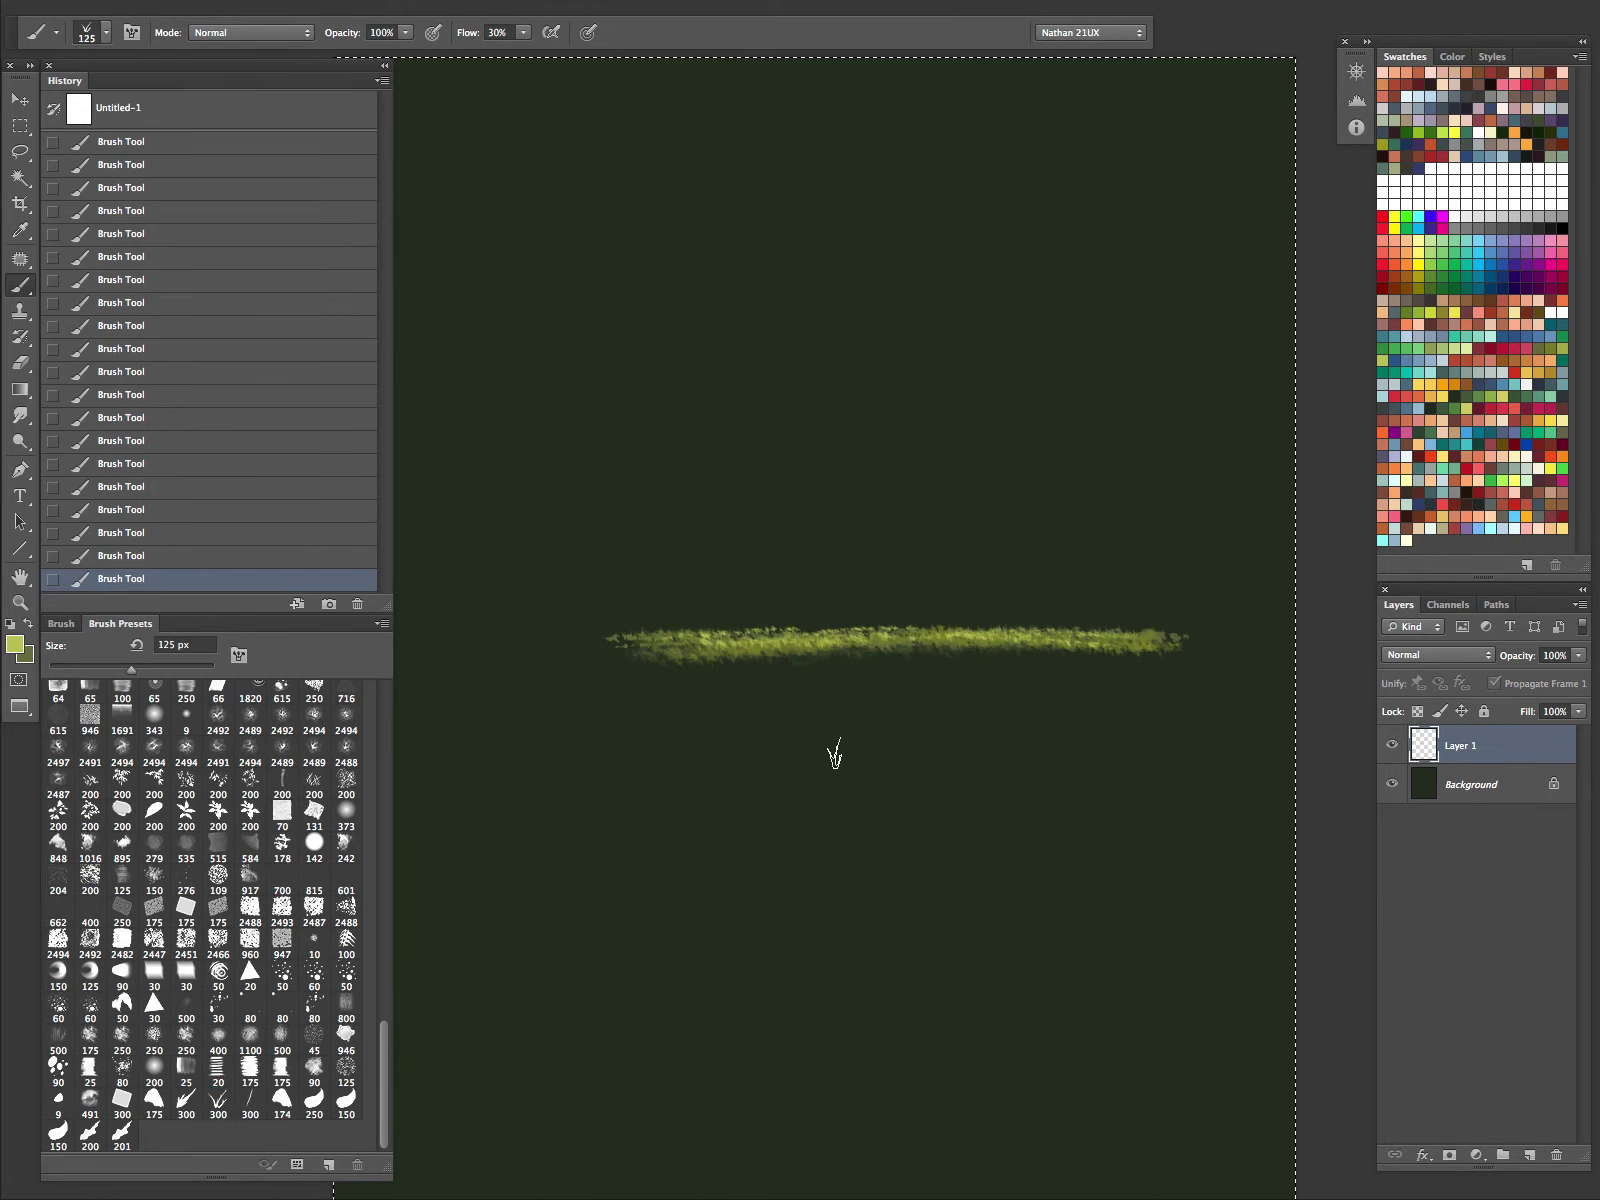
click(1540, 347)
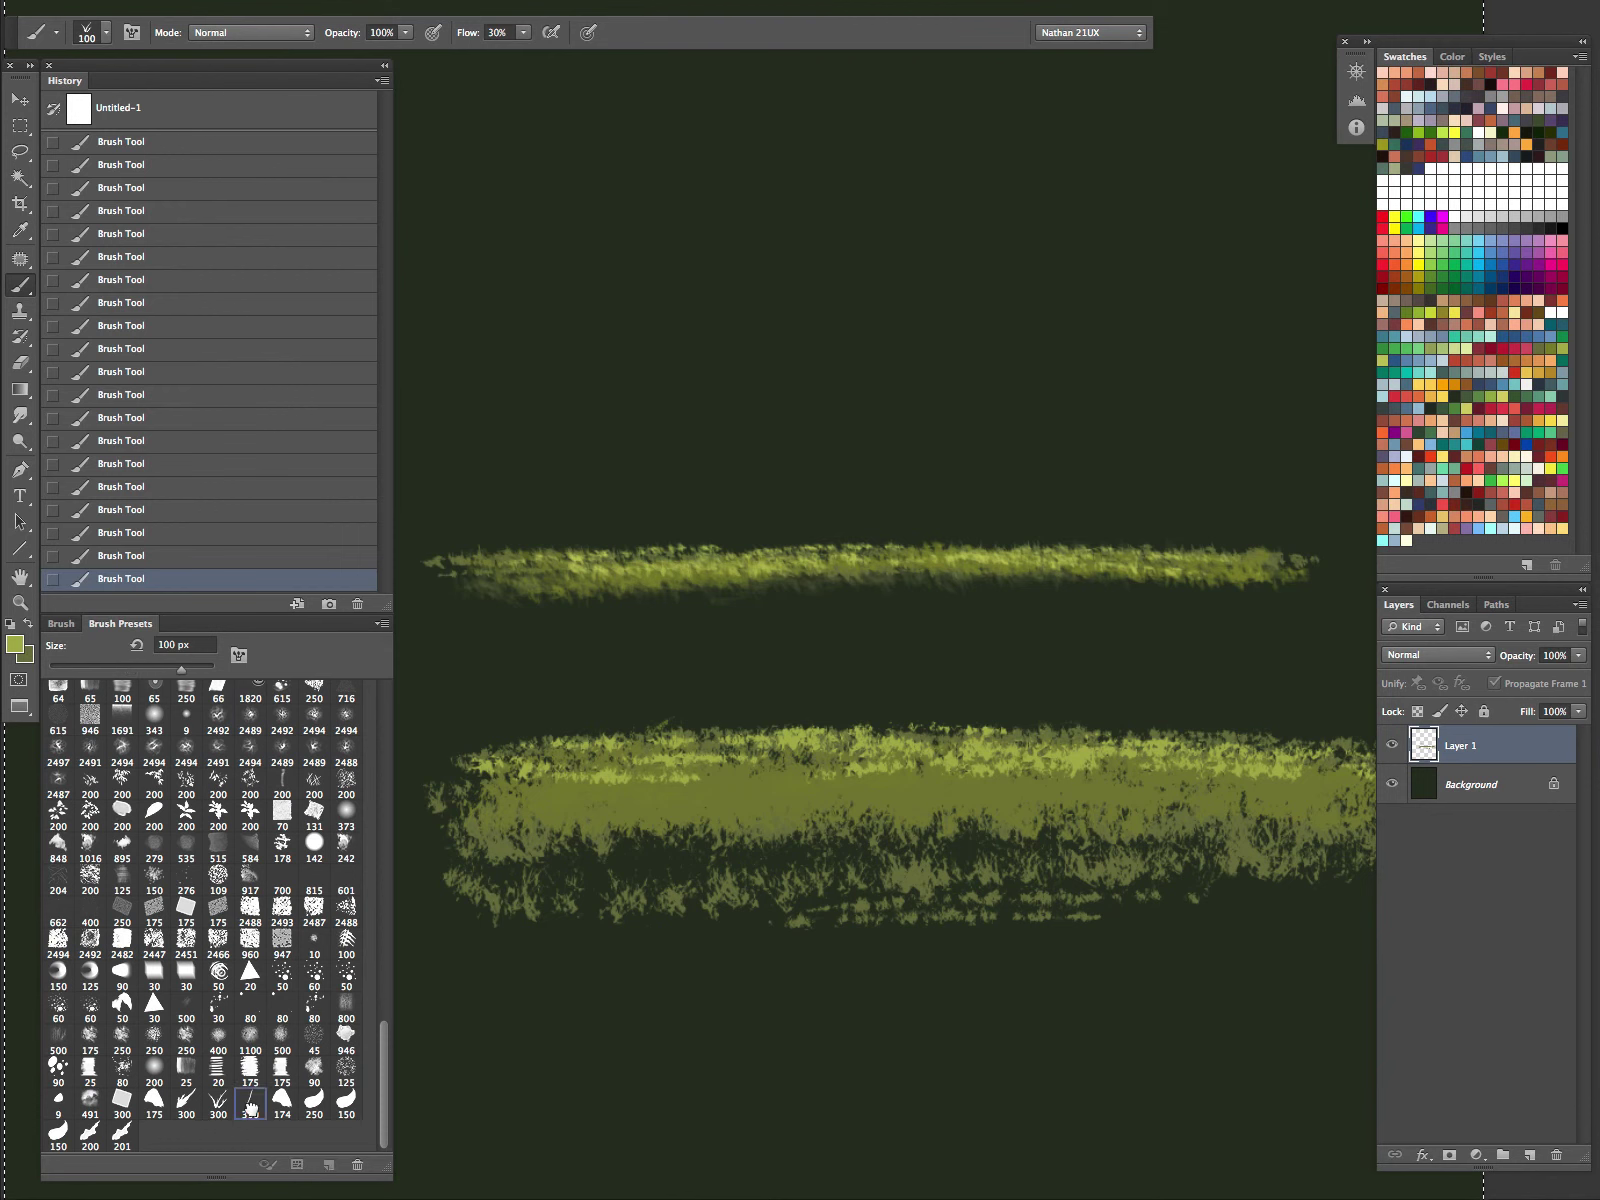
Step: Try a test stroke with the single-blade grass brush at 300 px above the foliage strip, and undo it
mouse_move(629, 375)
mouse_down()
mouse_move(904, 375)
mouse_move(762, 398)
mouse_move(855, 360)
mouse_move(708, 372)
mouse_up()
key(ctrl+alt+z)
key(ctrl+alt+z)
key(ctrl+alt+z)
key(ctrl+alt+z)
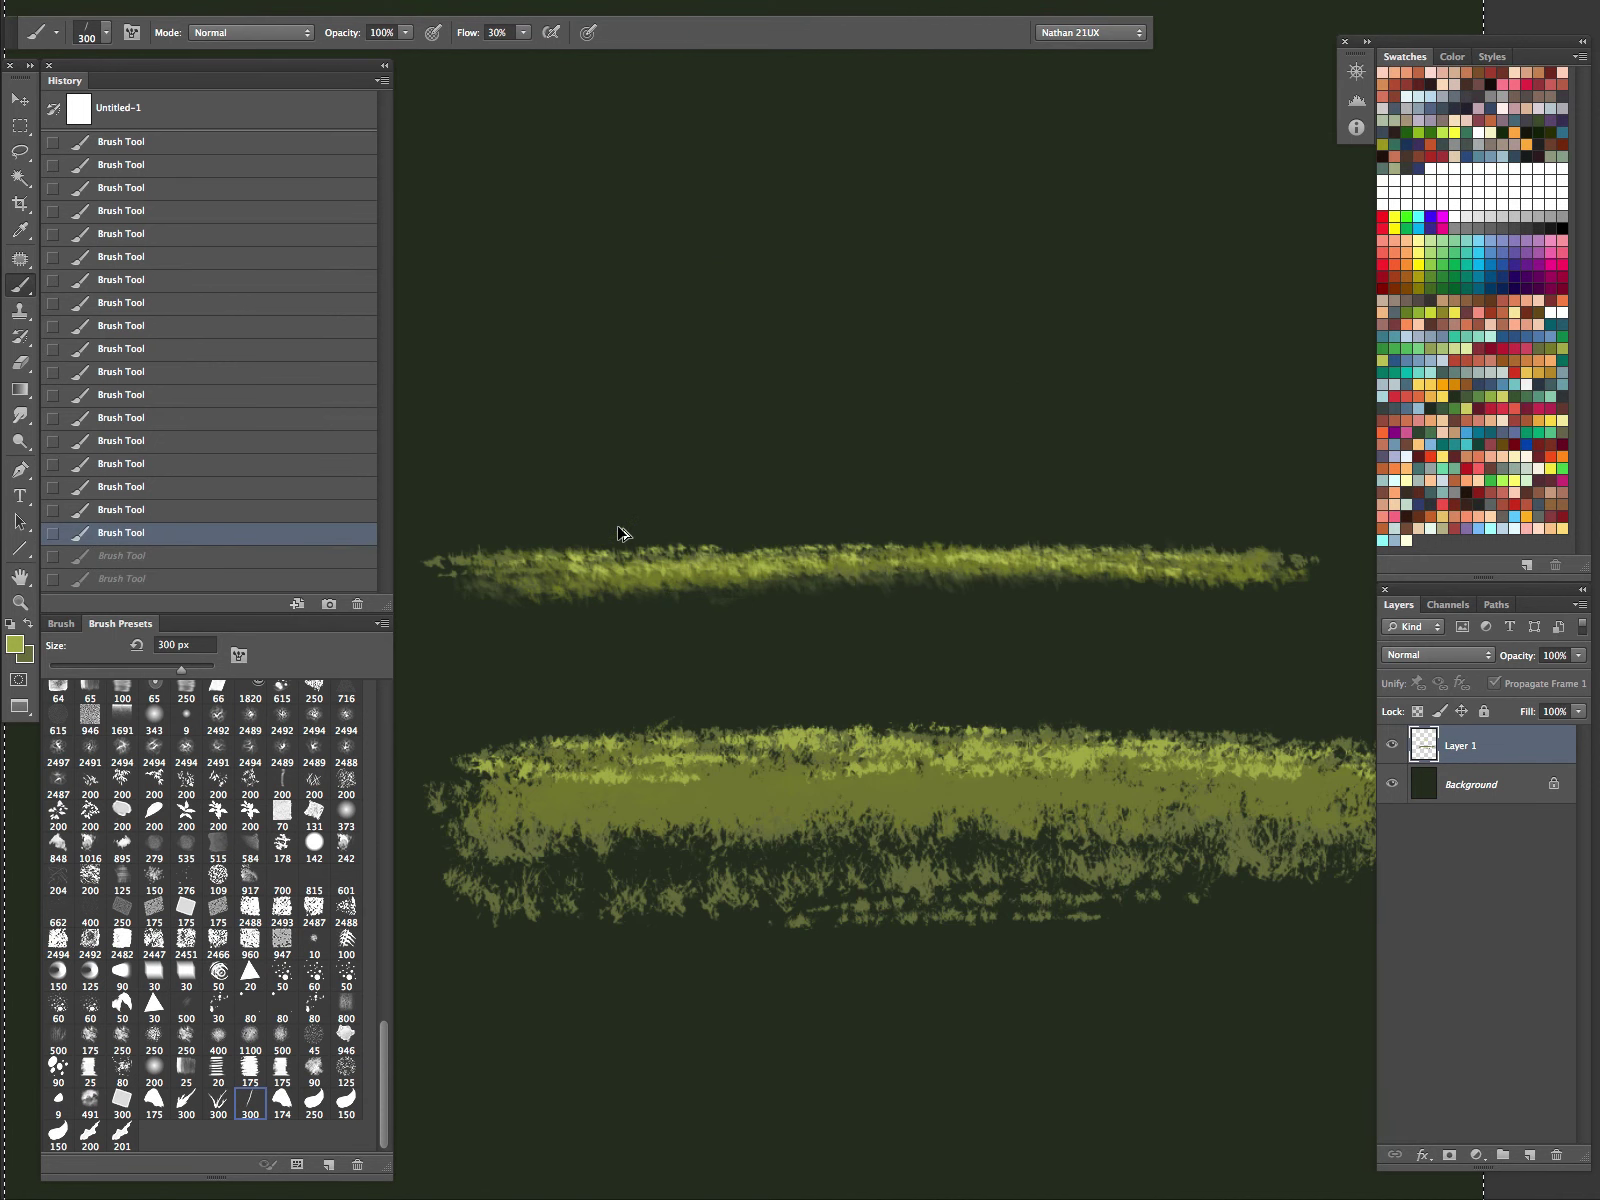
Step: Reduce the single-blade grass brush to 45 px while dabbing blades on the upper part of the large foliage band
key(bracketleft)
key(bracketleft)
key(bracketleft)
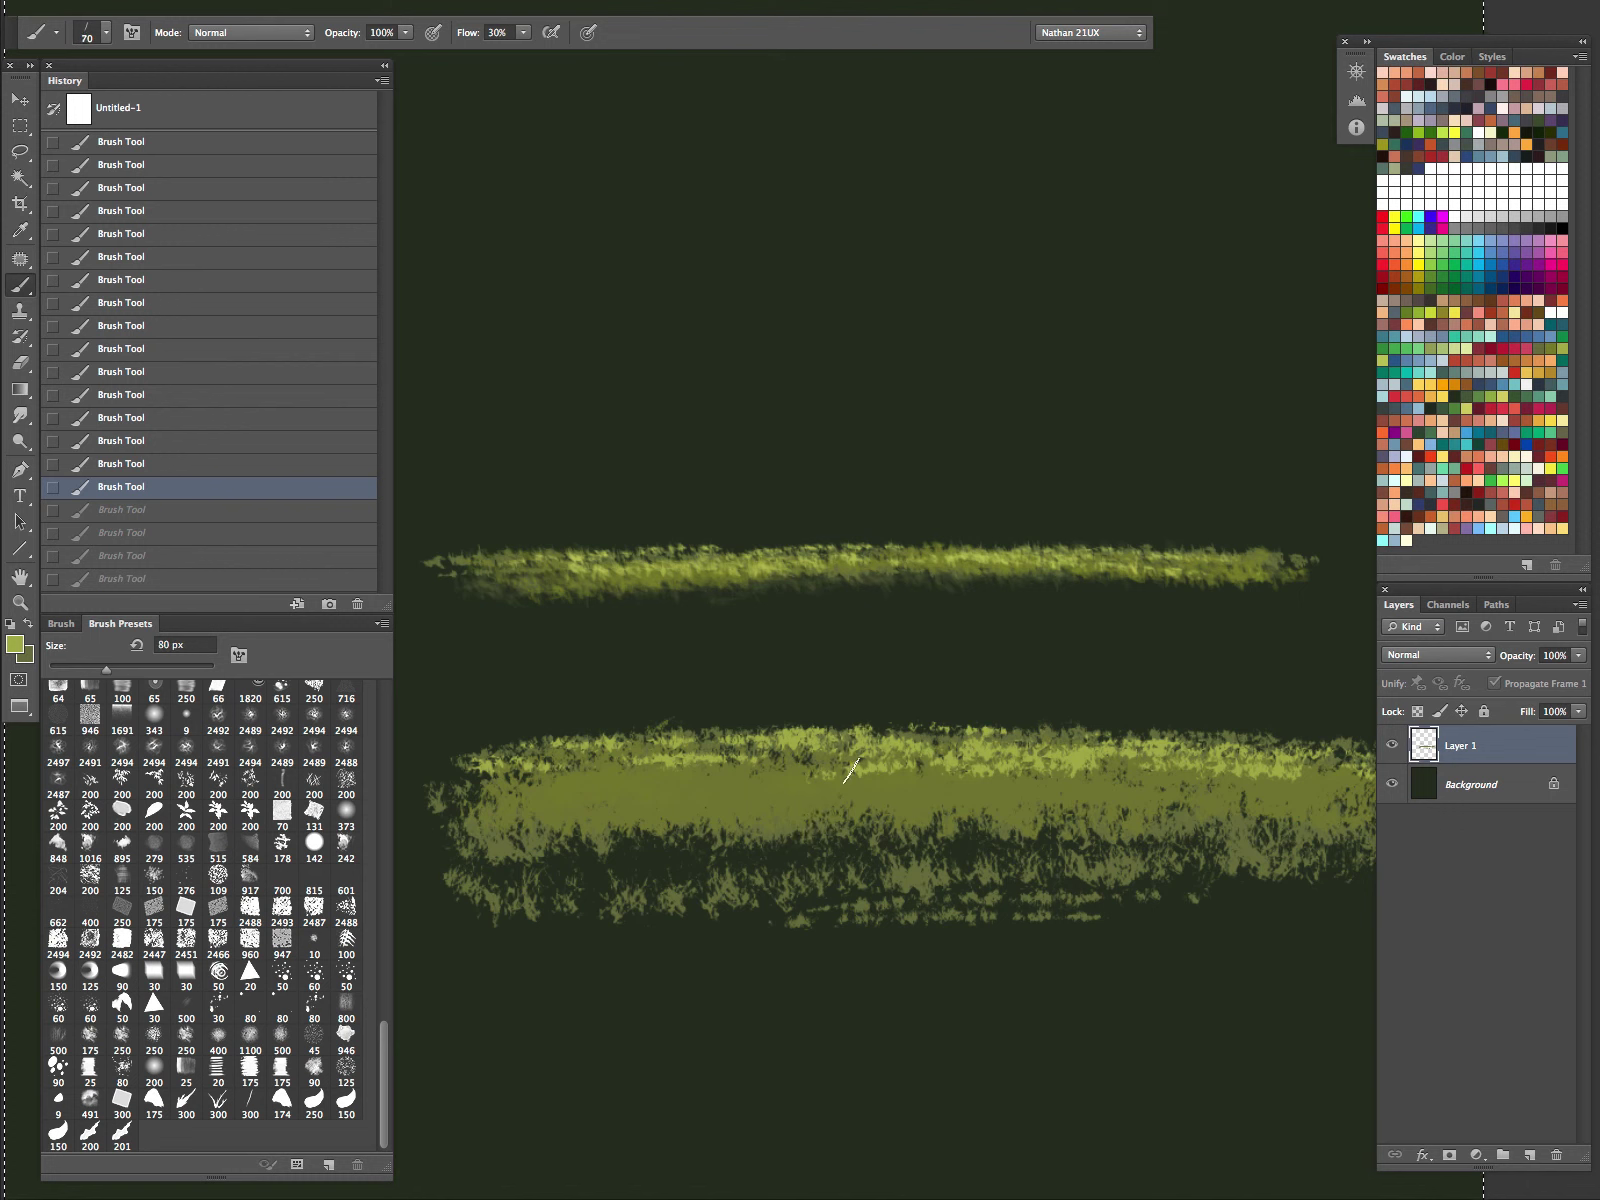
key(bracketleft)
click(833, 748)
key(bracketleft)
click(834, 750)
click(835, 757)
click(850, 762)
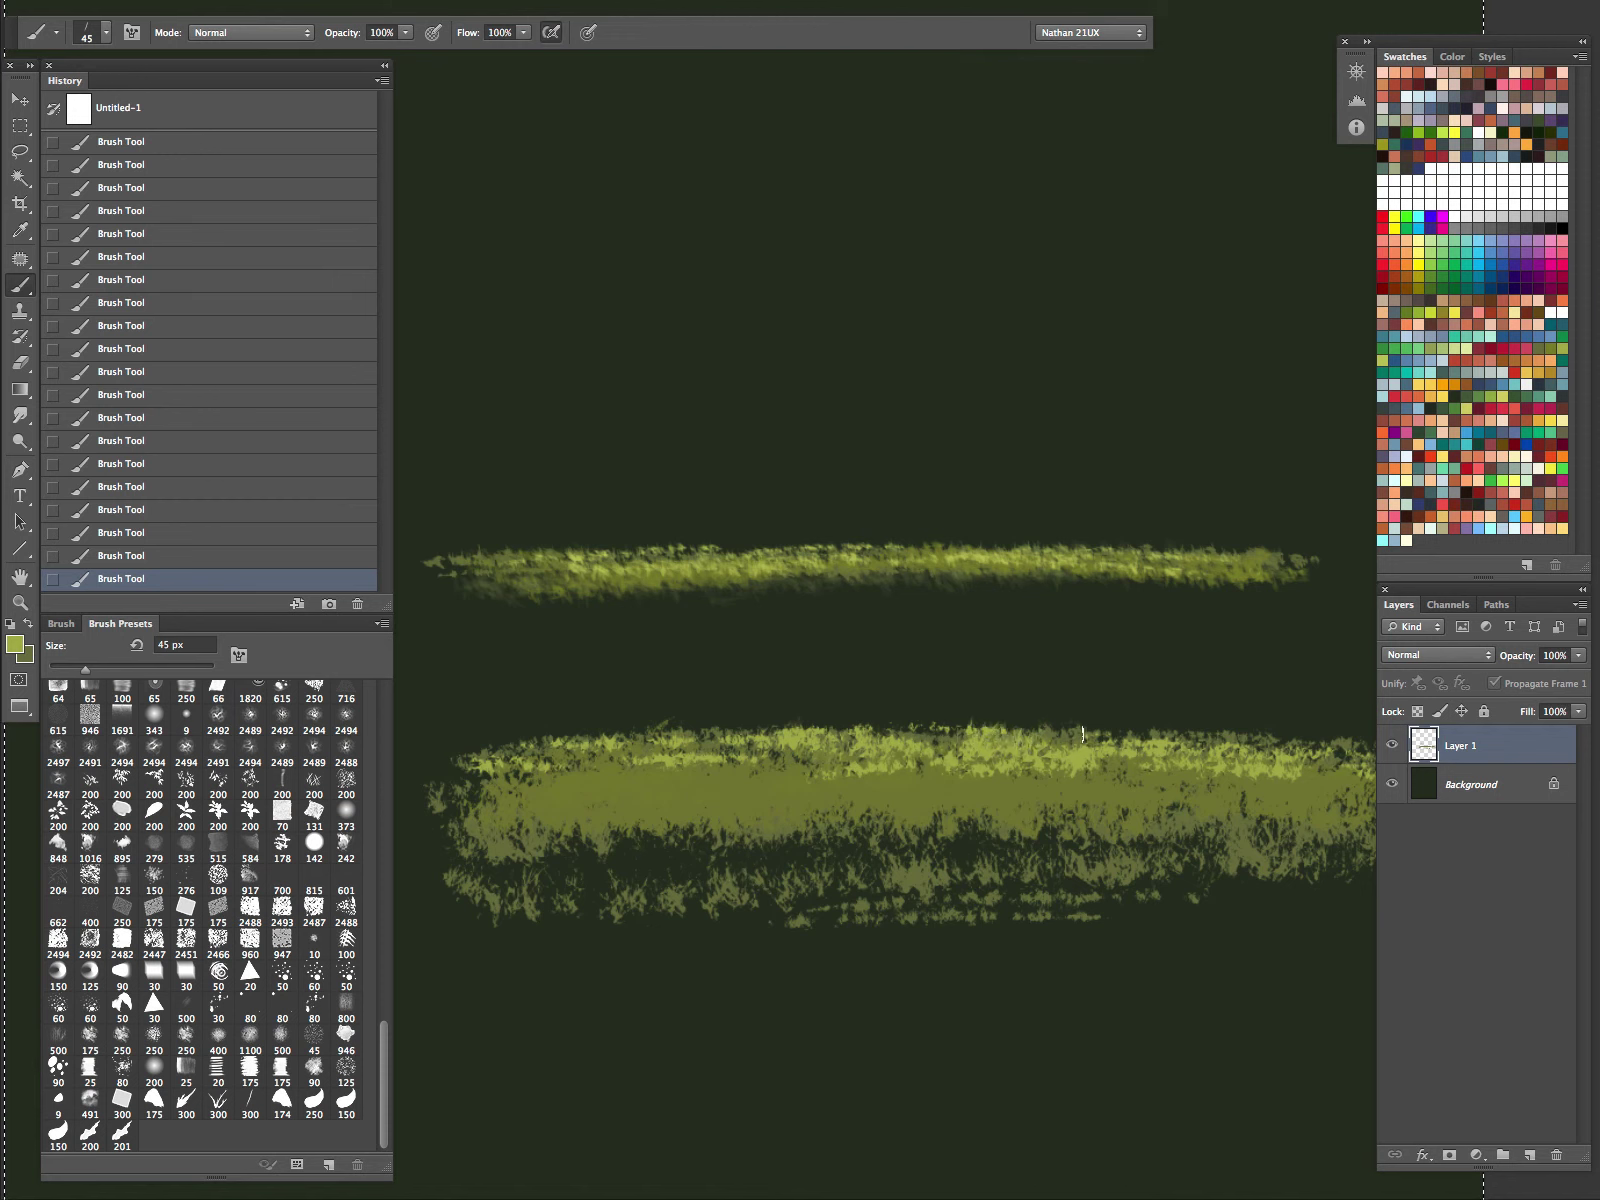
Step: Paint grass blades along the large band's upper edge and a separate grass strip above the others at 45 px and 100% flow
drag(1082, 735, 1286, 750)
drag(761, 745, 961, 748)
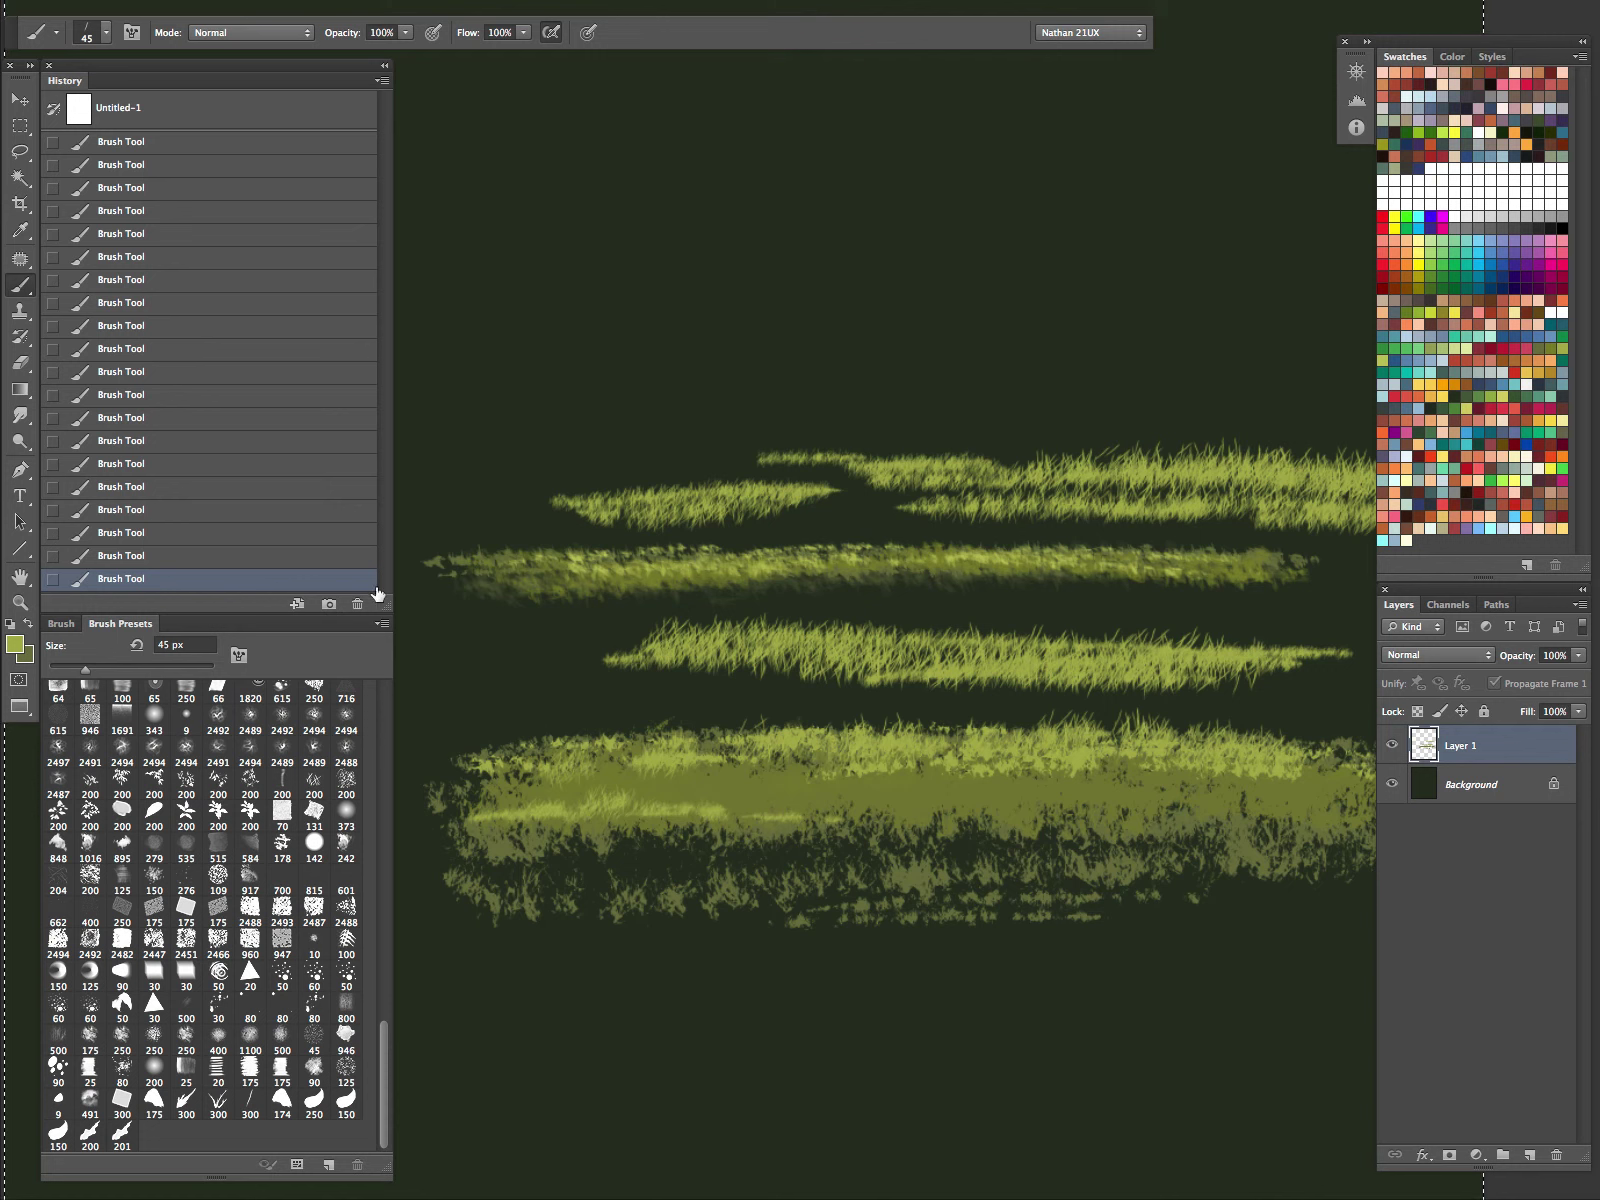
mouse_move(803, 385)
mouse_down()
mouse_move(963, 350)
mouse_move(1185, 365)
mouse_move(1038, 369)
mouse_move(1176, 376)
mouse_up()
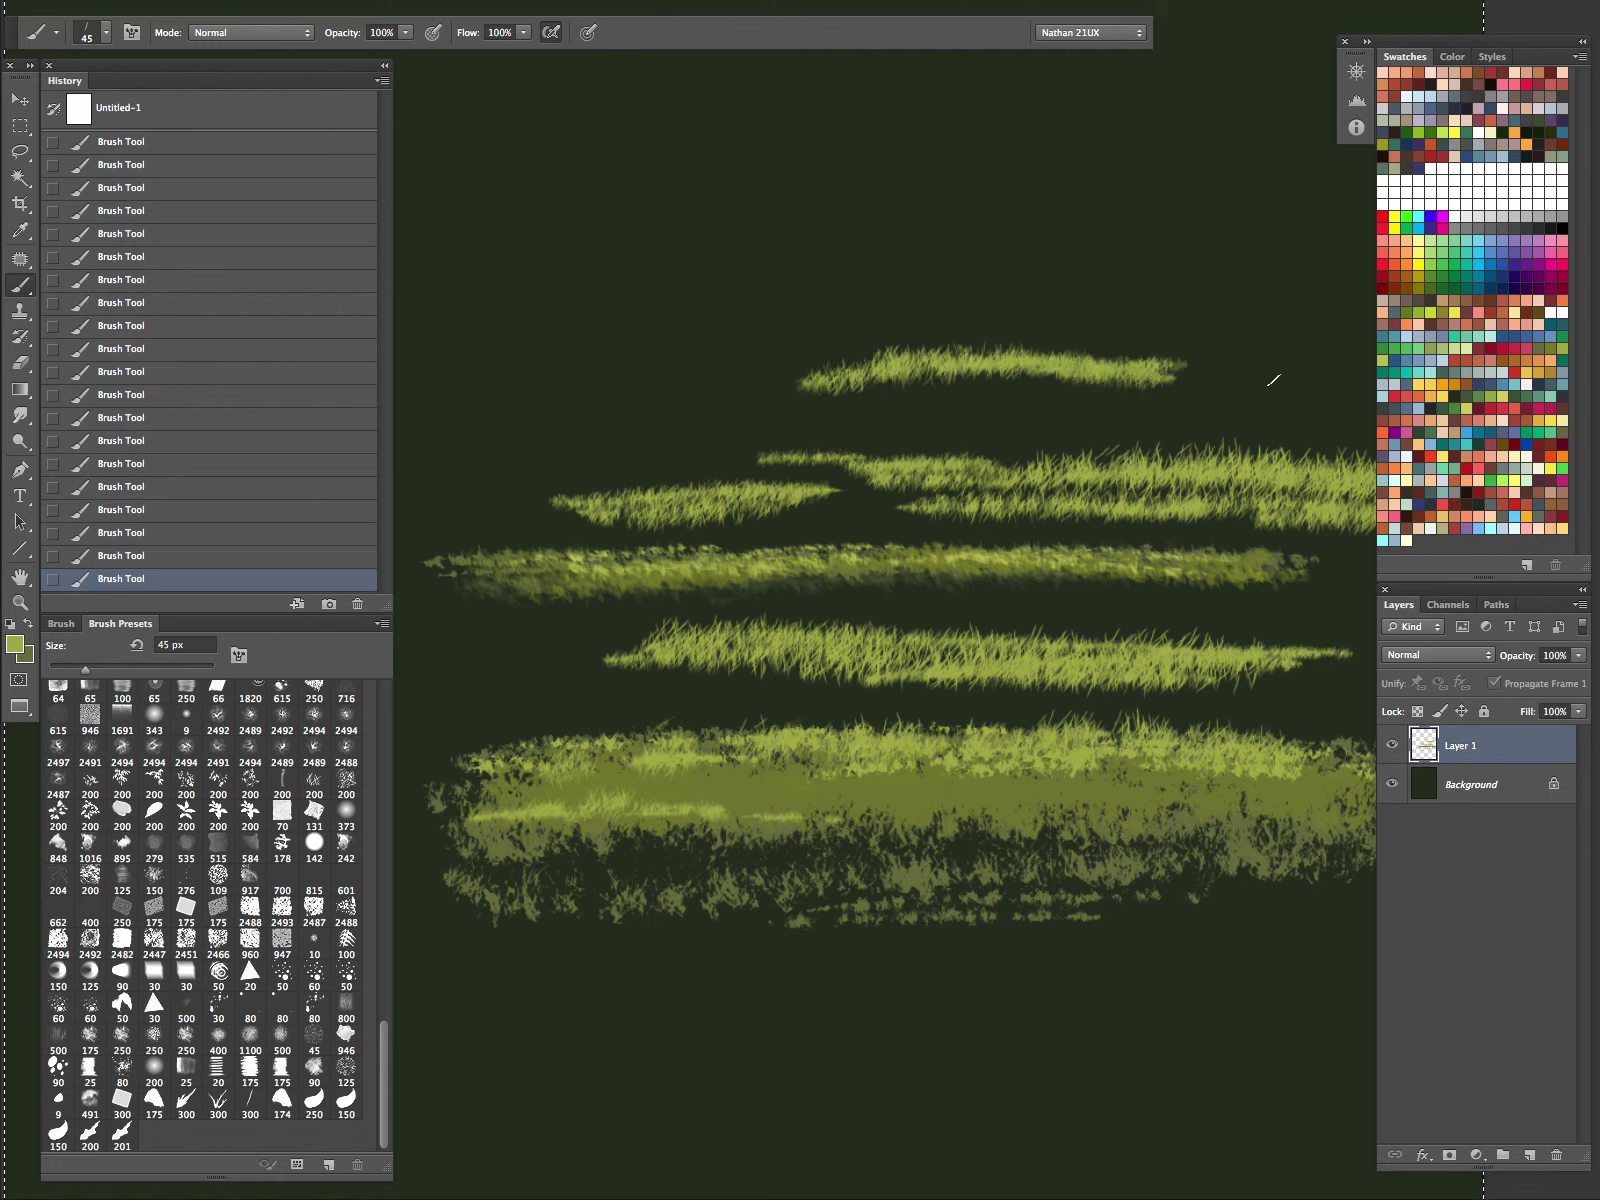
Step: Choose the 174 px leaf brush and paint a test cluster of leaves above the grass strips
click(281, 1101)
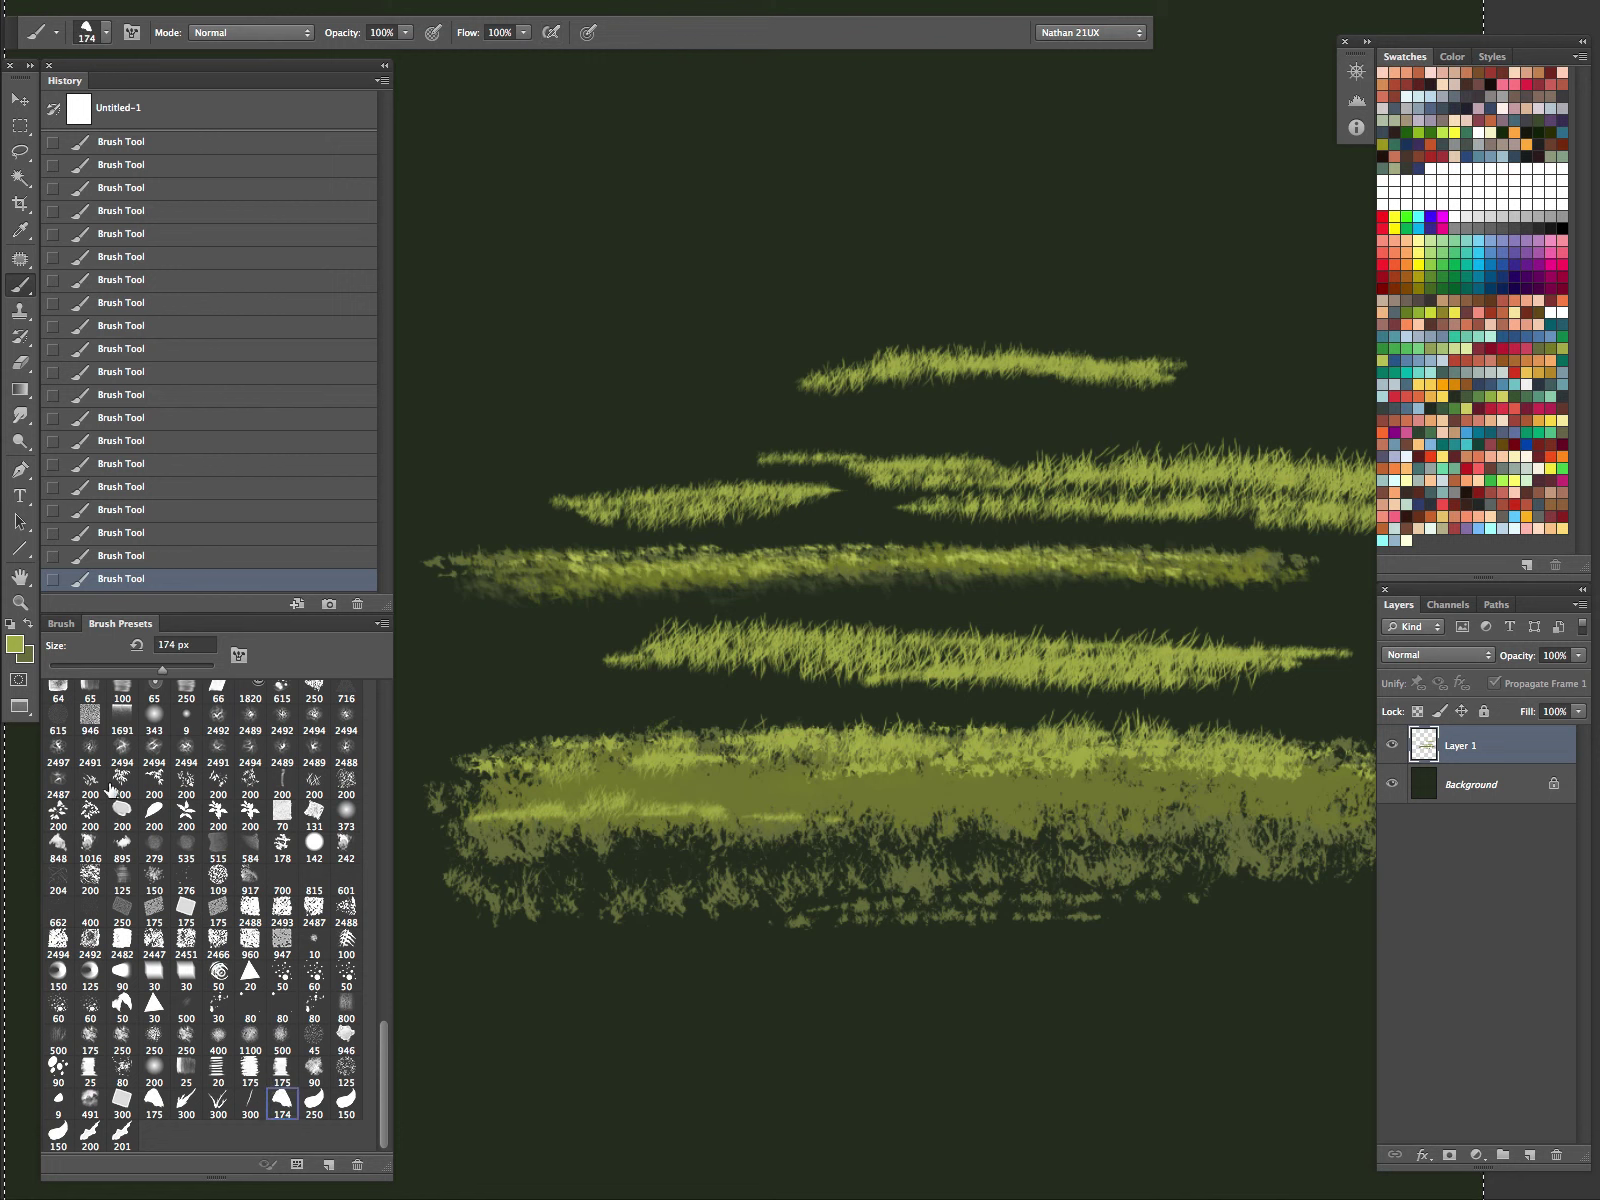
click(111, 789)
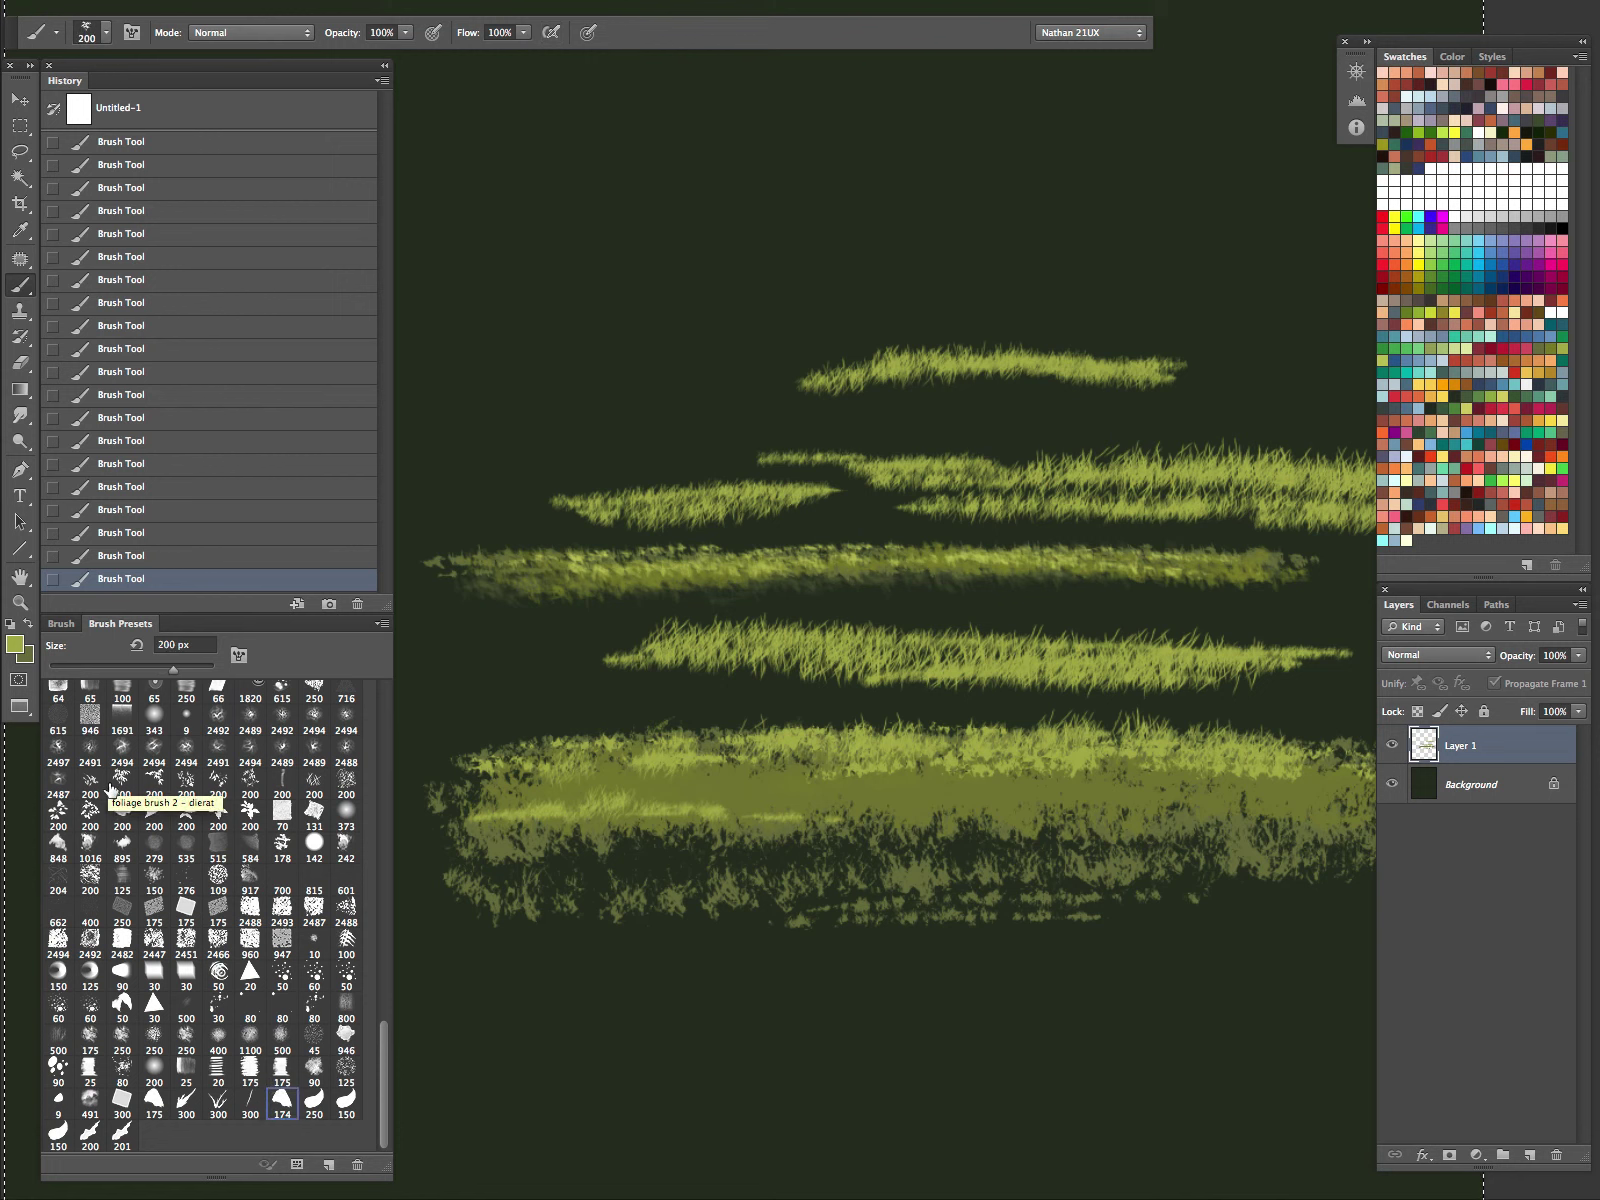
mouse_move(762, 205)
mouse_down()
mouse_move(846, 207)
mouse_move(907, 271)
mouse_move(950, 245)
mouse_up()
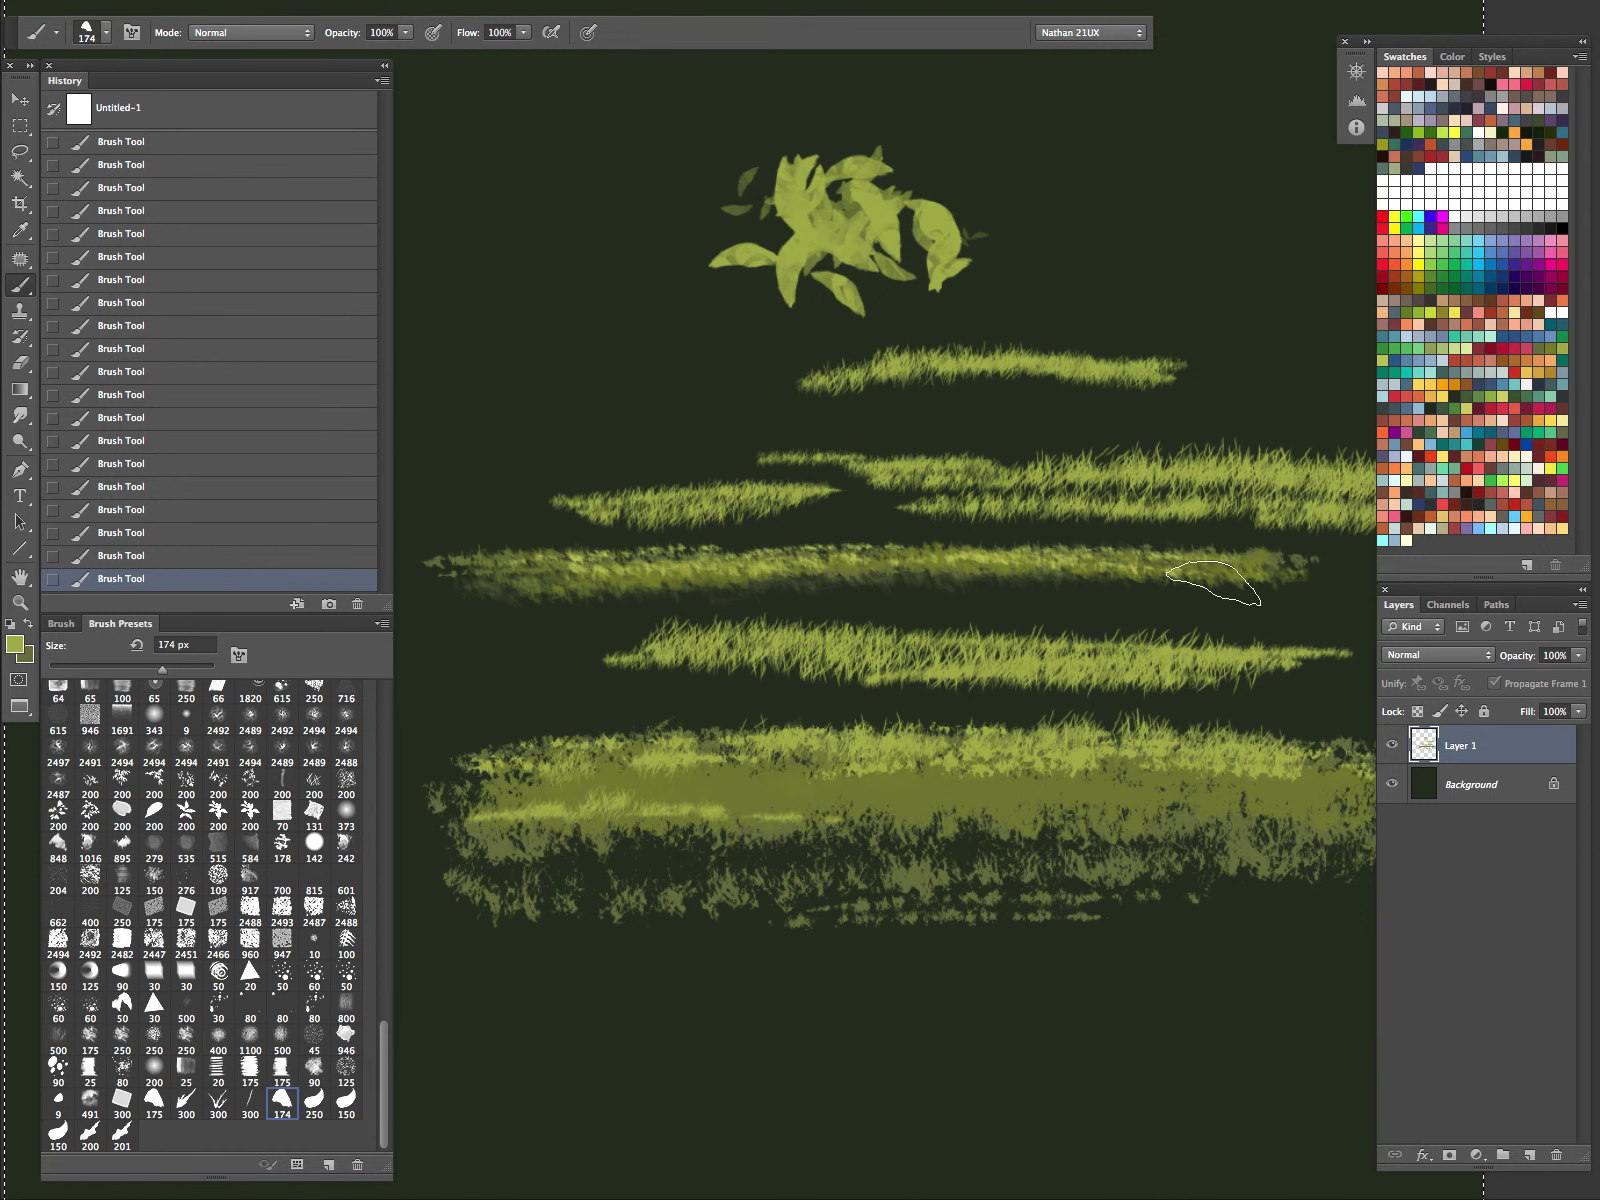
Step: Clear all the painted grass and leaves from Layer 1 and deselect the canvas
key(ctrl+a)
key(Delete)
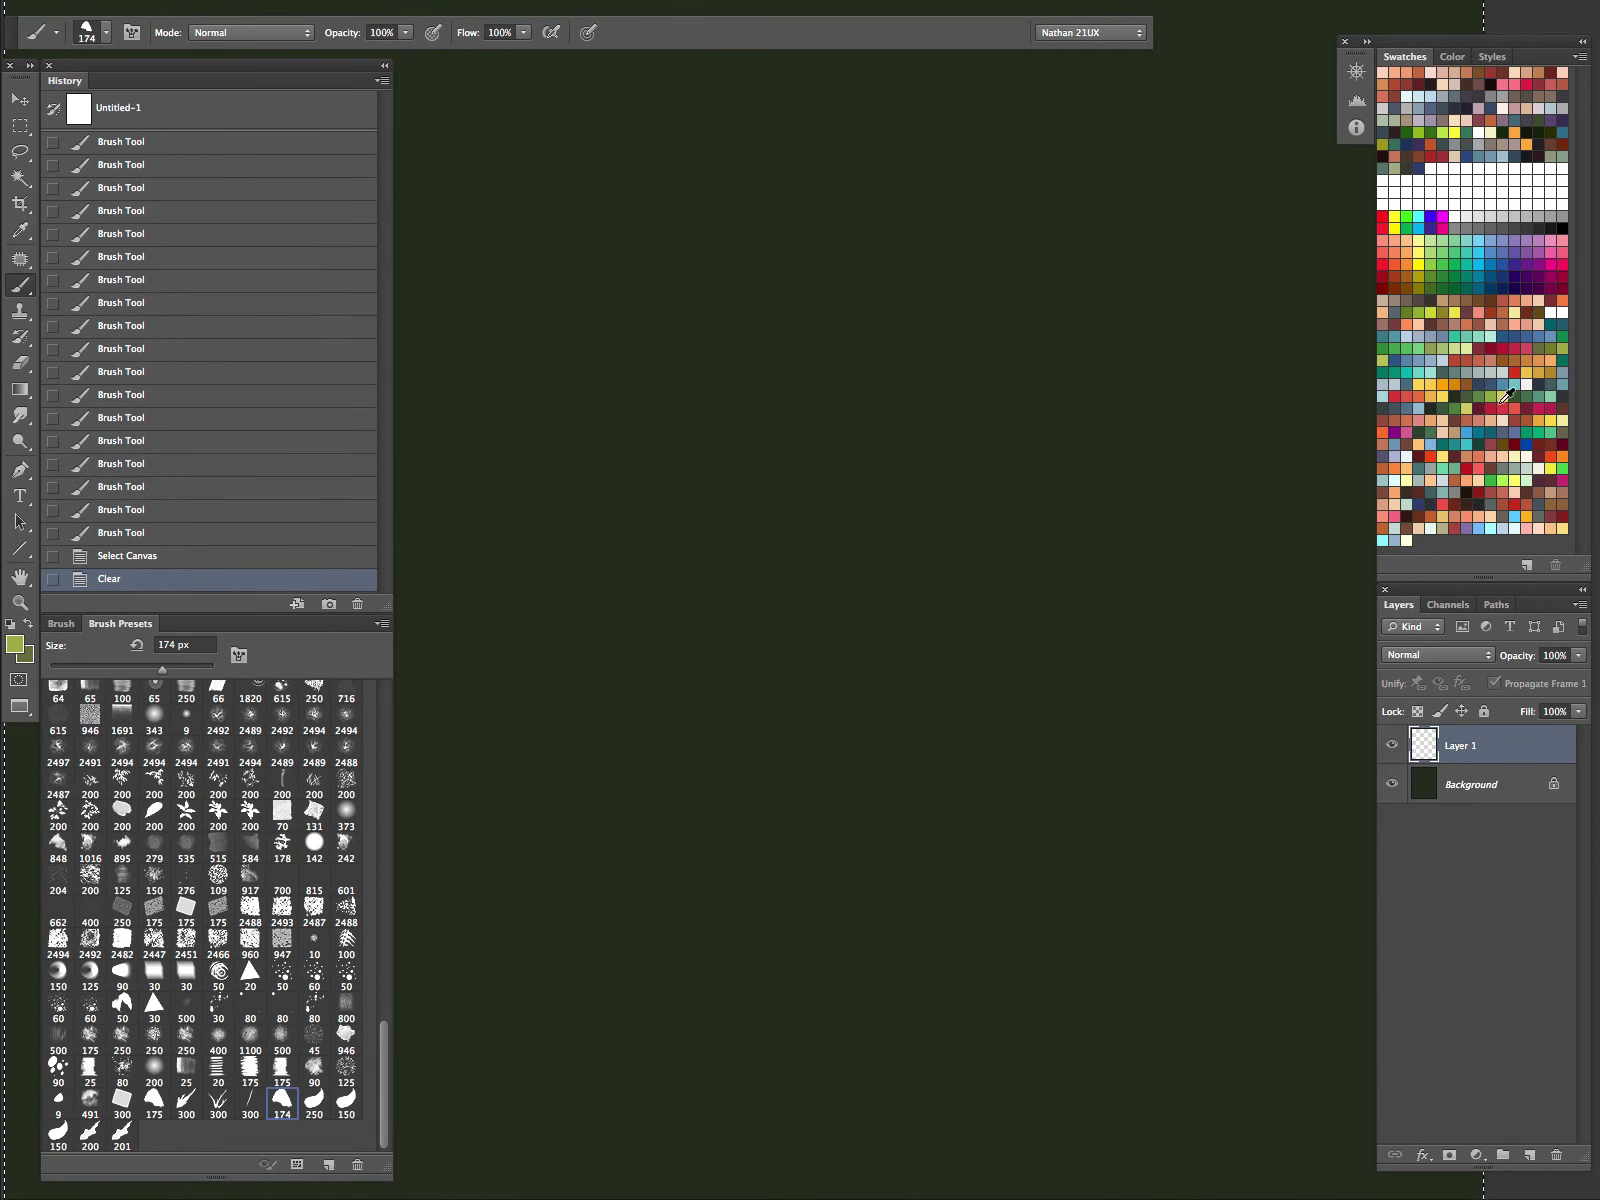
key(ctrl+d)
Step: Paint the dark green base of a rounded bush in the canvas centre with the 174 px leaf brush
mouse_move(778, 607)
mouse_down()
mouse_move(800, 607)
mouse_move(771, 625)
mouse_move(921, 575)
mouse_move(836, 680)
mouse_move(1046, 636)
mouse_move(1196, 518)
mouse_up()
key(ctrl+z)
mouse_move(900, 650)
mouse_down()
mouse_move(814, 736)
mouse_move(850, 732)
mouse_up()
mouse_move(868, 728)
mouse_down()
mouse_move(921, 696)
mouse_move(961, 614)
mouse_move(893, 562)
mouse_move(929, 679)
mouse_move(832, 714)
mouse_move(957, 768)
mouse_move(1030, 643)
mouse_move(868, 804)
mouse_move(1039, 679)
mouse_move(1011, 793)
mouse_move(1065, 785)
mouse_up()
Step: Layer olive midtones and light yellow-green highlights over the bush, mainly on its upper-left side
click(1549, 347)
mouse_move(970, 588)
mouse_down()
mouse_move(779, 654)
mouse_move(829, 589)
mouse_move(911, 643)
mouse_move(780, 676)
mouse_move(971, 607)
mouse_move(868, 553)
mouse_move(814, 750)
mouse_move(800, 592)
mouse_move(802, 758)
mouse_up()
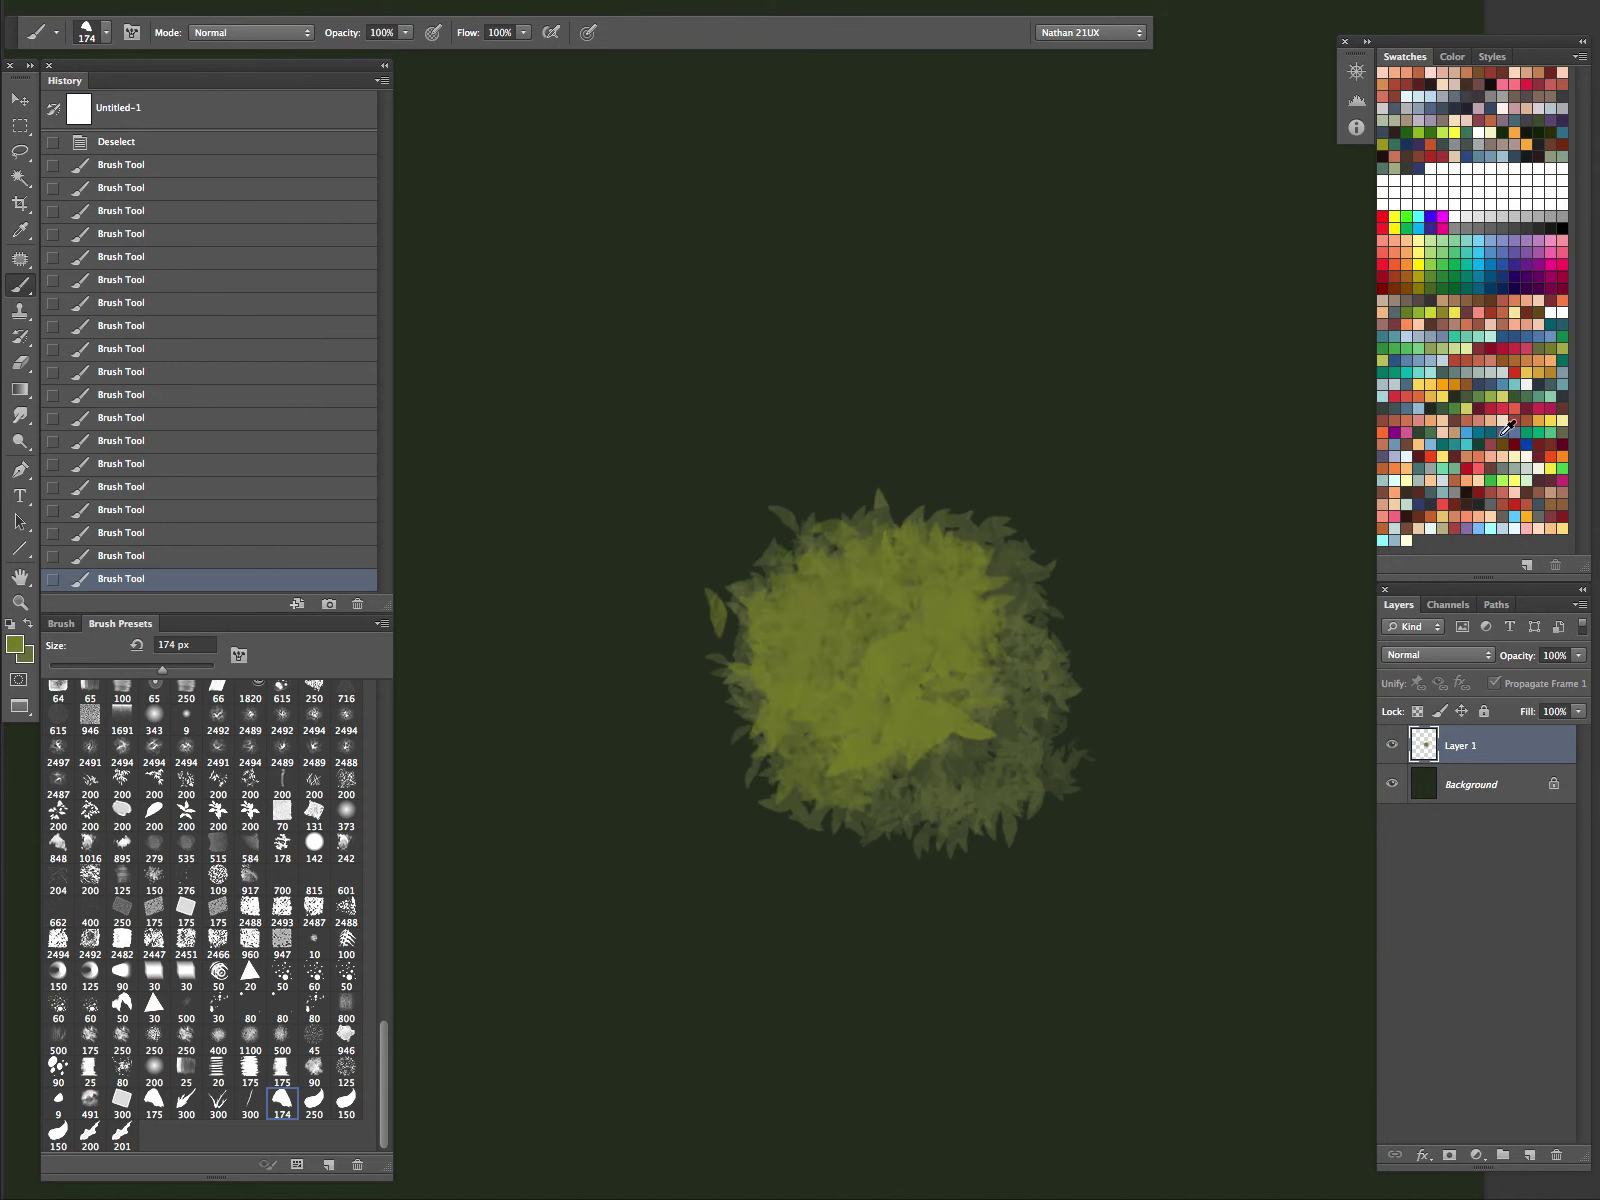
click(1563, 348)
mouse_move(845, 565)
mouse_down()
mouse_move(790, 640)
mouse_move(816, 678)
mouse_move(915, 621)
mouse_move(859, 616)
mouse_move(865, 545)
mouse_move(870, 690)
mouse_move(900, 690)
mouse_move(953, 627)
mouse_move(940, 650)
mouse_move(964, 679)
mouse_move(946, 803)
mouse_move(847, 800)
mouse_move(1005, 660)
mouse_up()
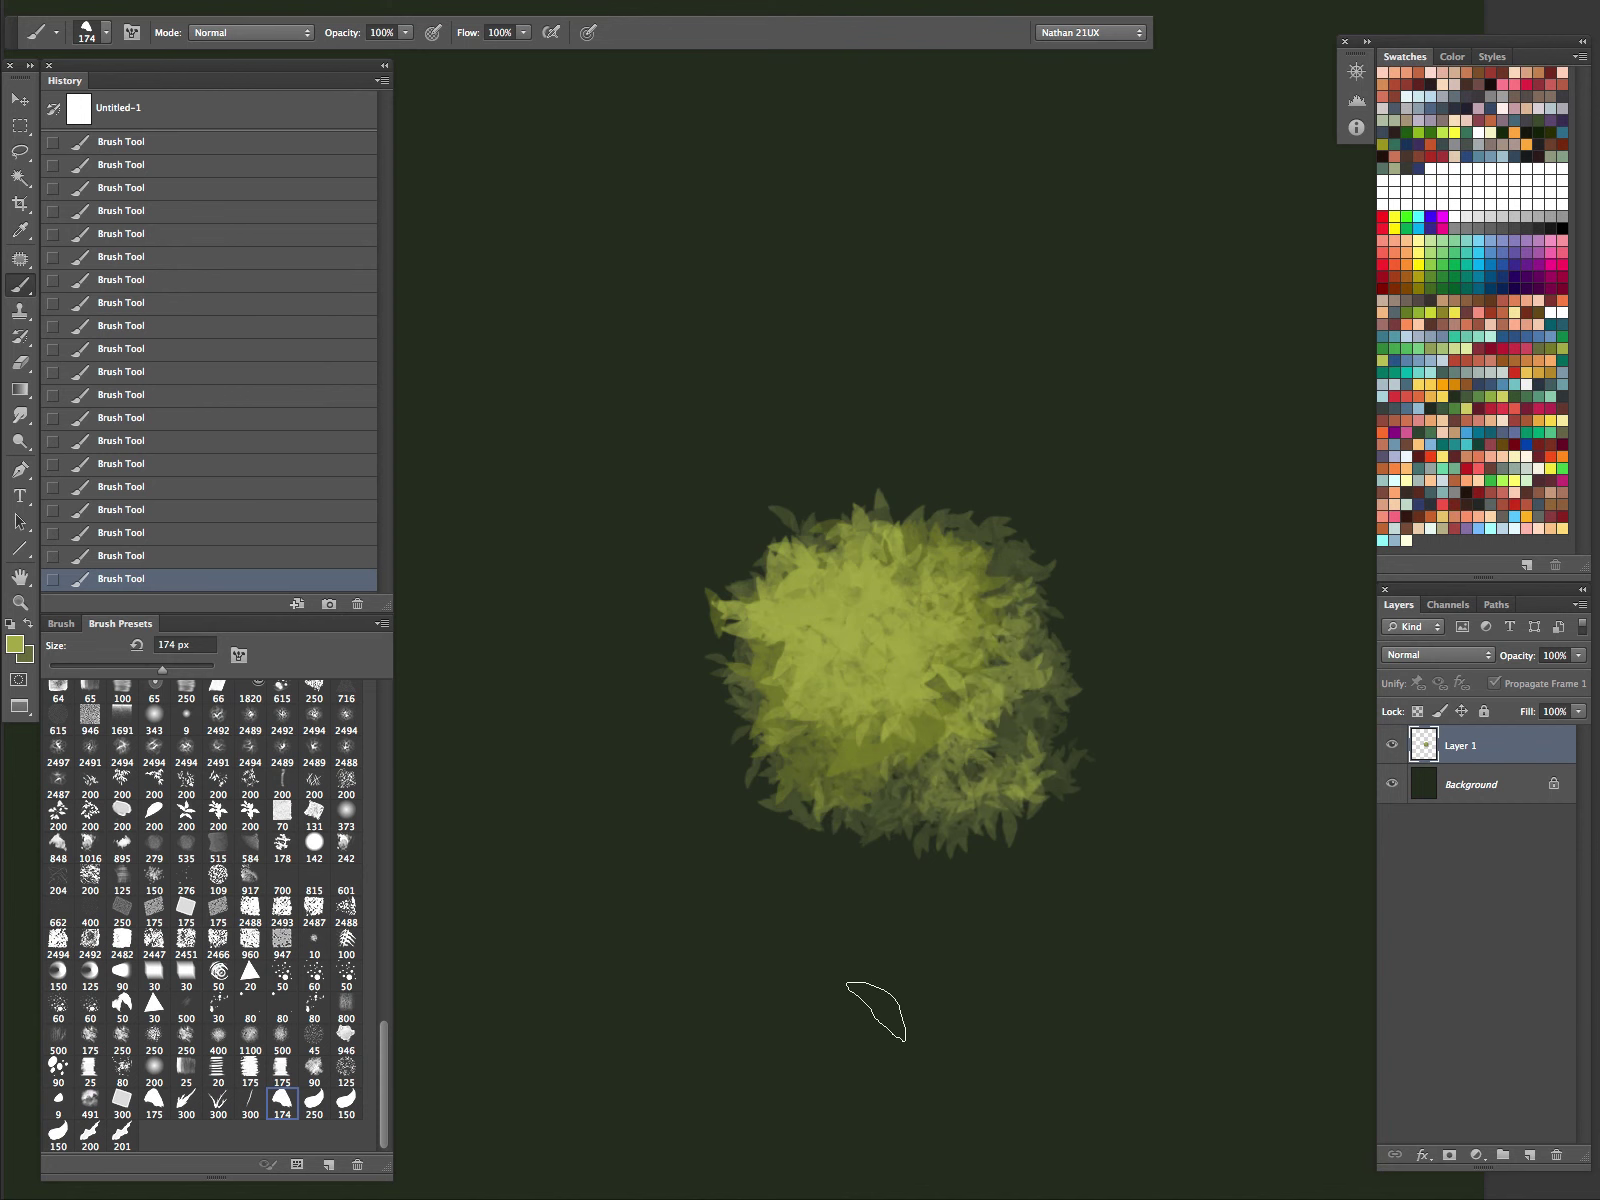
Step: Try large 174 px leaf strokes above the bush, and undo them
mouse_move(940, 370)
mouse_down()
mouse_move(1089, 368)
mouse_move(1200, 410)
mouse_up()
key(super+alt+z)
key(super+alt+z)
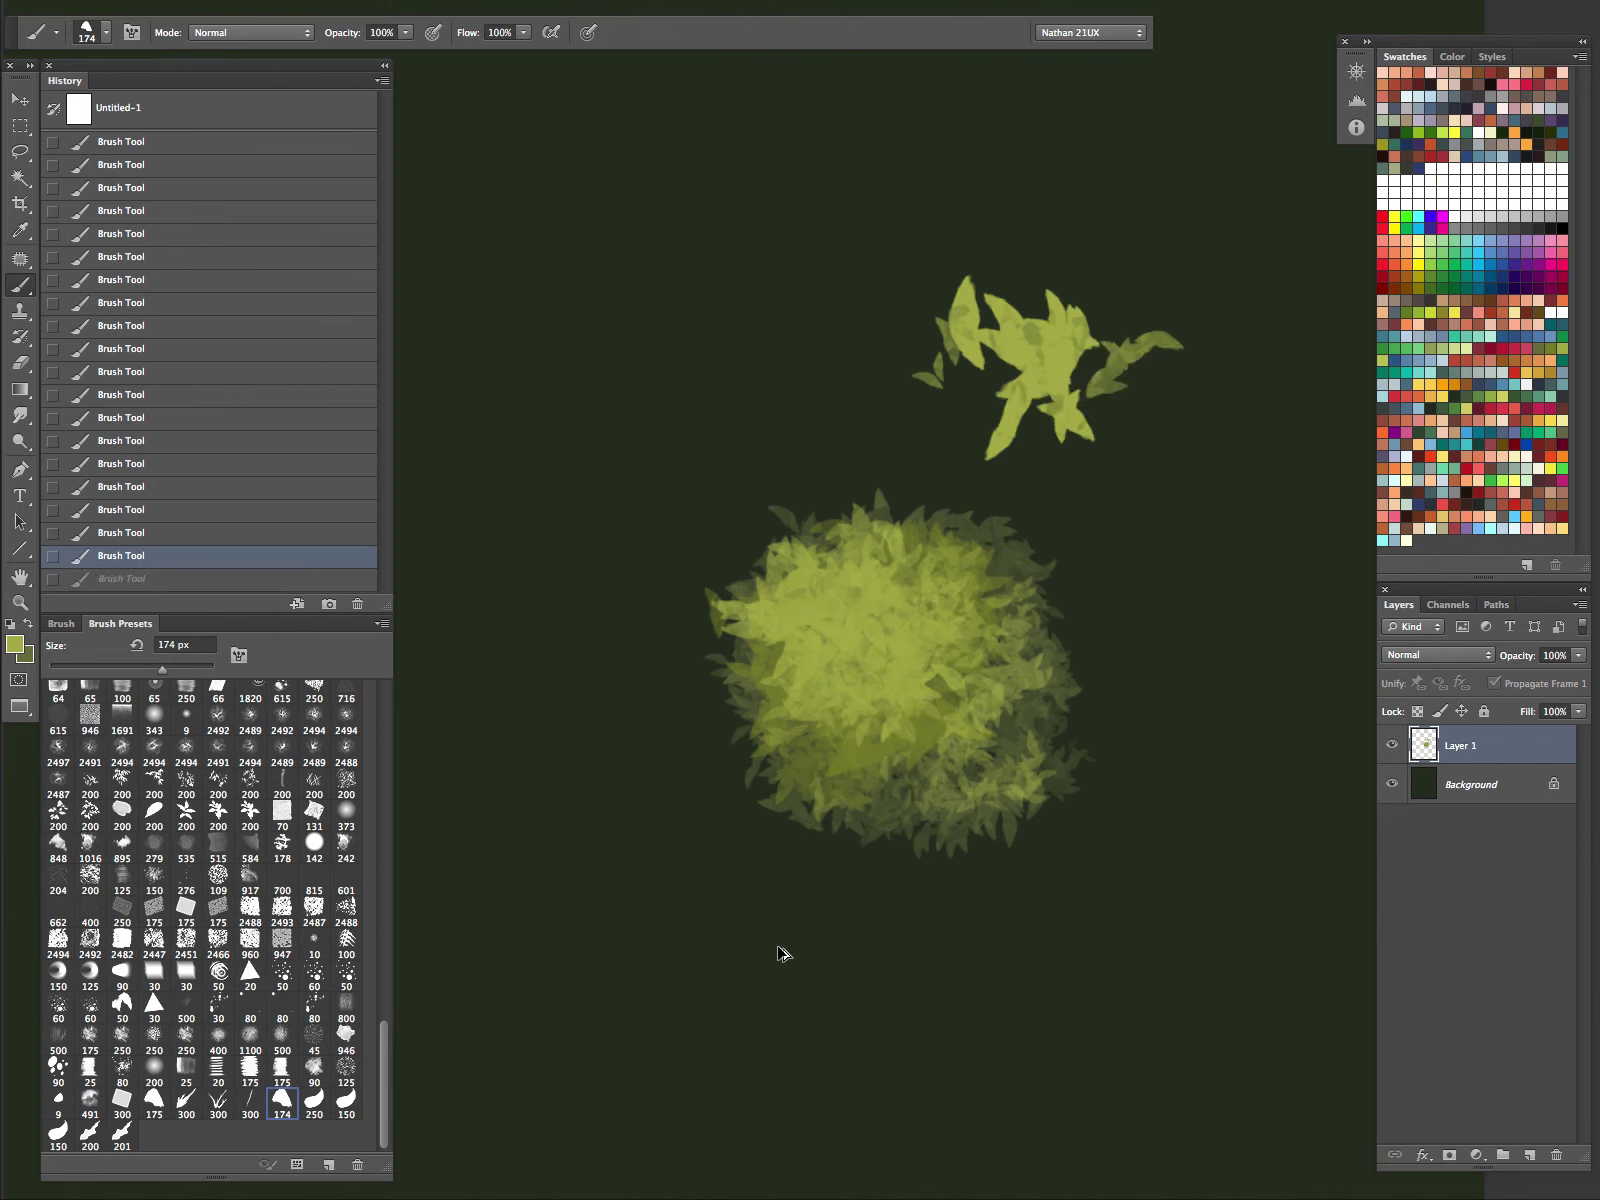
key(ctrl+alt+z)
key(ctrl+alt+z)
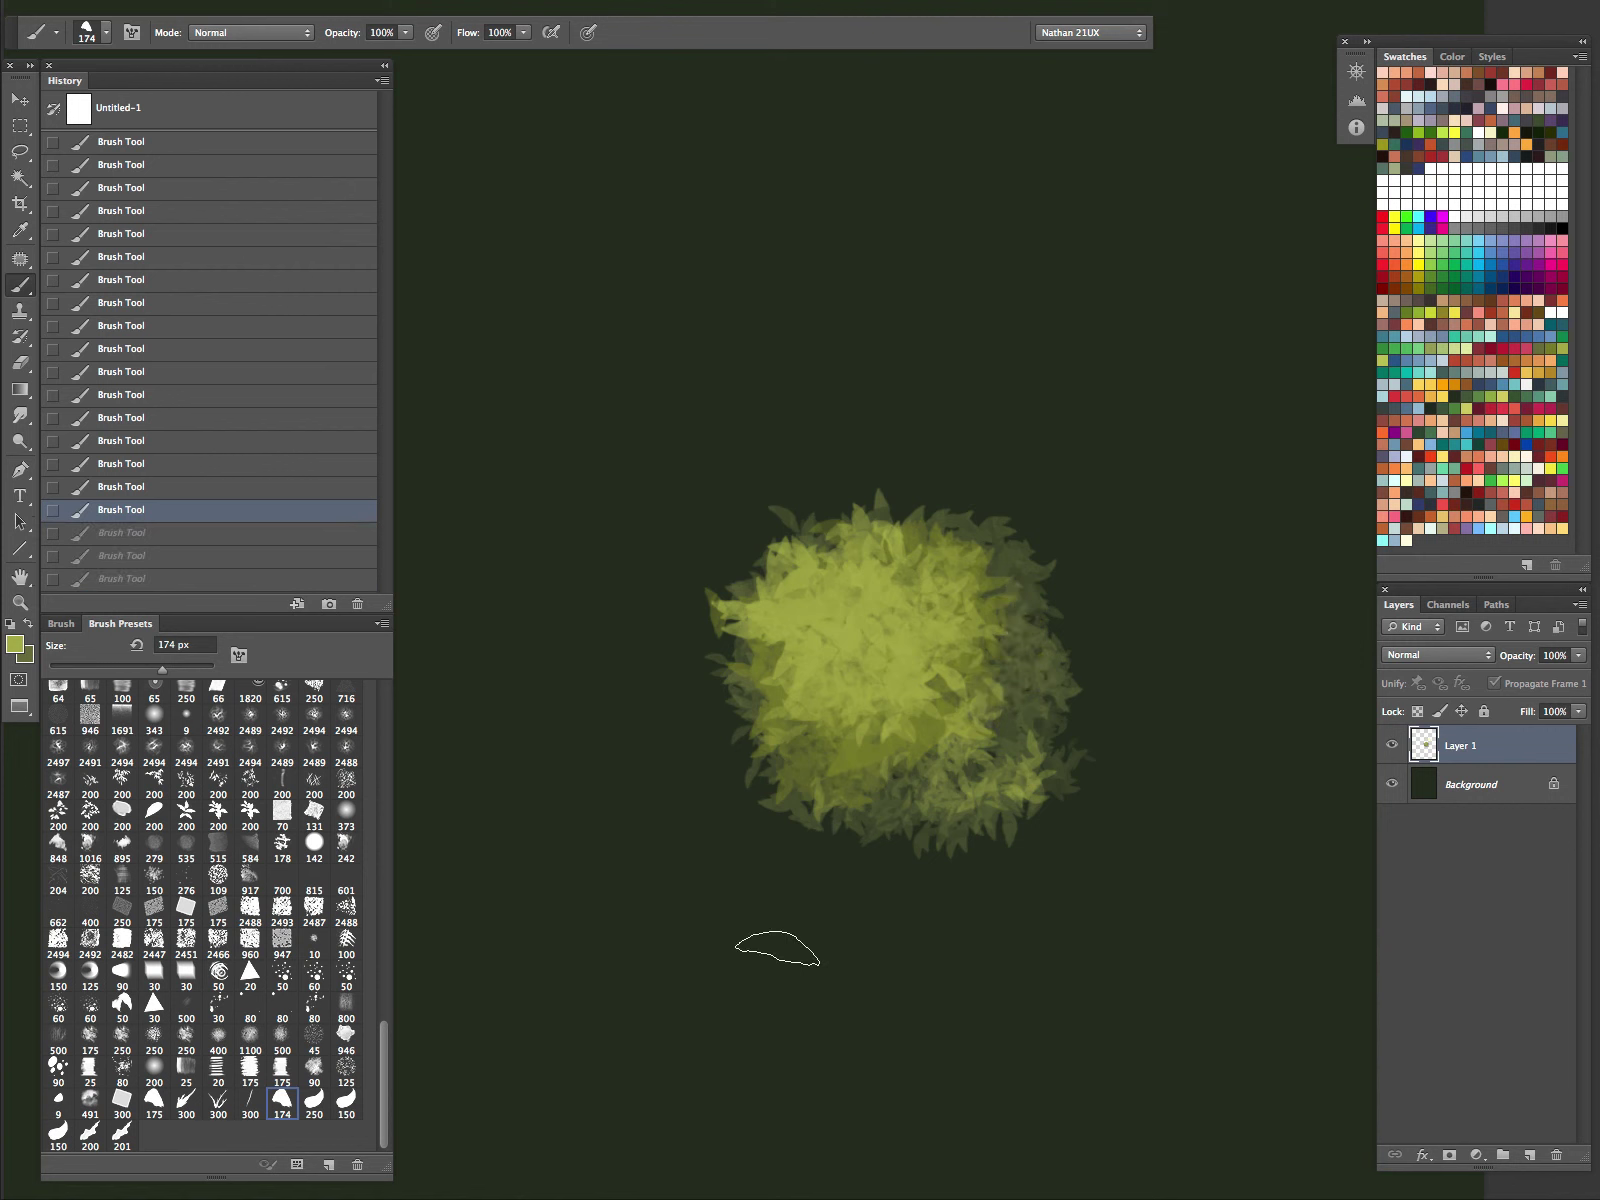
Step: Reduce the leaf brush to 50 px and paint a small leaf cluster at the upper right of the bush
key(bracketleft)
key(bracketleft)
click(1106, 407)
mouse_move(1075, 410)
mouse_down()
mouse_move(1109, 405)
mouse_move(1016, 413)
mouse_move(1013, 455)
mouse_move(1090, 449)
mouse_move(1099, 424)
mouse_move(1040, 447)
mouse_move(1117, 422)
mouse_move(995, 445)
mouse_move(1007, 466)
mouse_move(1117, 441)
mouse_up()
Step: Clear the bush and the small leaf cluster from Layer 1 and deselect the canvas
key(ctrl+a)
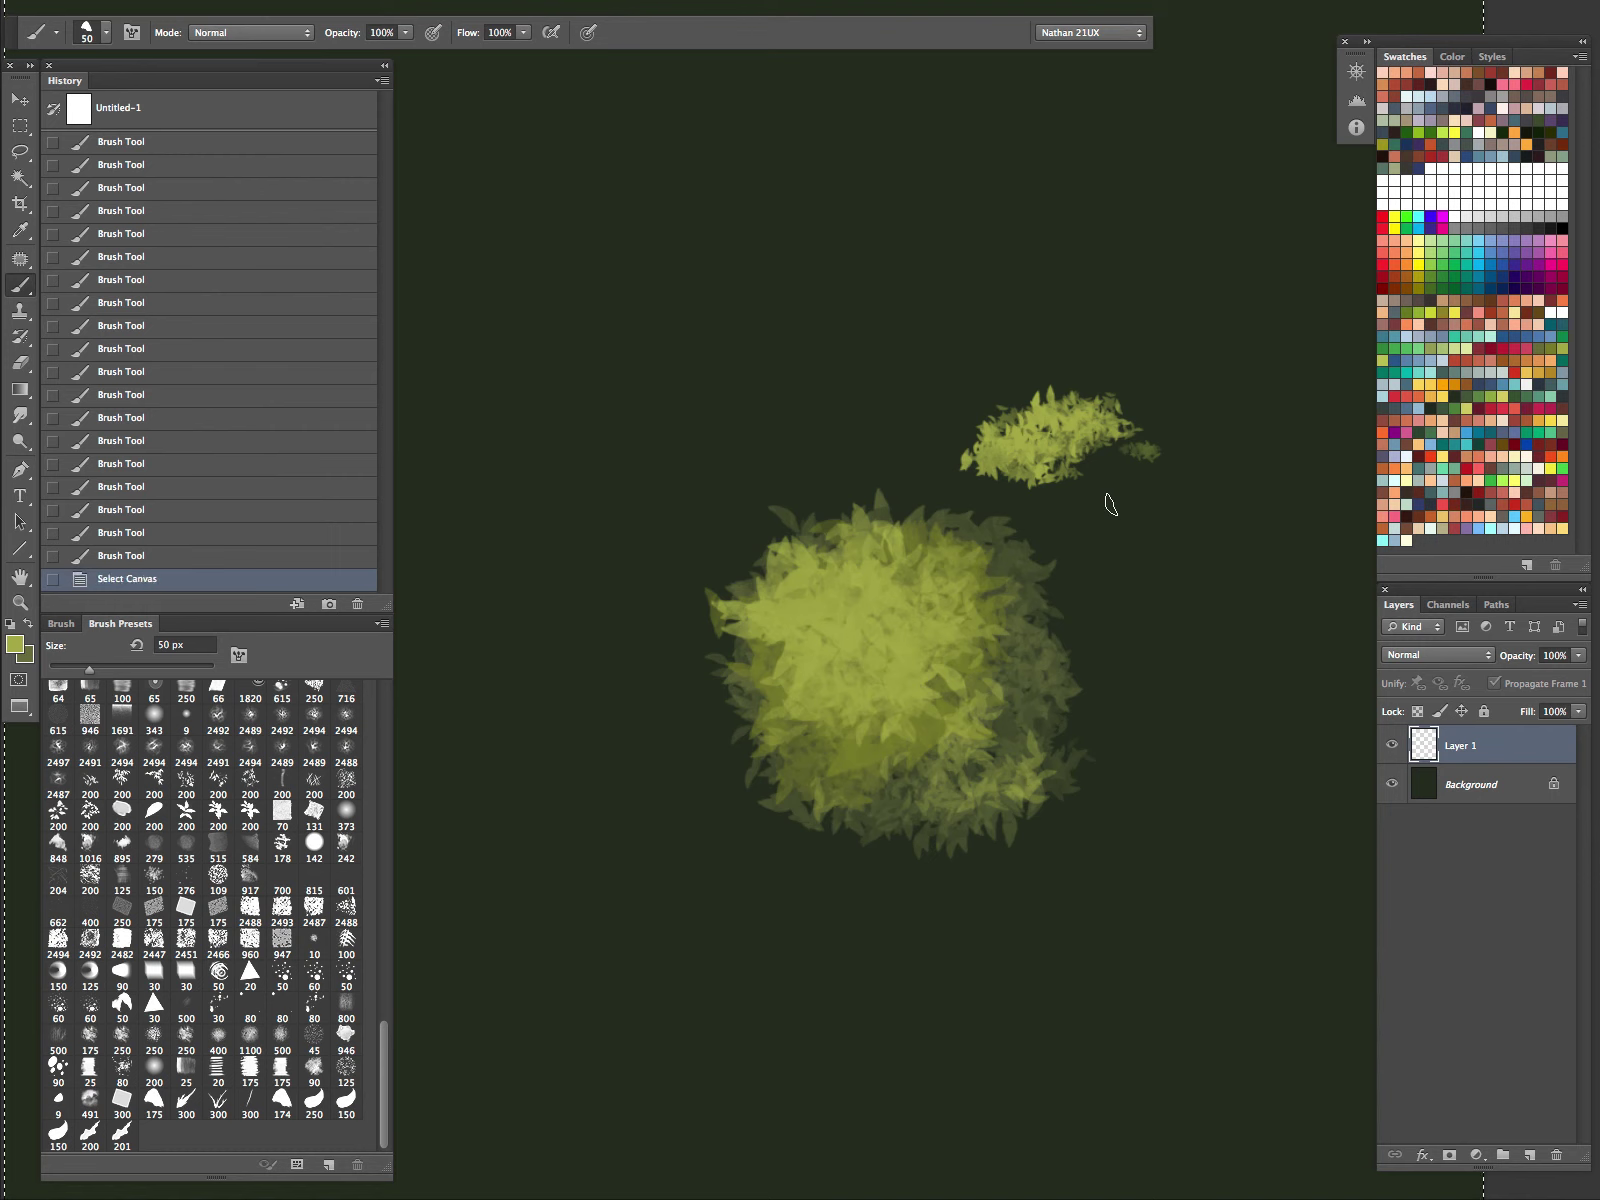
key(Delete)
key(ctrl+d)
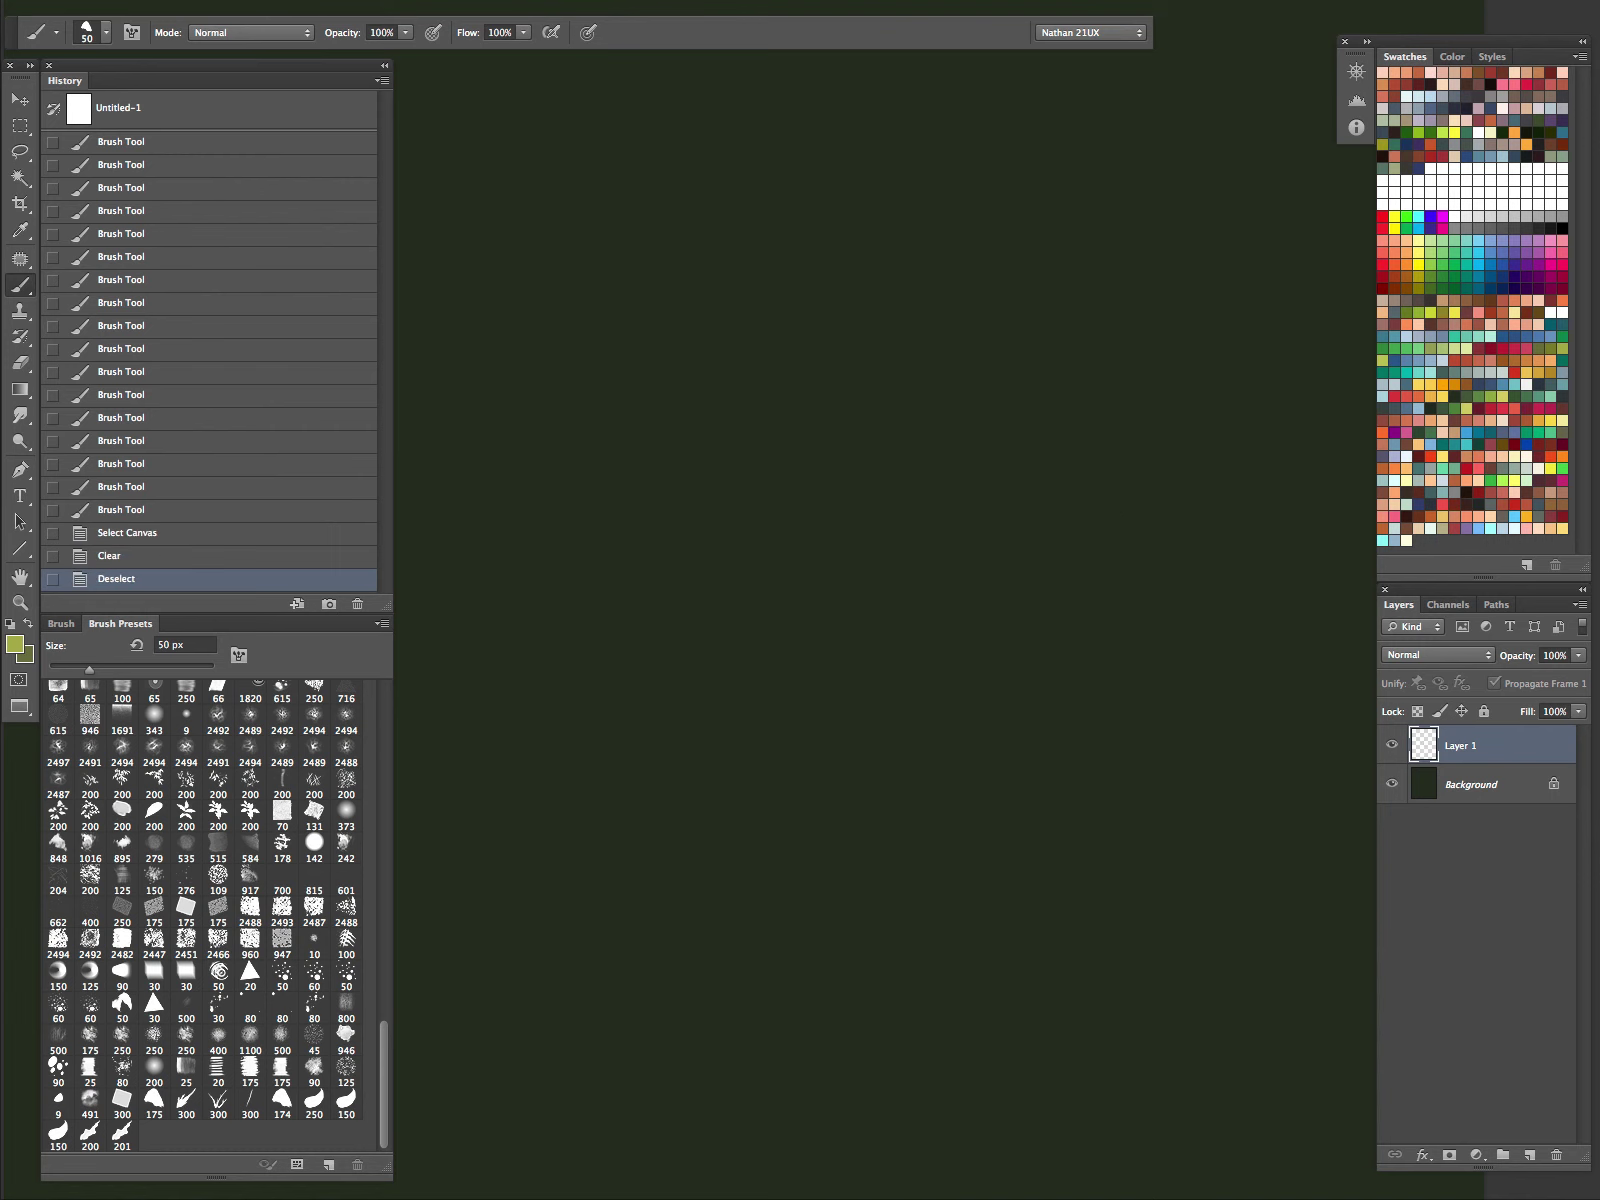
Step: Choose the 250 px curved leaf brush and paint a textured yellow-green foliage mass in the canvas centre
click(314, 1102)
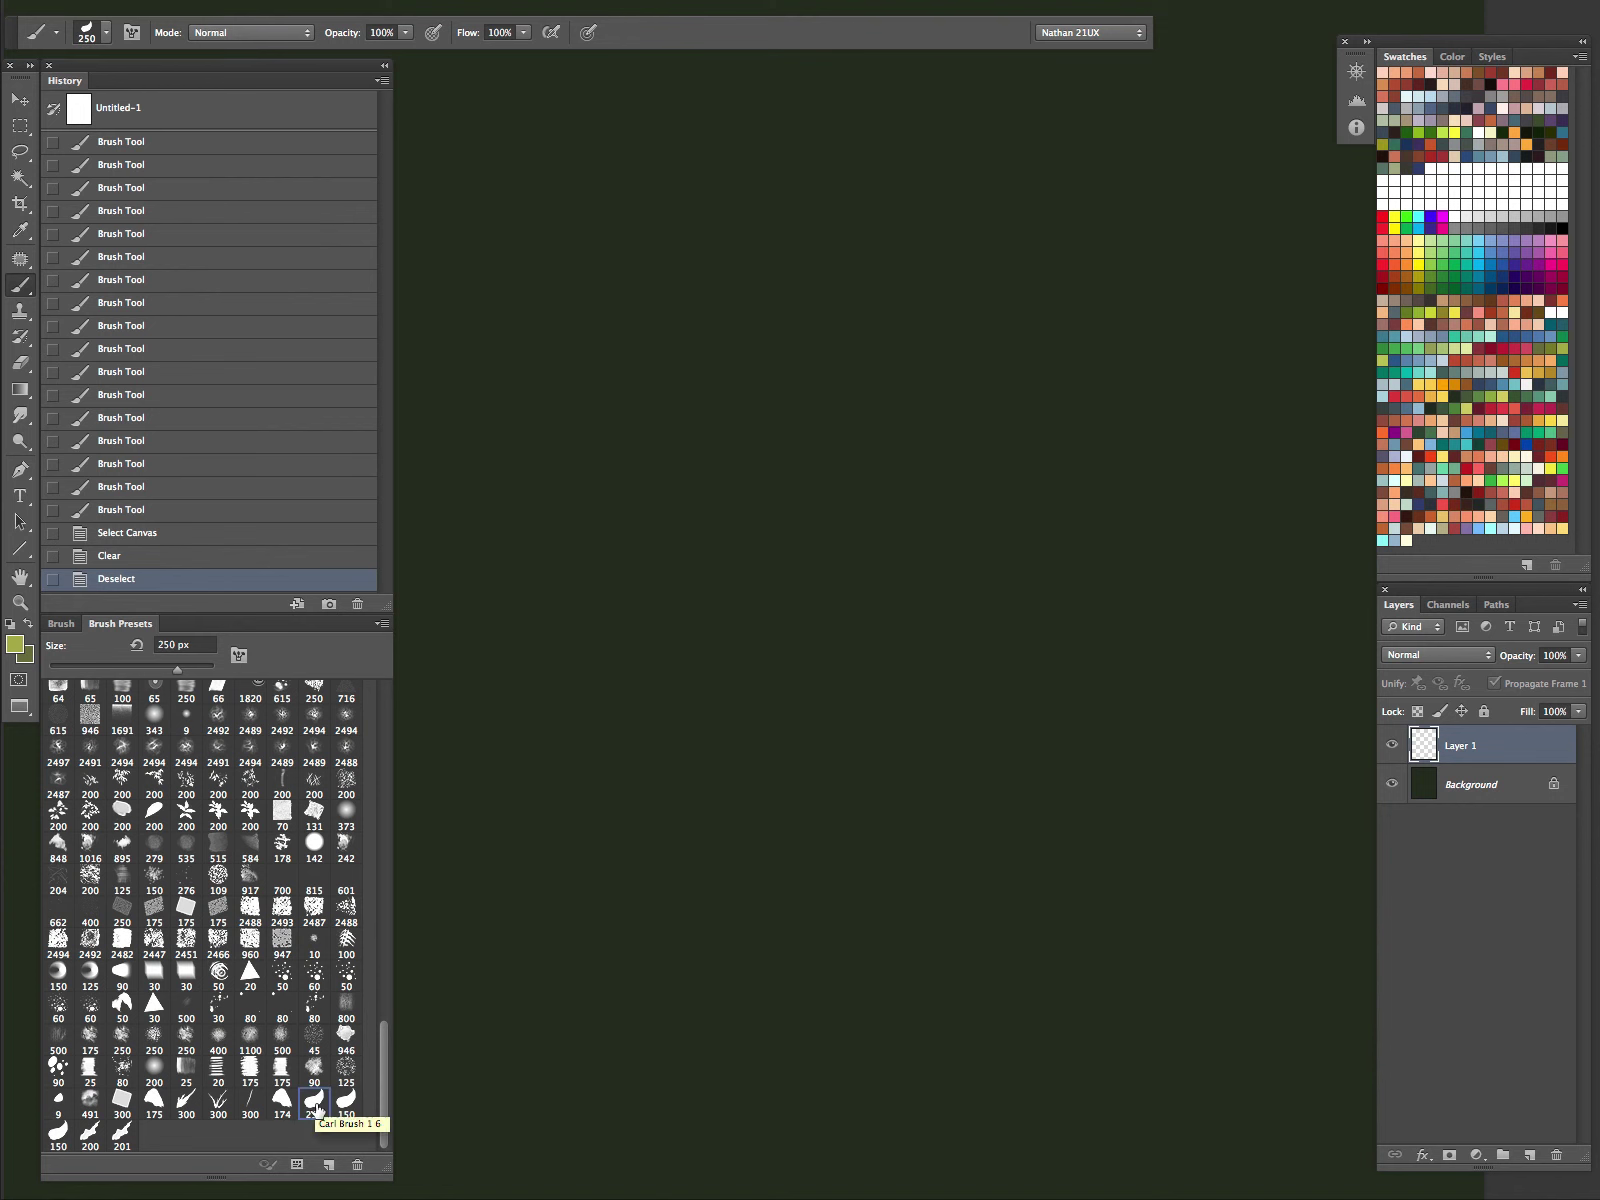
drag(815, 686, 850, 645)
drag(880, 720, 910, 690)
mouse_move(928, 682)
mouse_down()
mouse_move(934, 628)
mouse_move(1000, 650)
mouse_up()
drag(1000, 625, 985, 600)
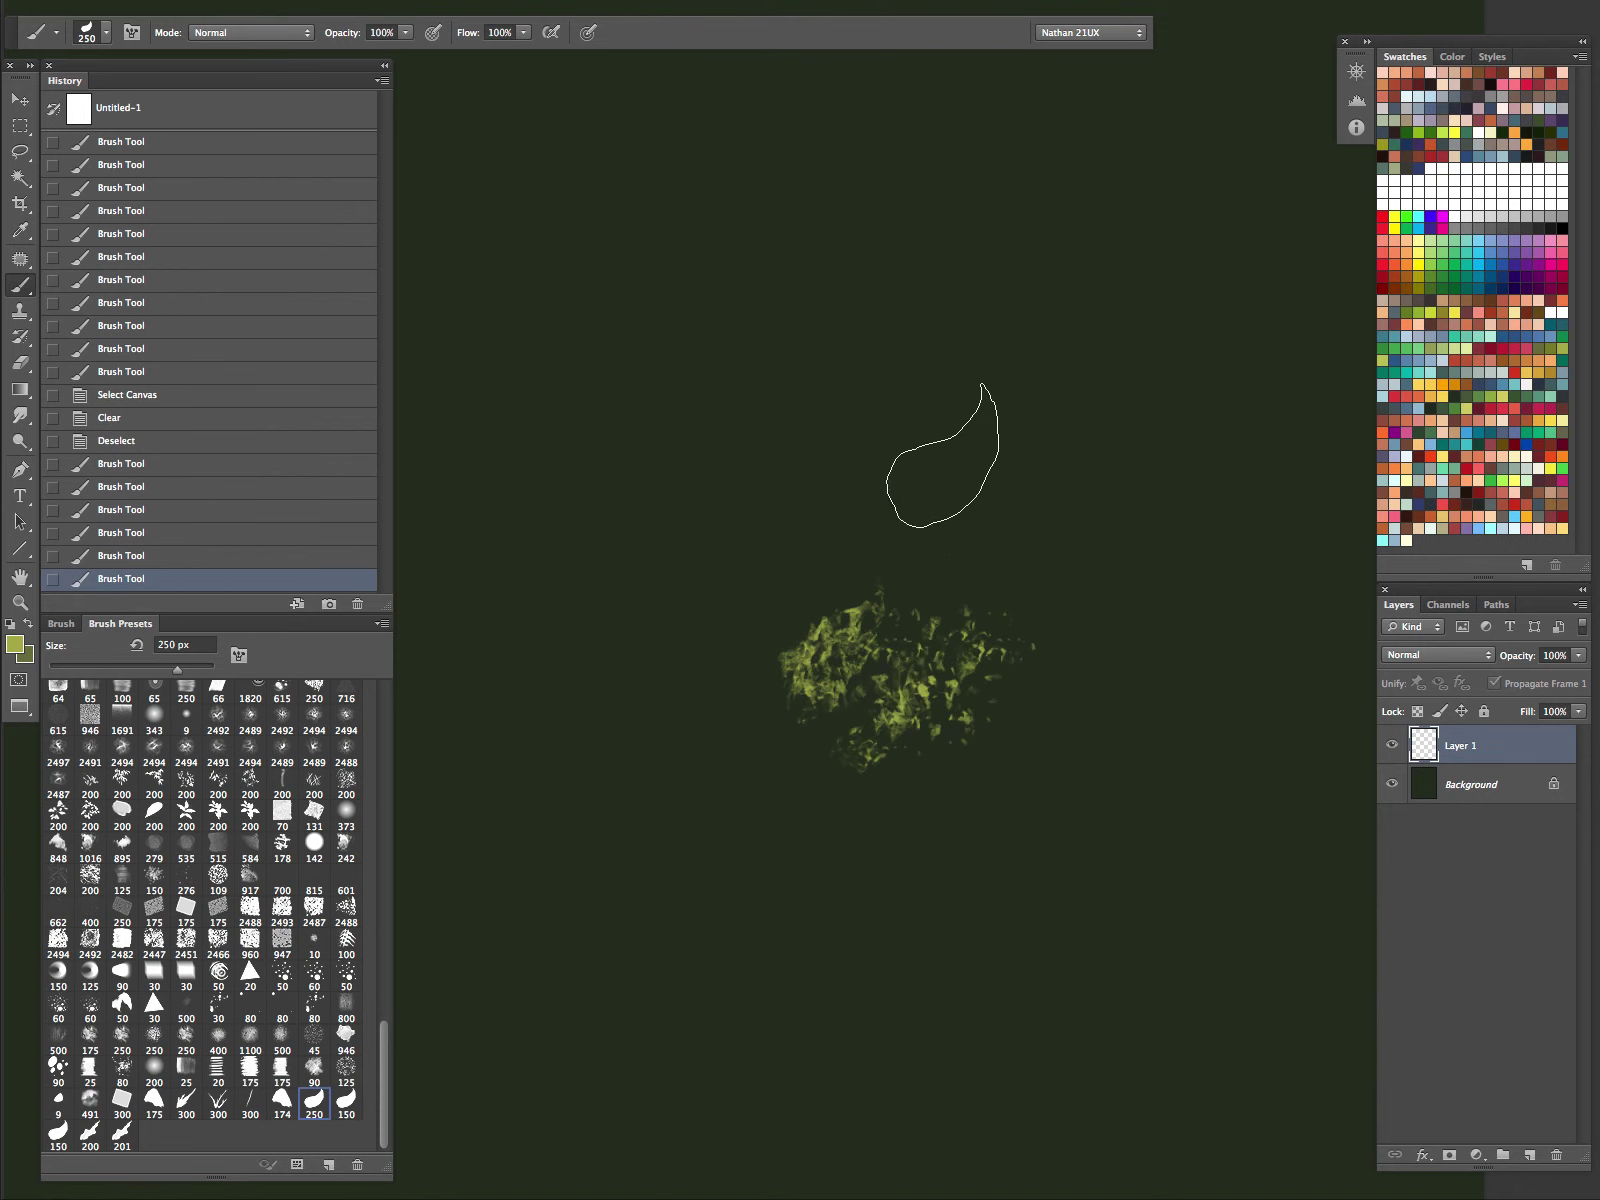
mouse_move(942, 455)
mouse_down()
mouse_move(764, 518)
mouse_move(753, 618)
mouse_move(957, 648)
mouse_up()
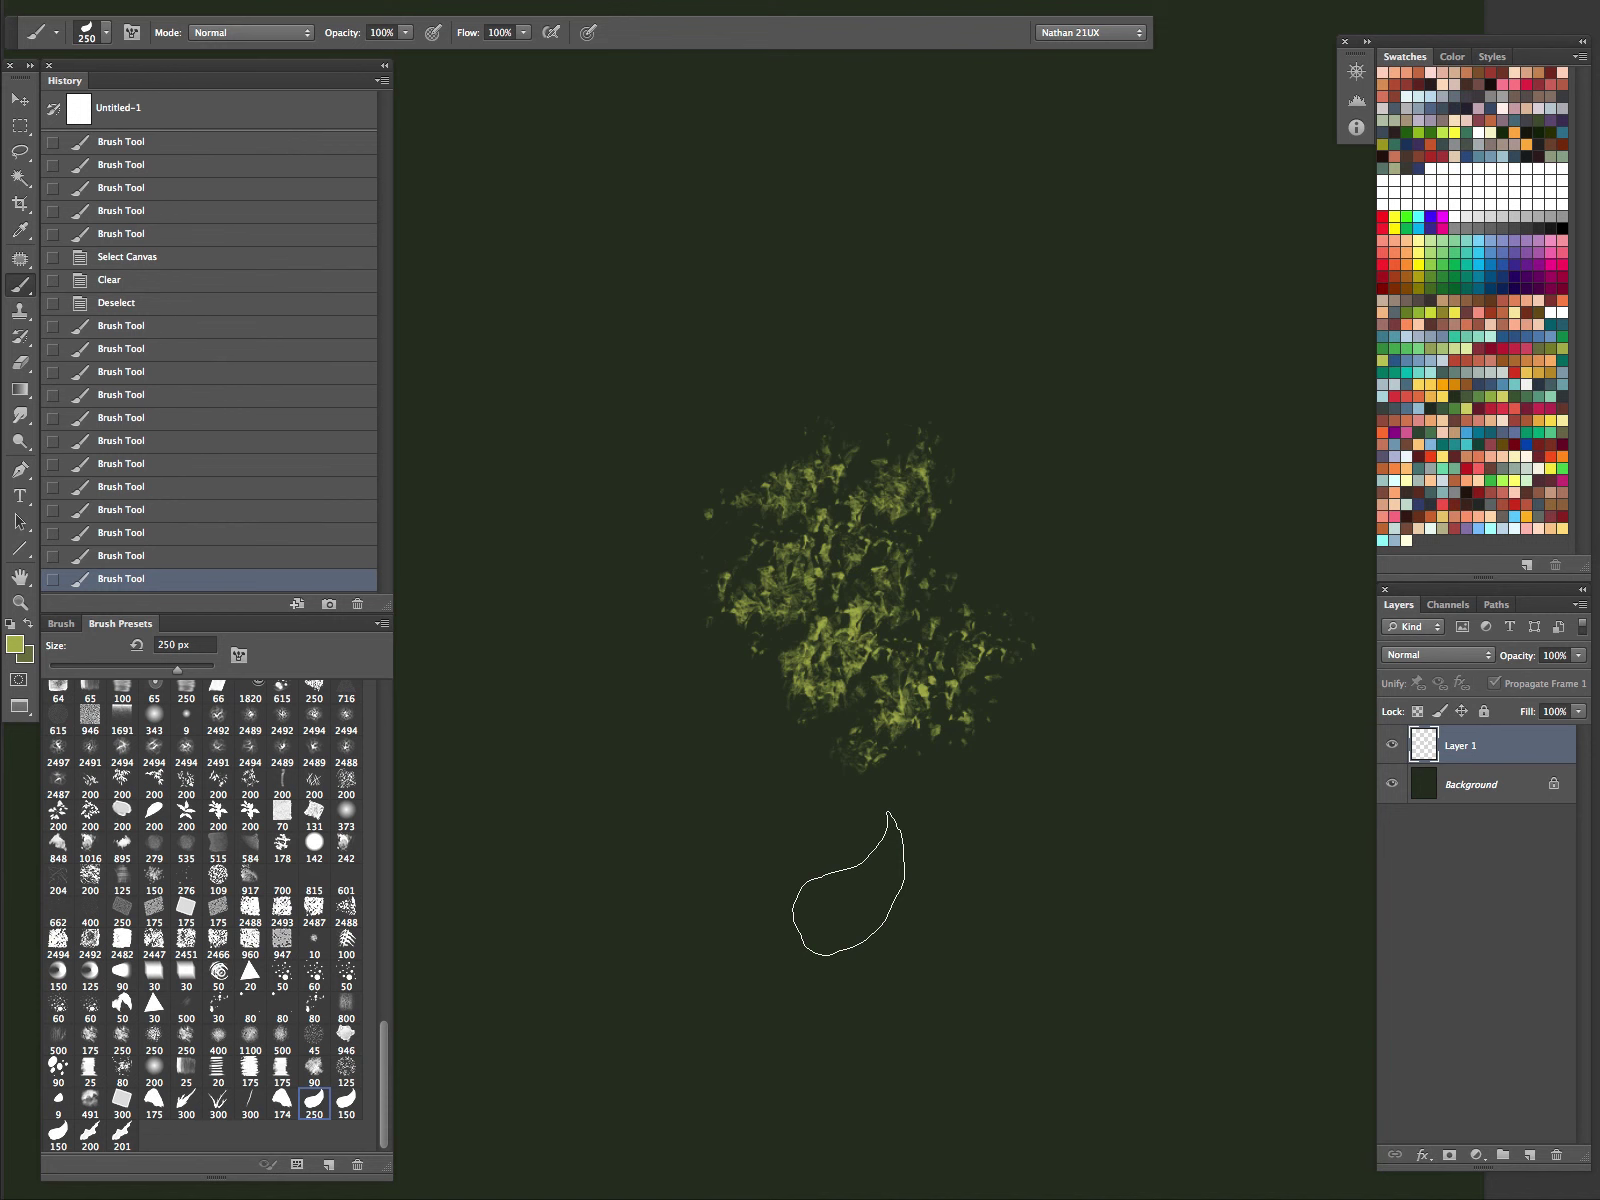
drag(950, 567, 1036, 630)
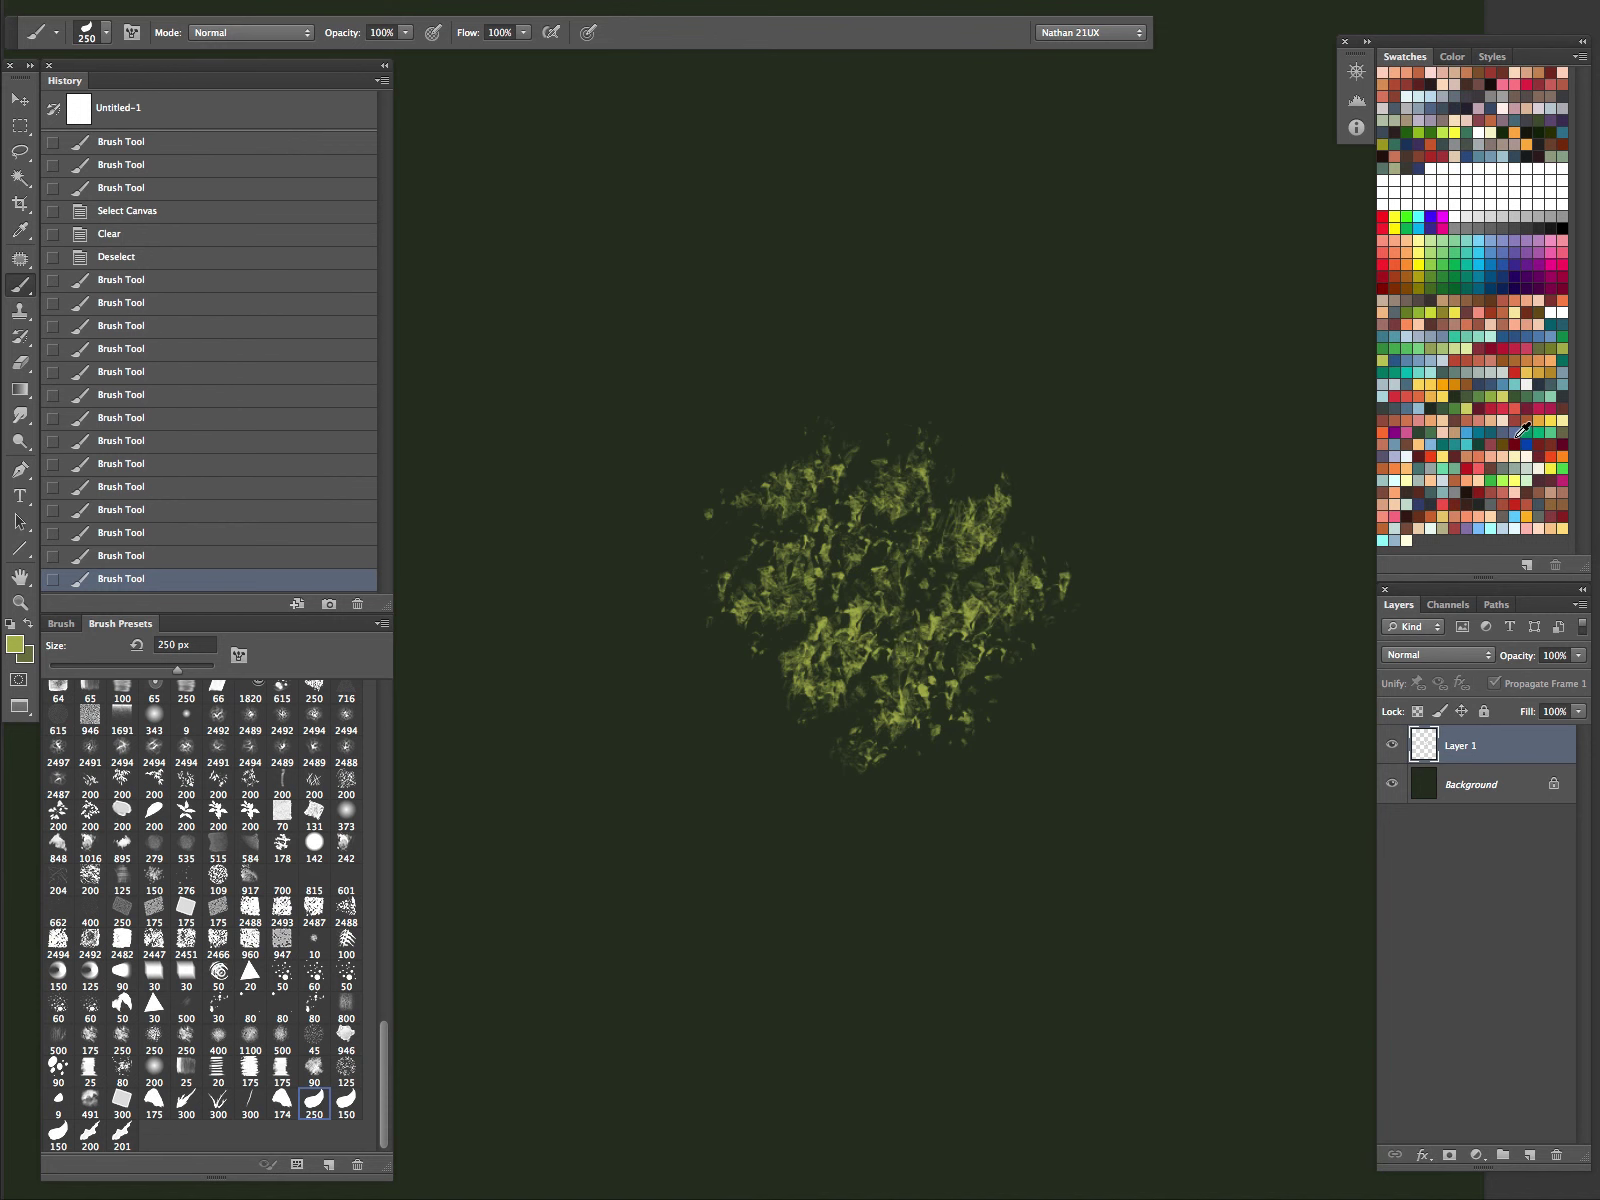
Step: Clear the yellow-green foliage mass from Layer 1 and deselect the canvas
key(ctrl+a)
key(Delete)
key(ctrl+d)
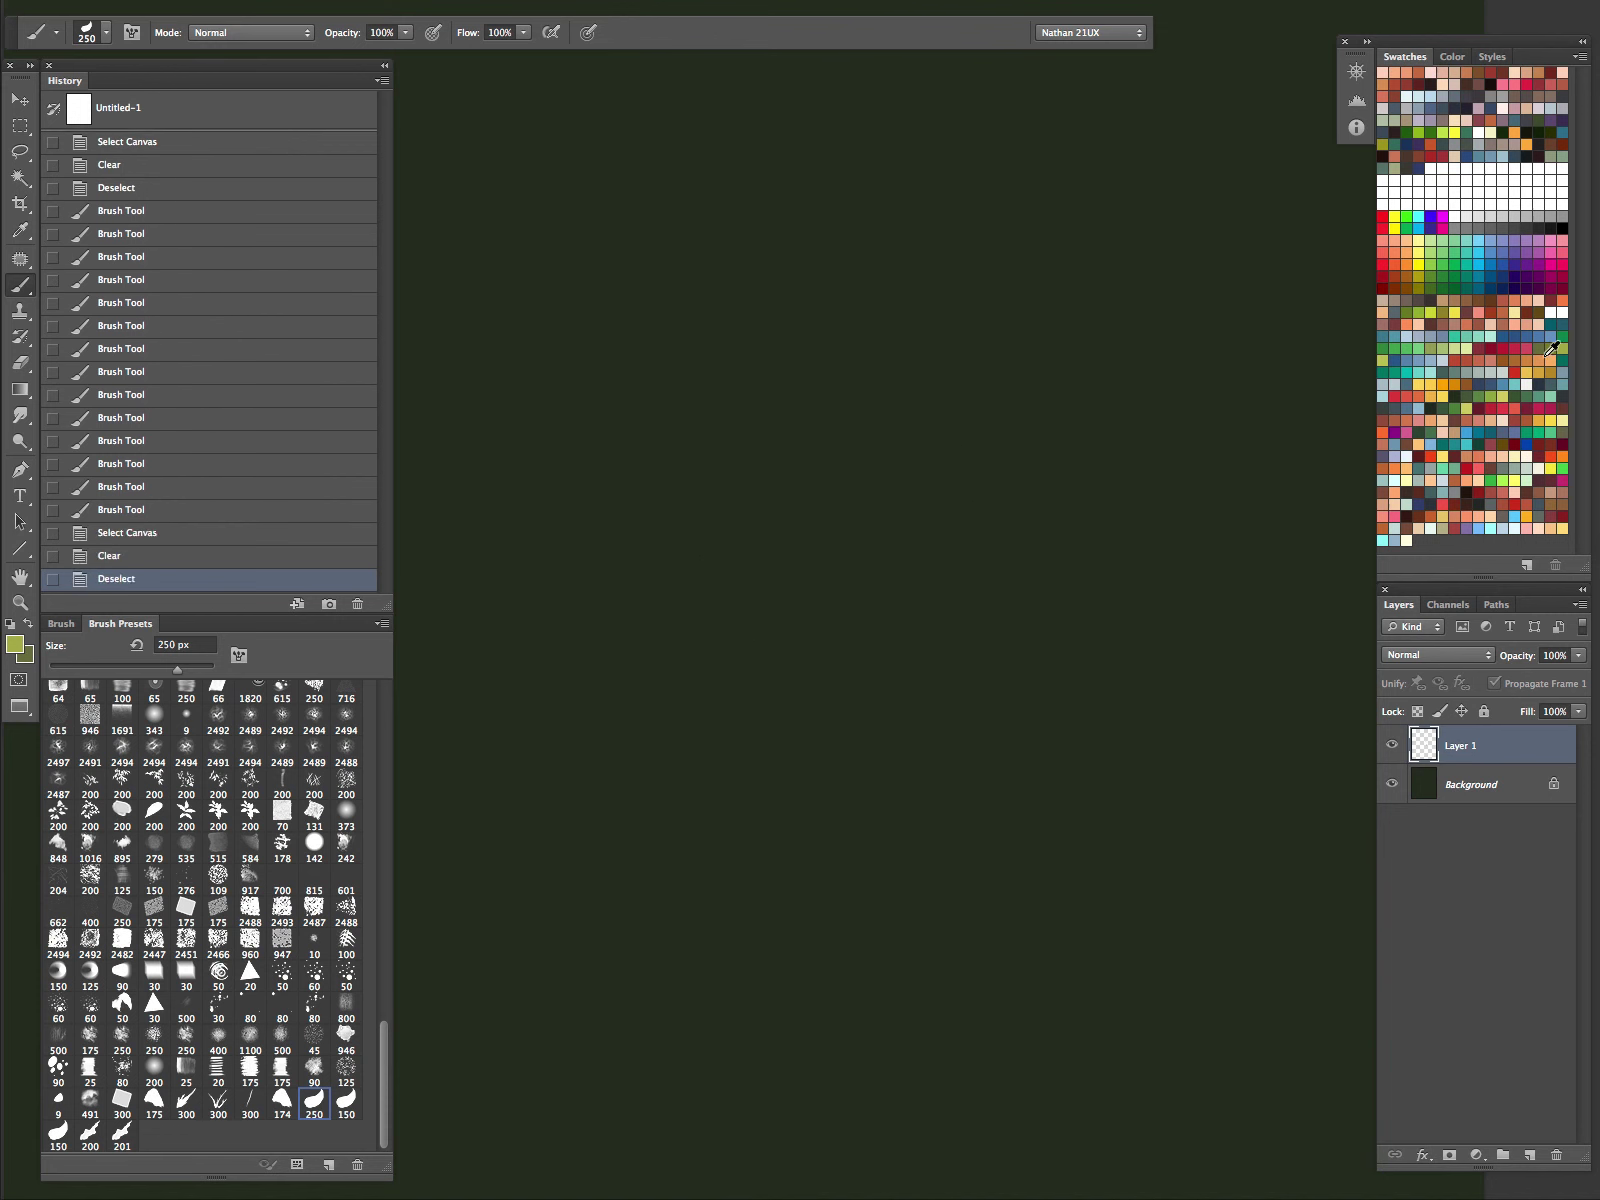
Step: Pick a muted olive swatch and paint a broad base of foliage across the canvas centre at 250 px
click(1552, 350)
mouse_move(885, 690)
mouse_down()
mouse_move(887, 603)
mouse_move(1005, 605)
mouse_move(870, 718)
mouse_move(857, 470)
mouse_move(957, 500)
mouse_move(1085, 614)
mouse_move(1091, 646)
mouse_up()
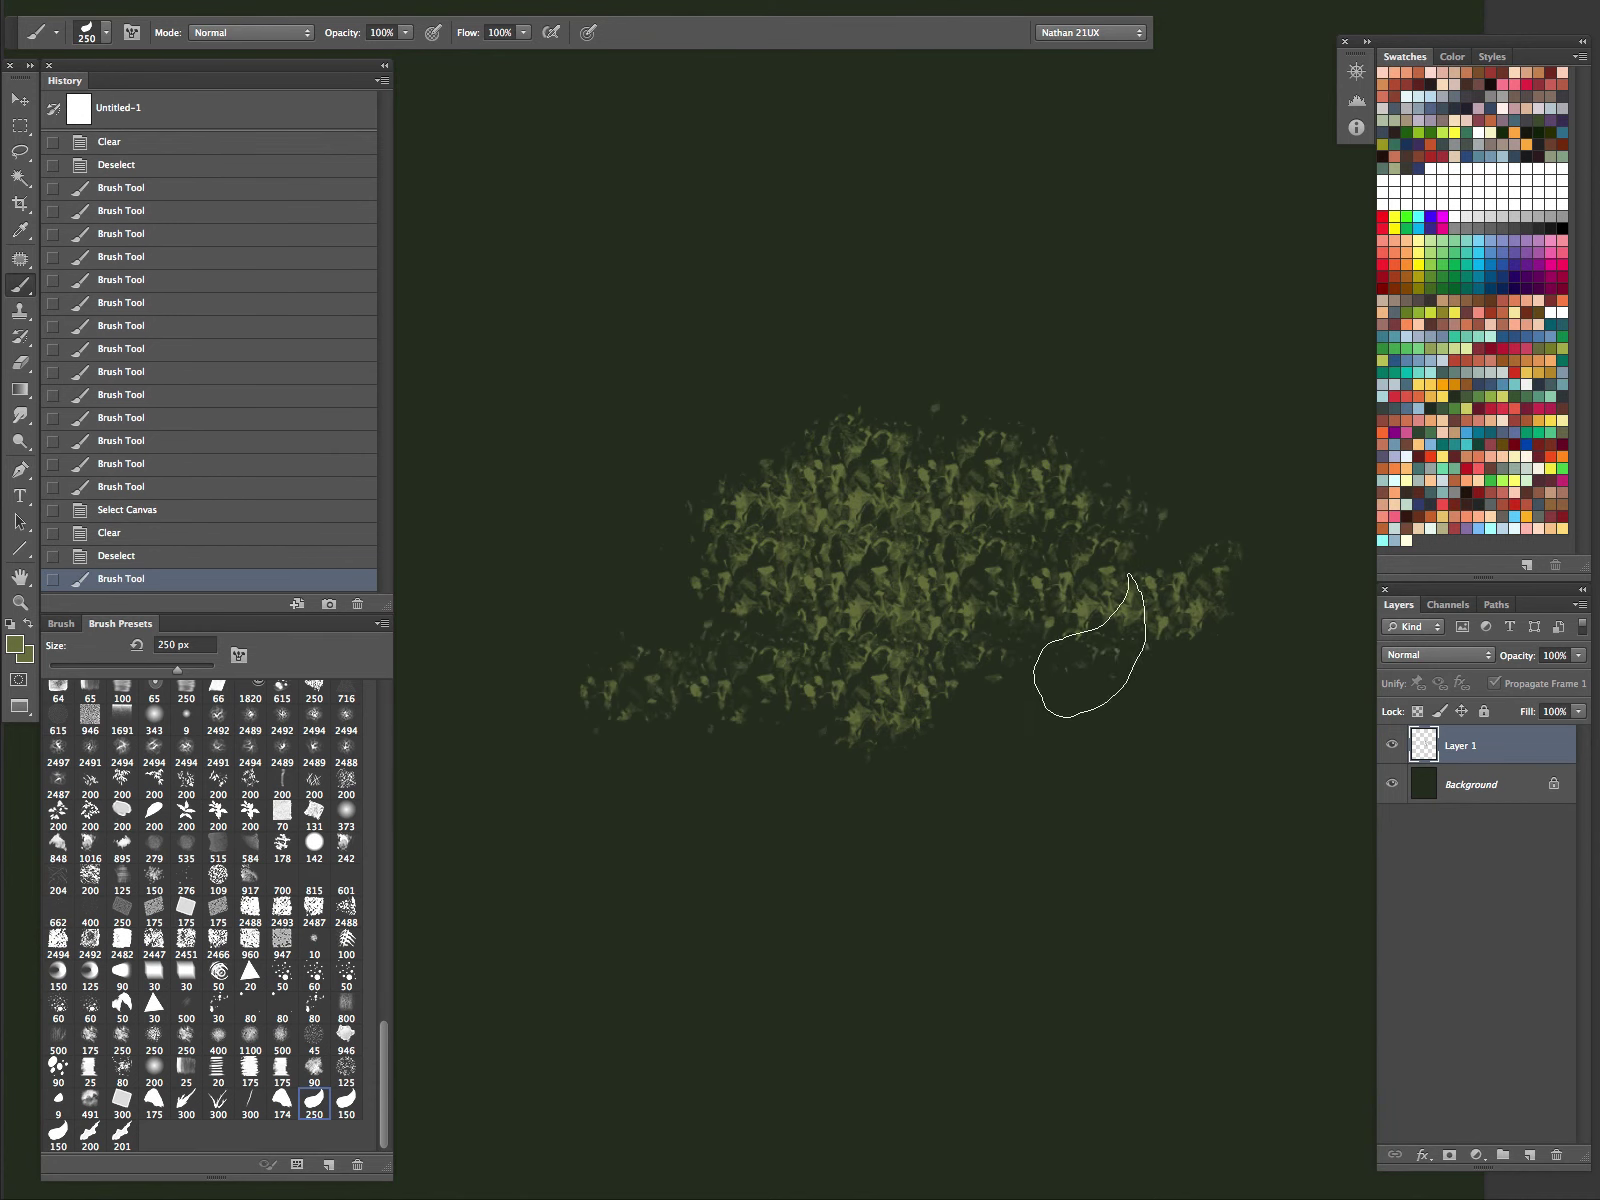
drag(815, 430, 1103, 459)
mouse_move(895, 572)
mouse_down()
mouse_move(1131, 585)
mouse_move(1065, 530)
mouse_move(985, 698)
mouse_up()
Step: Pick a brighter olive swatch, reduce the brush to 175 px and paint over the centre and lower left of the foliage
click(1550, 351)
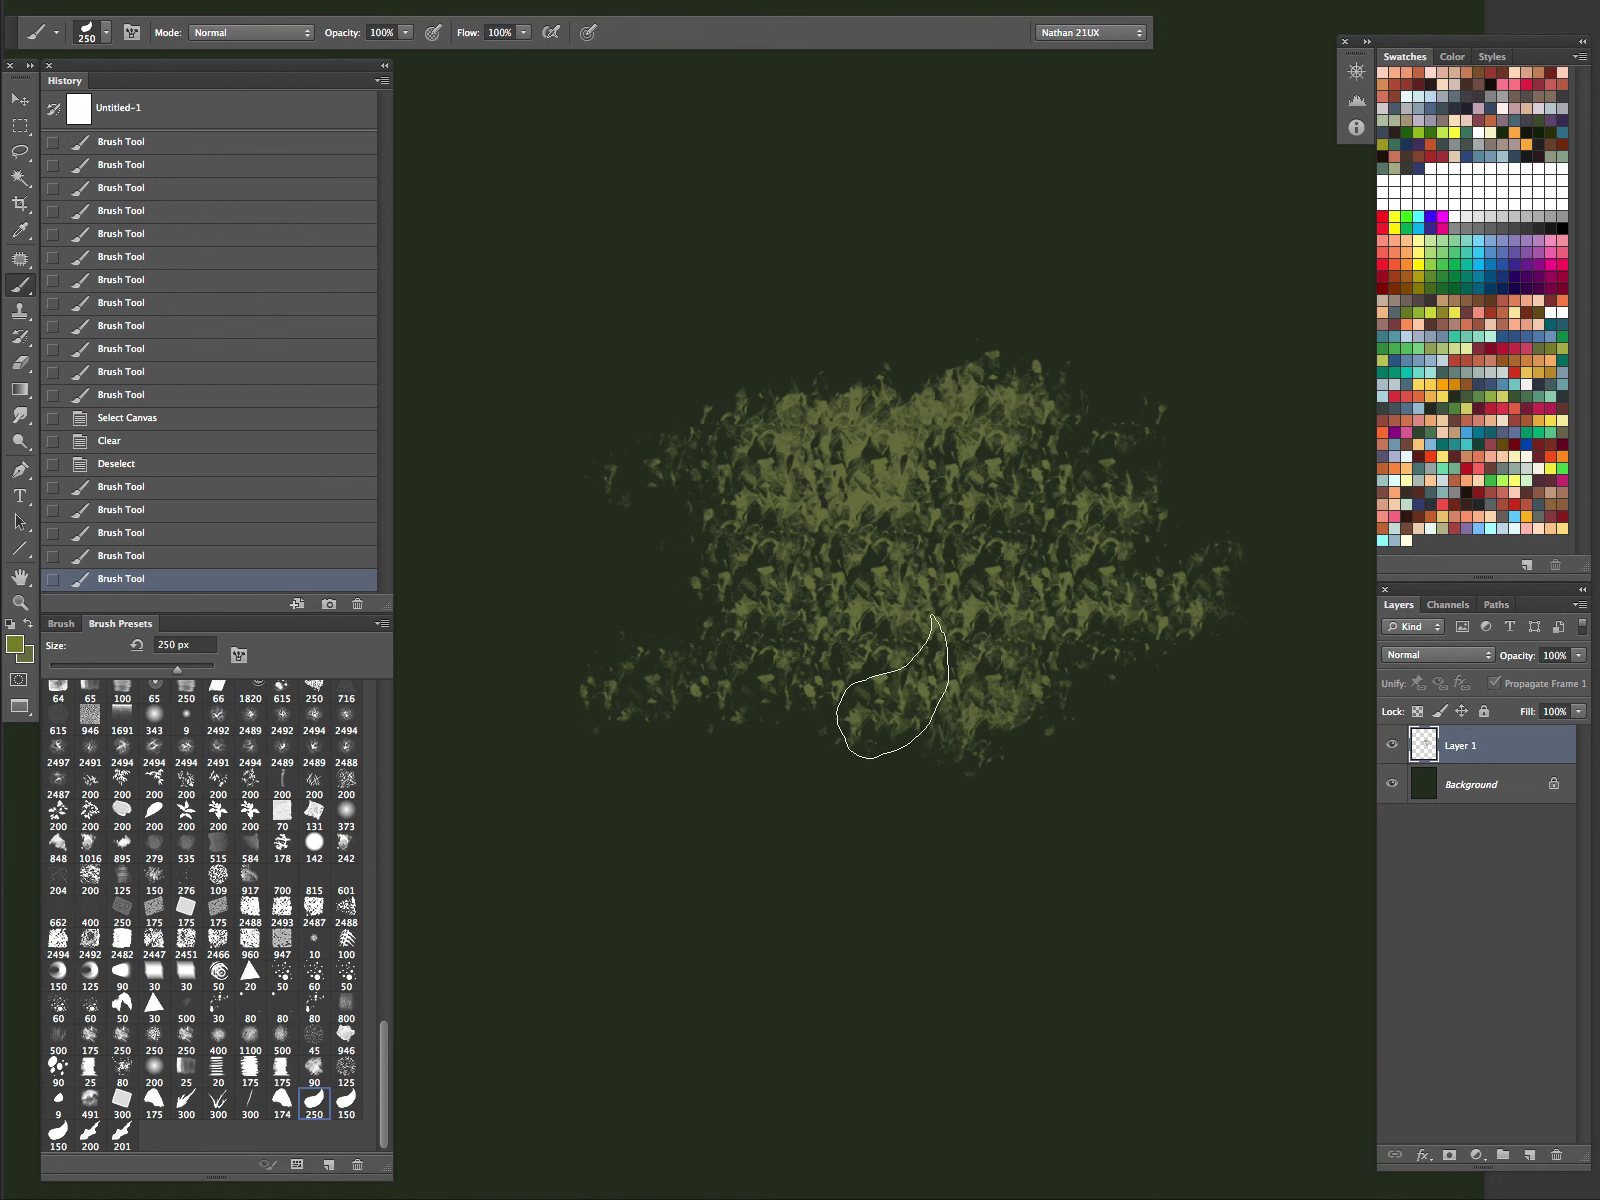
key(bracketleft)
key(bracketleft)
mouse_move(764, 478)
mouse_down()
mouse_move(808, 486)
mouse_move(906, 438)
mouse_move(732, 571)
mouse_move(911, 589)
mouse_move(946, 482)
mouse_move(625, 680)
mouse_up()
drag(830, 595, 878, 590)
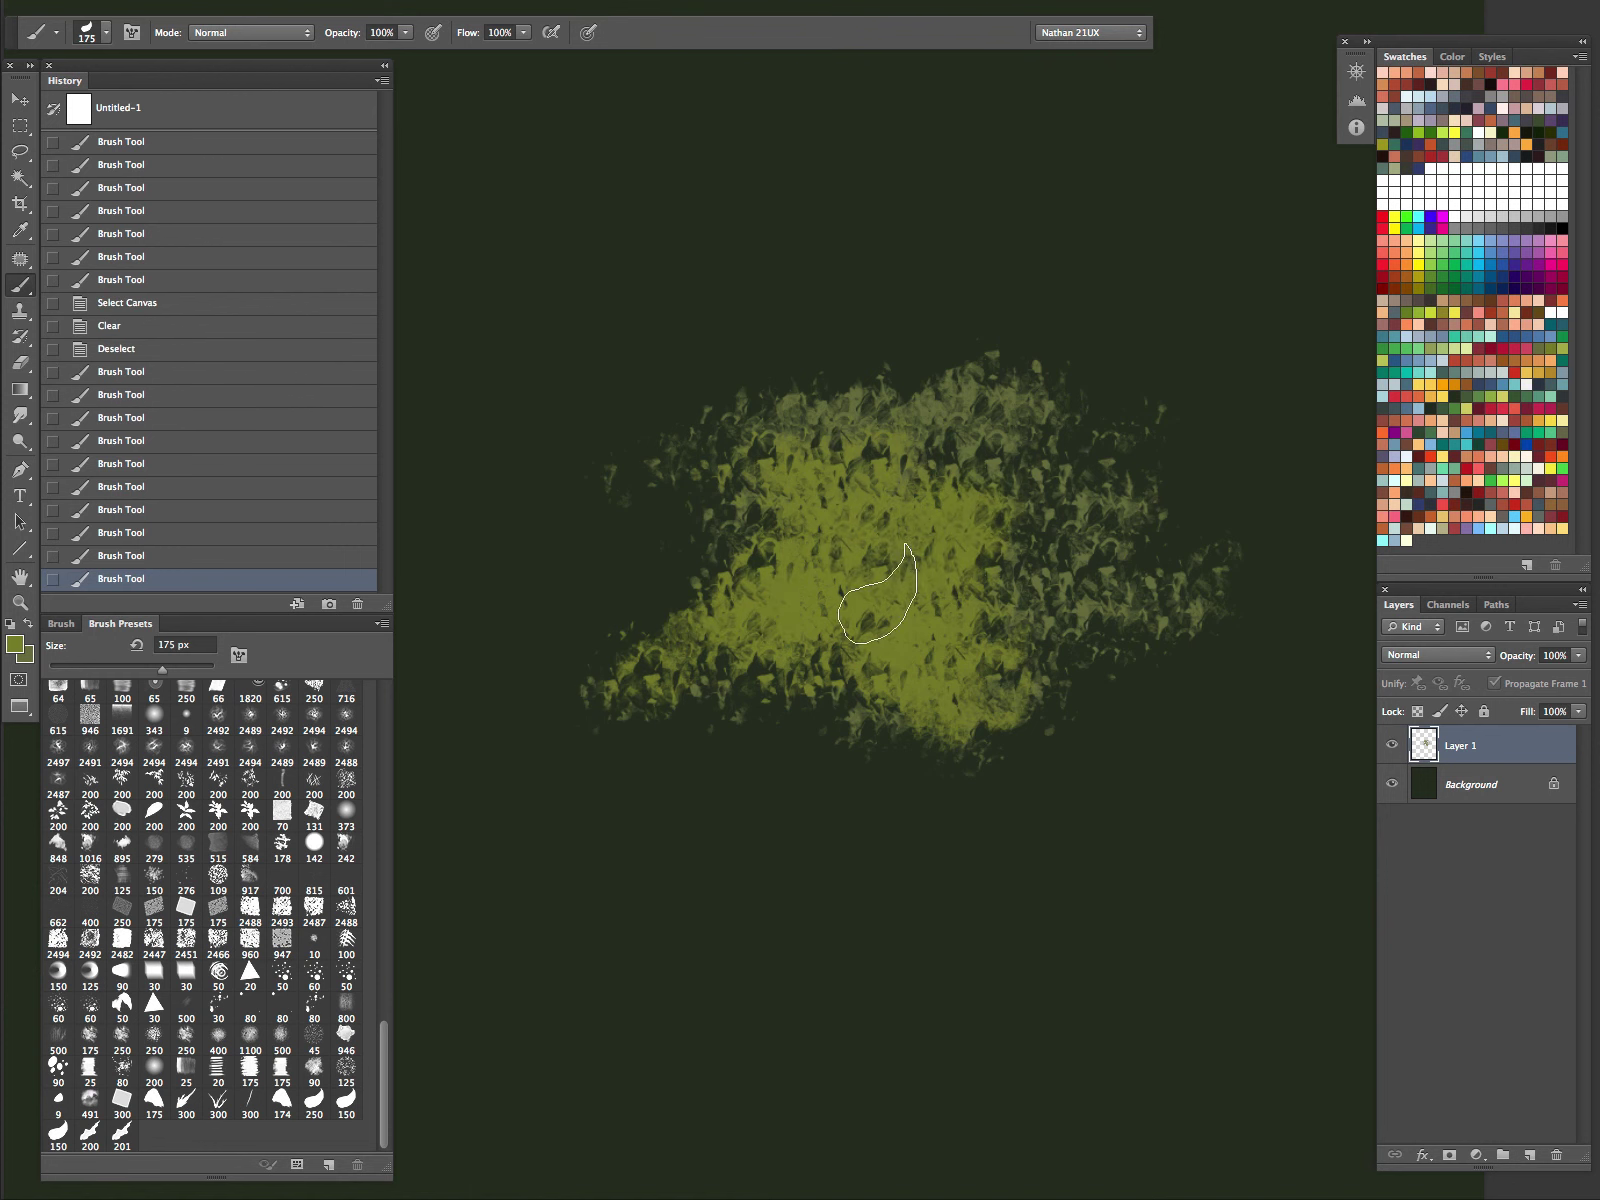
Step: Reduce the brush to 150 px and extend the bright olive foliage across the upper part of the mass
key(bracketleft)
key(bracketleft)
mouse_move(768, 465)
mouse_down()
mouse_move(727, 620)
mouse_move(843, 426)
mouse_move(876, 590)
mouse_up()
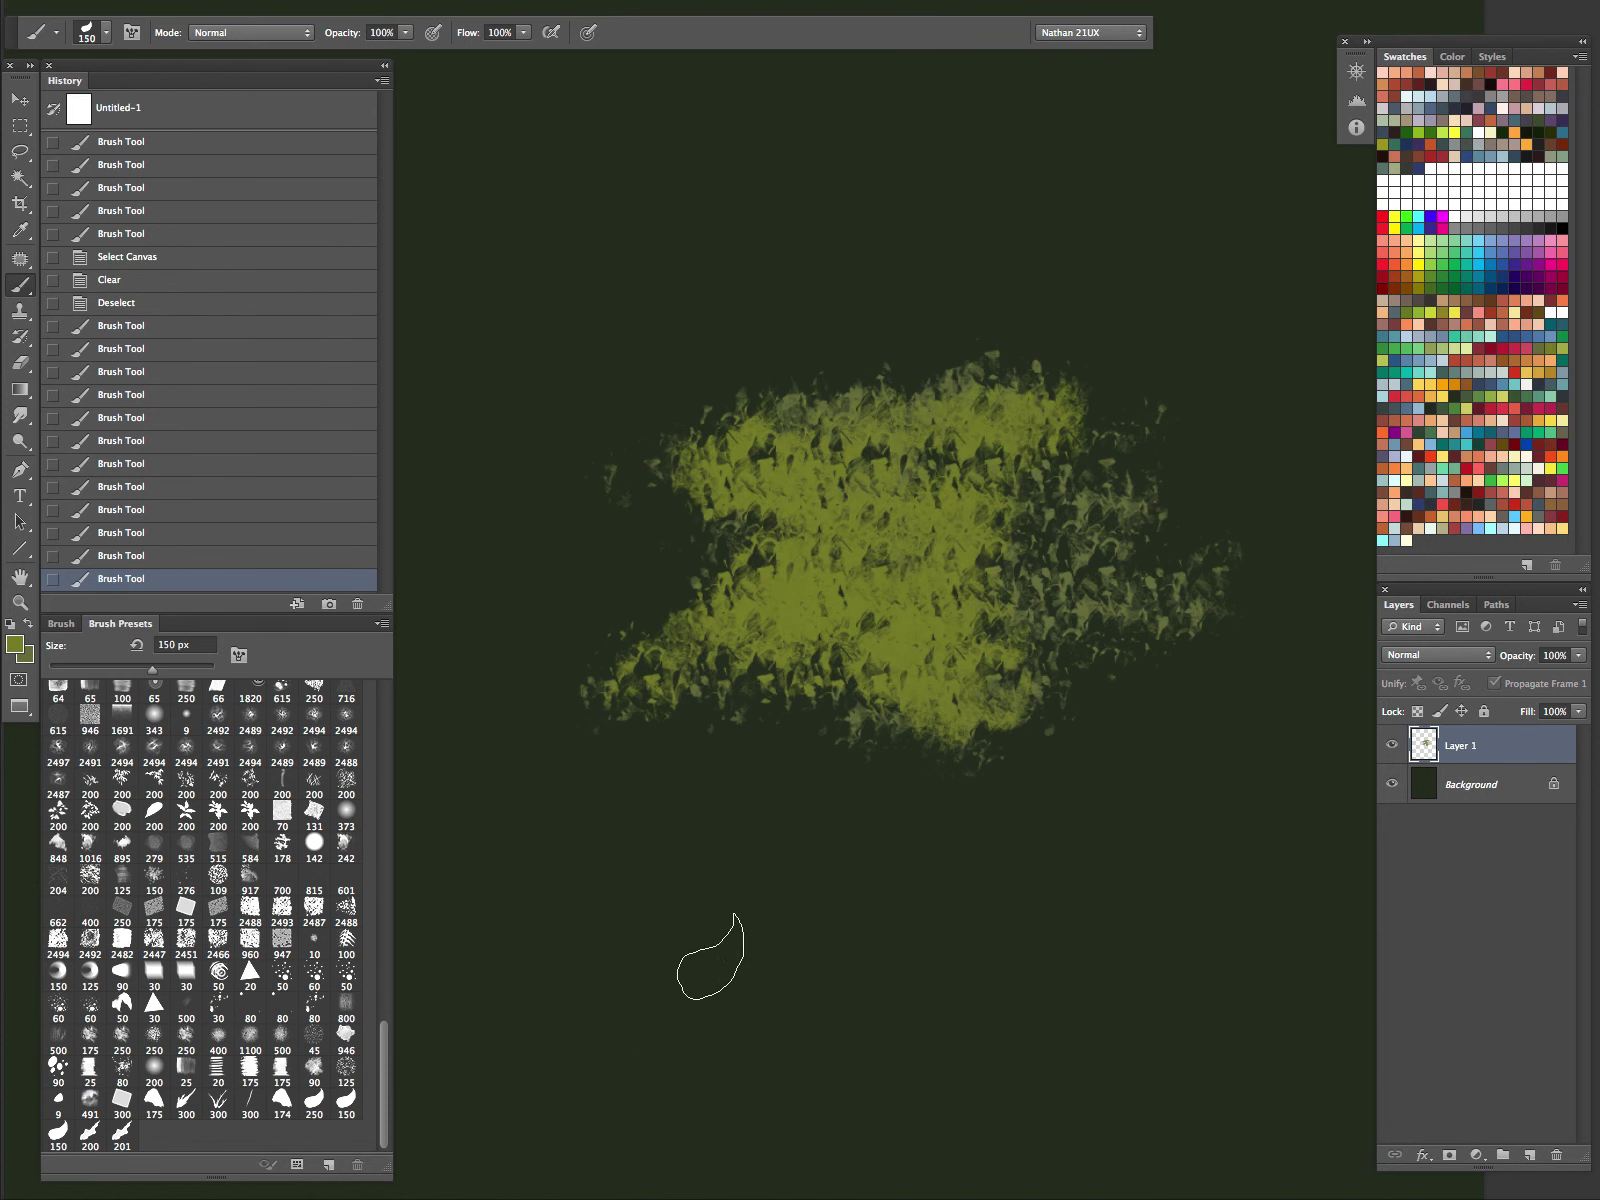
Step: Paint separate foliage sweeps below the large mass at 150 px, adding light yellow-green strokes on their right side
drag(620, 1043, 820, 908)
mouse_move(875, 938)
mouse_down()
mouse_move(1067, 938)
mouse_move(1156, 541)
mouse_up()
click(1064, 942)
key(space)
key(bracketright)
mouse_move(958, 633)
mouse_down()
mouse_move(1028, 665)
mouse_move(893, 737)
mouse_move(1023, 754)
mouse_move(1070, 737)
mouse_move(1089, 707)
mouse_move(1170, 760)
mouse_up()
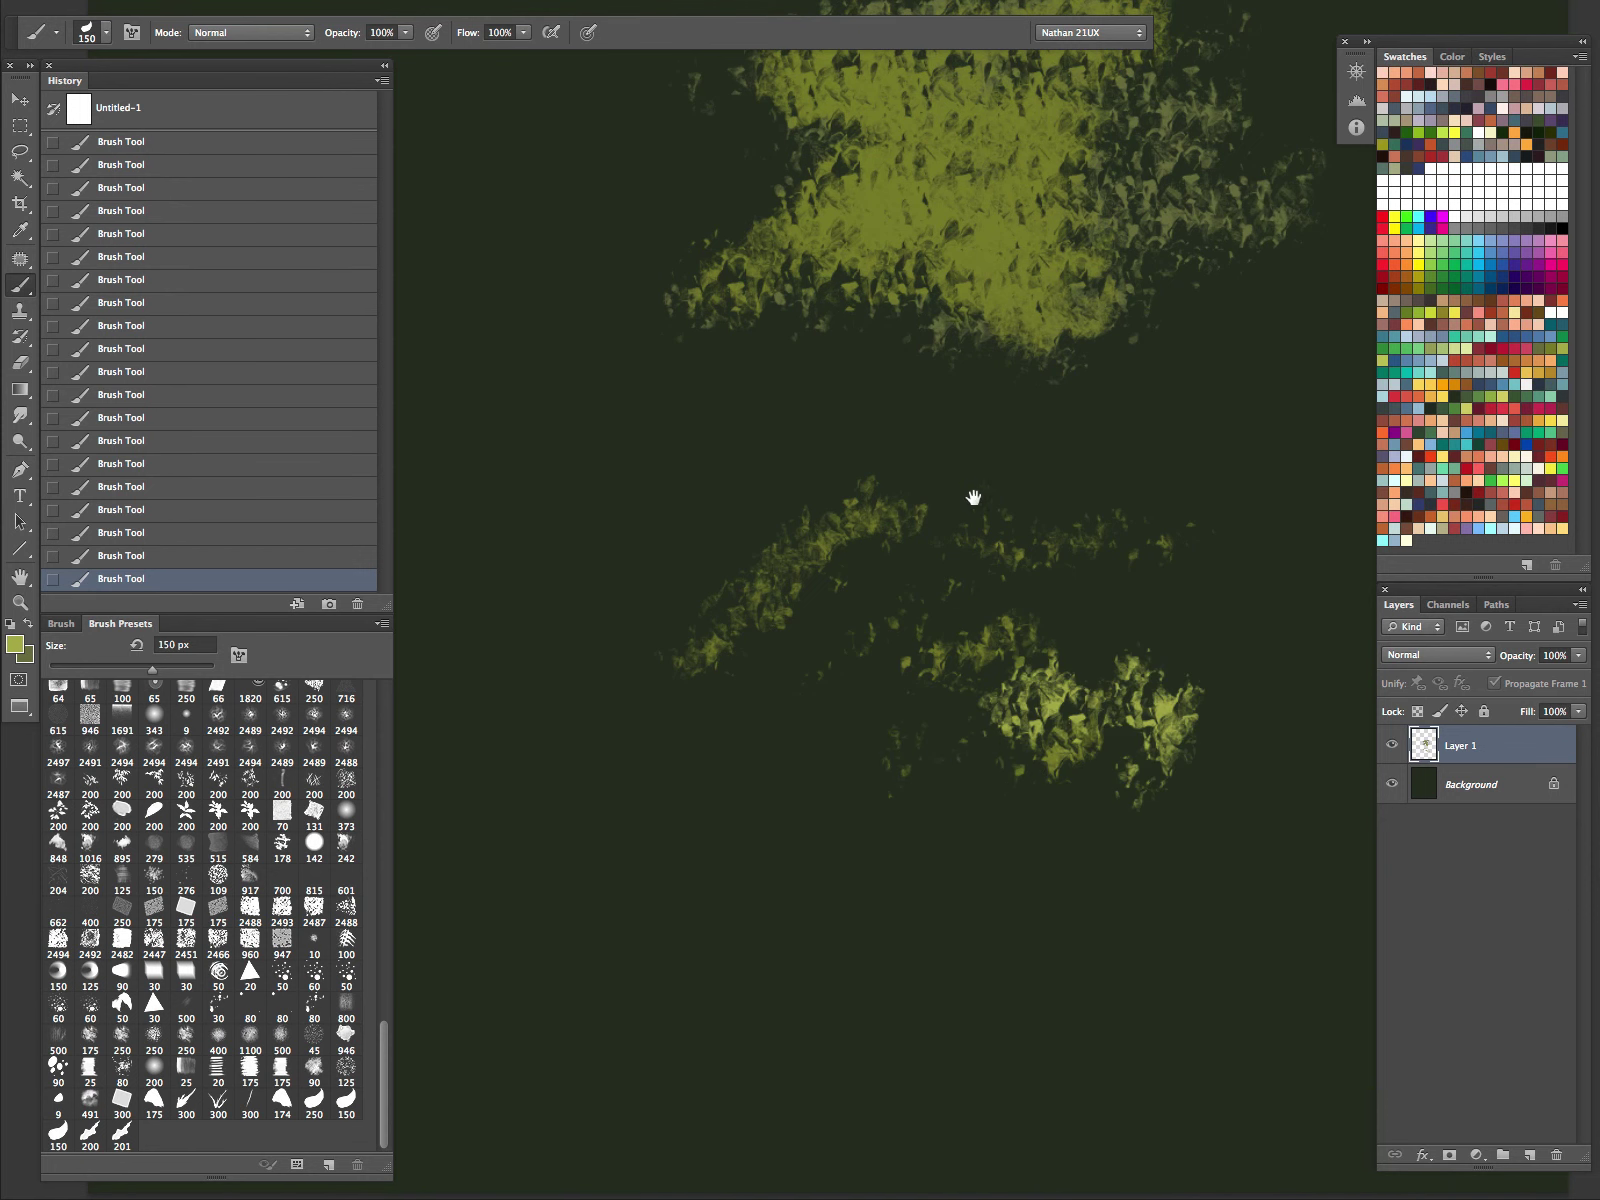
Step: Clear all the layered foliage and separate sweeps from Layer 1 and deselect the canvas
drag(971, 496, 921, 757)
key(ctrl+a)
key(Delete)
key(ctrl+d)
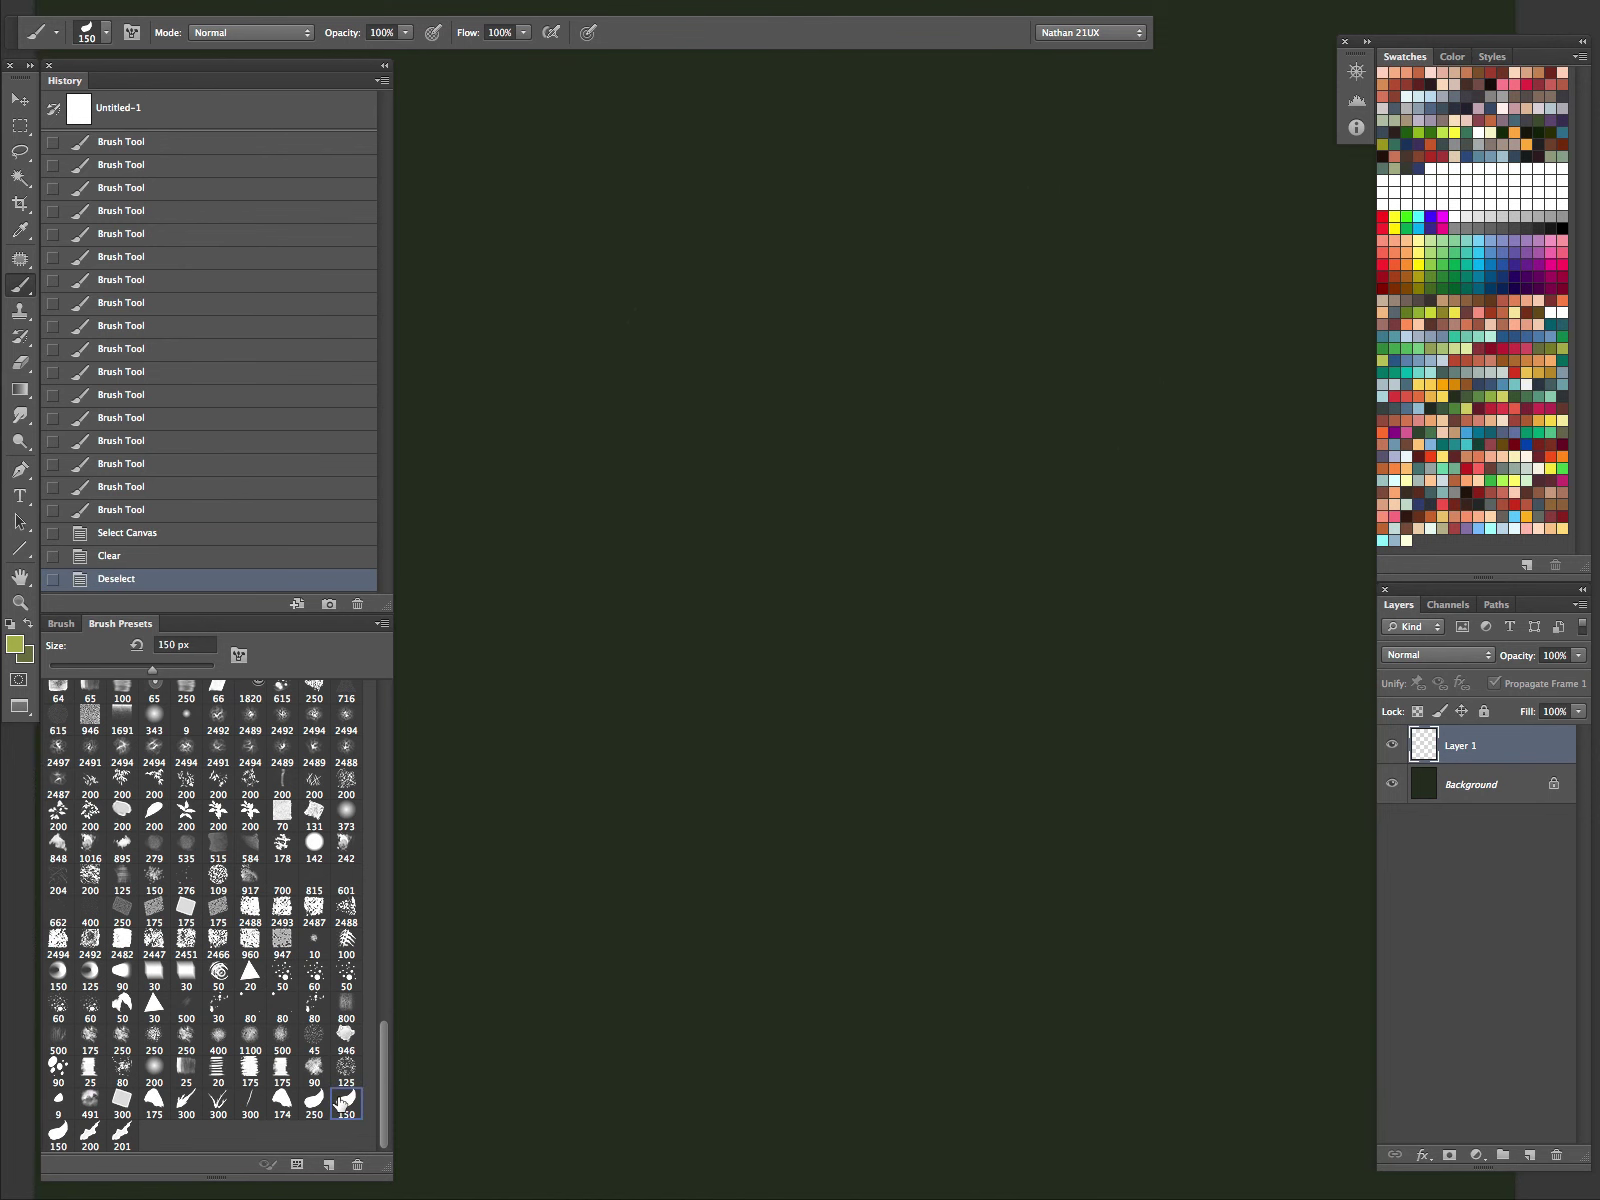
Step: Scatter broken yellow-green leaf texture across the canvas centre with the 150 px curved leaf brush
mouse_move(705, 742)
mouse_down()
mouse_move(805, 640)
mouse_move(890, 640)
mouse_up()
drag(880, 670, 960, 665)
drag(1060, 680, 1025, 736)
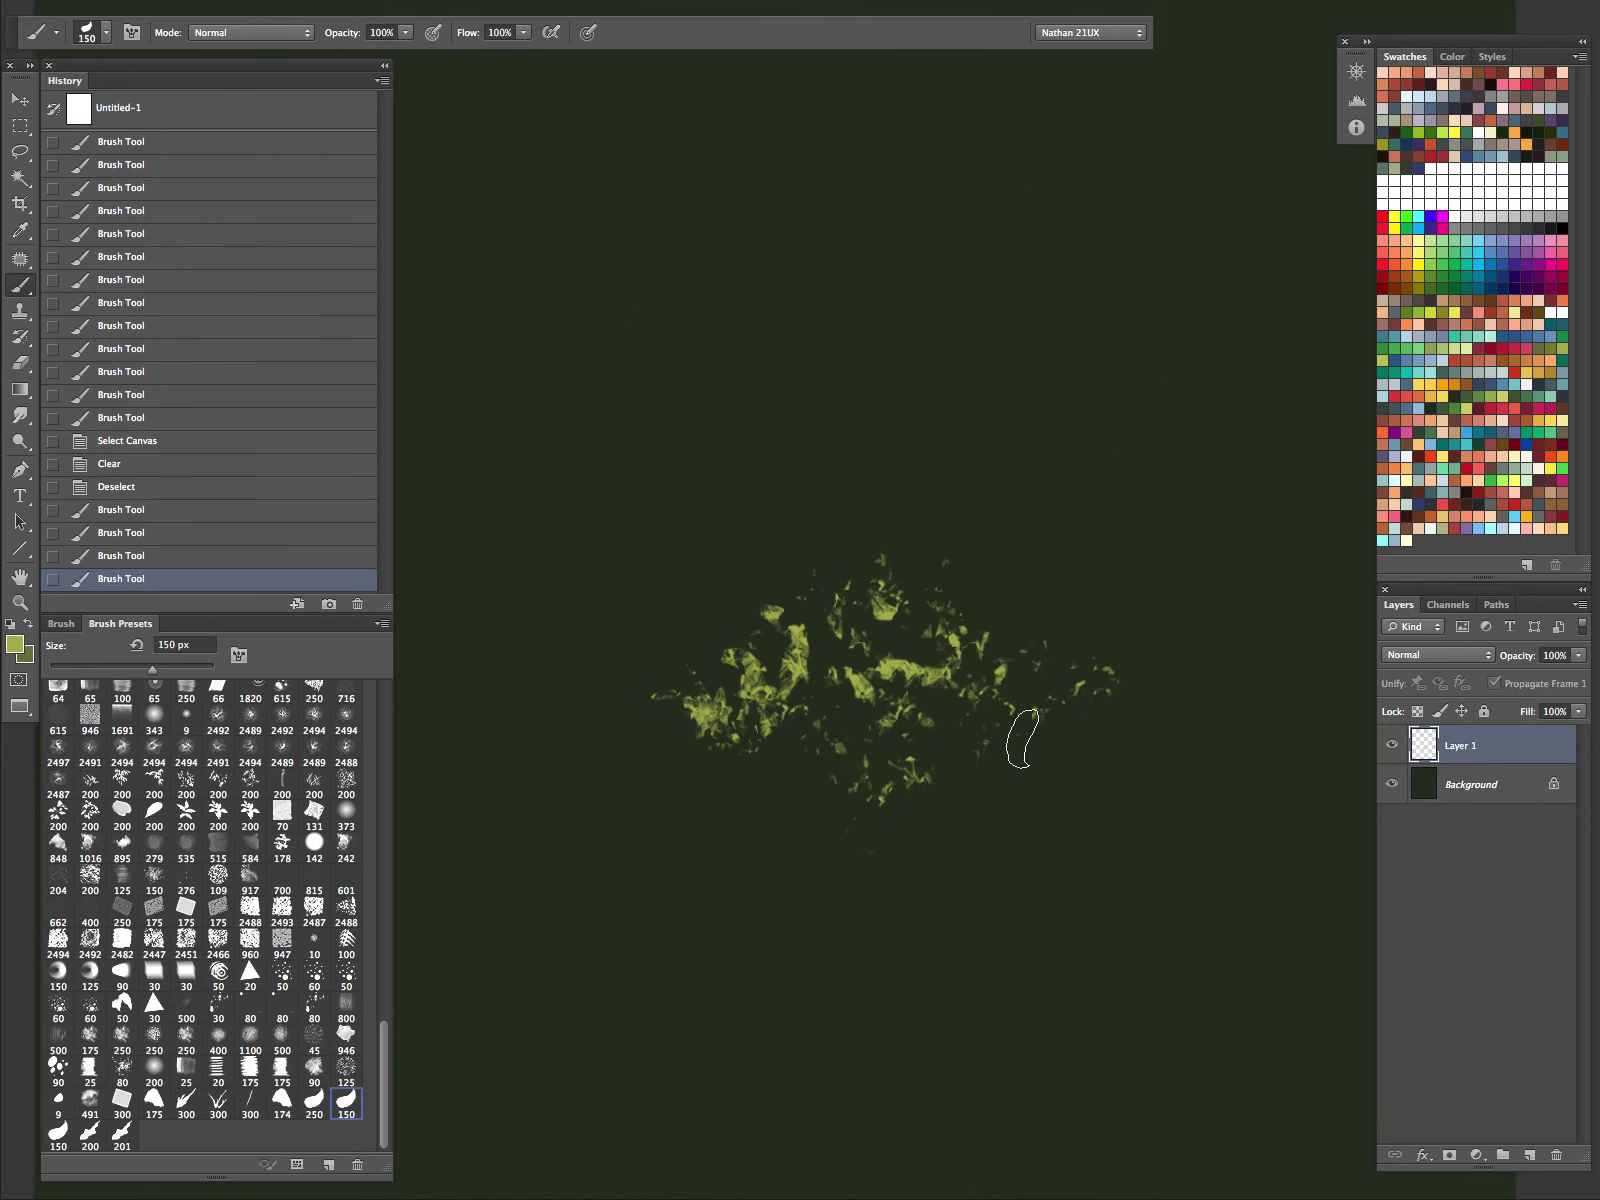
drag(900, 775, 815, 780)
Step: Paint denser, larger leaves diagonally from the lower left of the patch and up above its centre
drag(590, 915, 870, 750)
drag(590, 890, 690, 770)
drag(720, 700, 810, 610)
drag(795, 715, 700, 780)
drag(793, 493, 940, 200)
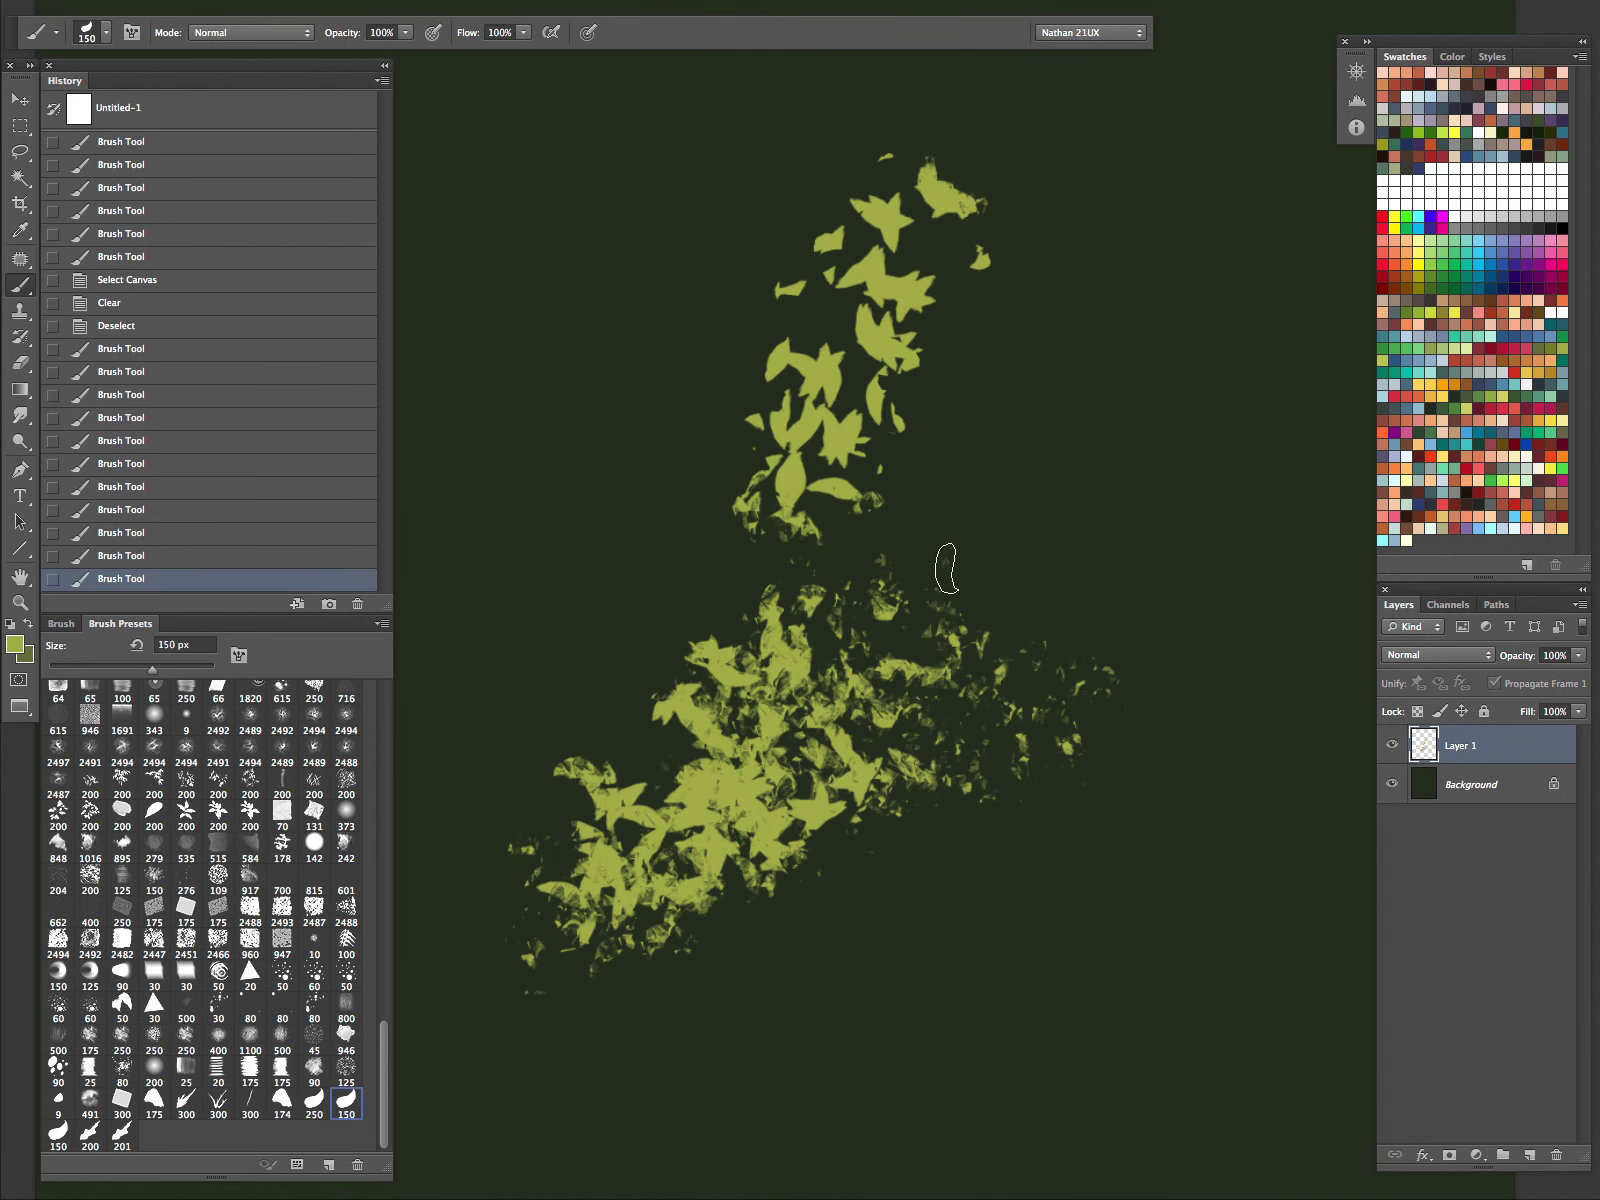
Step: Add large leaf clusters to the right of the patch and finely speckled foliage beneath them
drag(945, 575, 1050, 390)
mouse_move(1083, 577)
mouse_down()
mouse_move(1161, 757)
mouse_move(1114, 700)
mouse_move(1226, 832)
mouse_up()
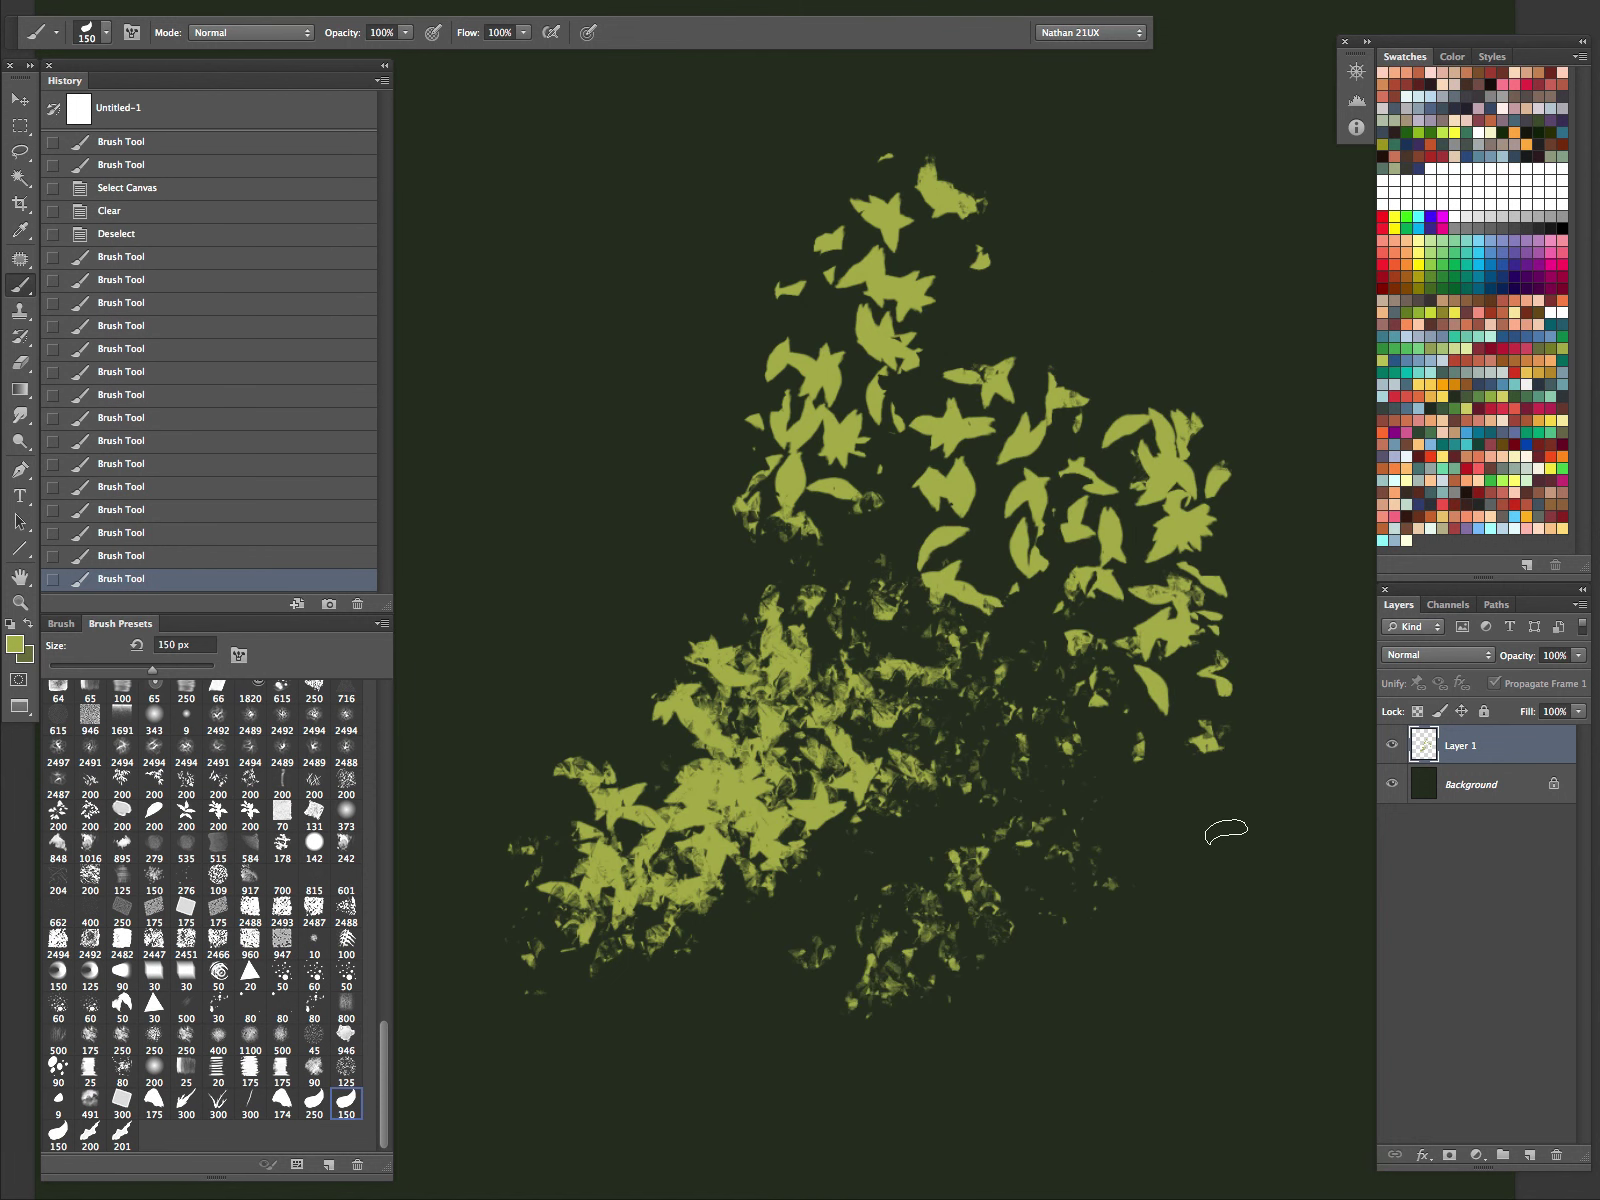
mouse_move(1071, 911)
mouse_down()
mouse_move(1243, 857)
mouse_move(1207, 821)
mouse_move(965, 956)
mouse_up()
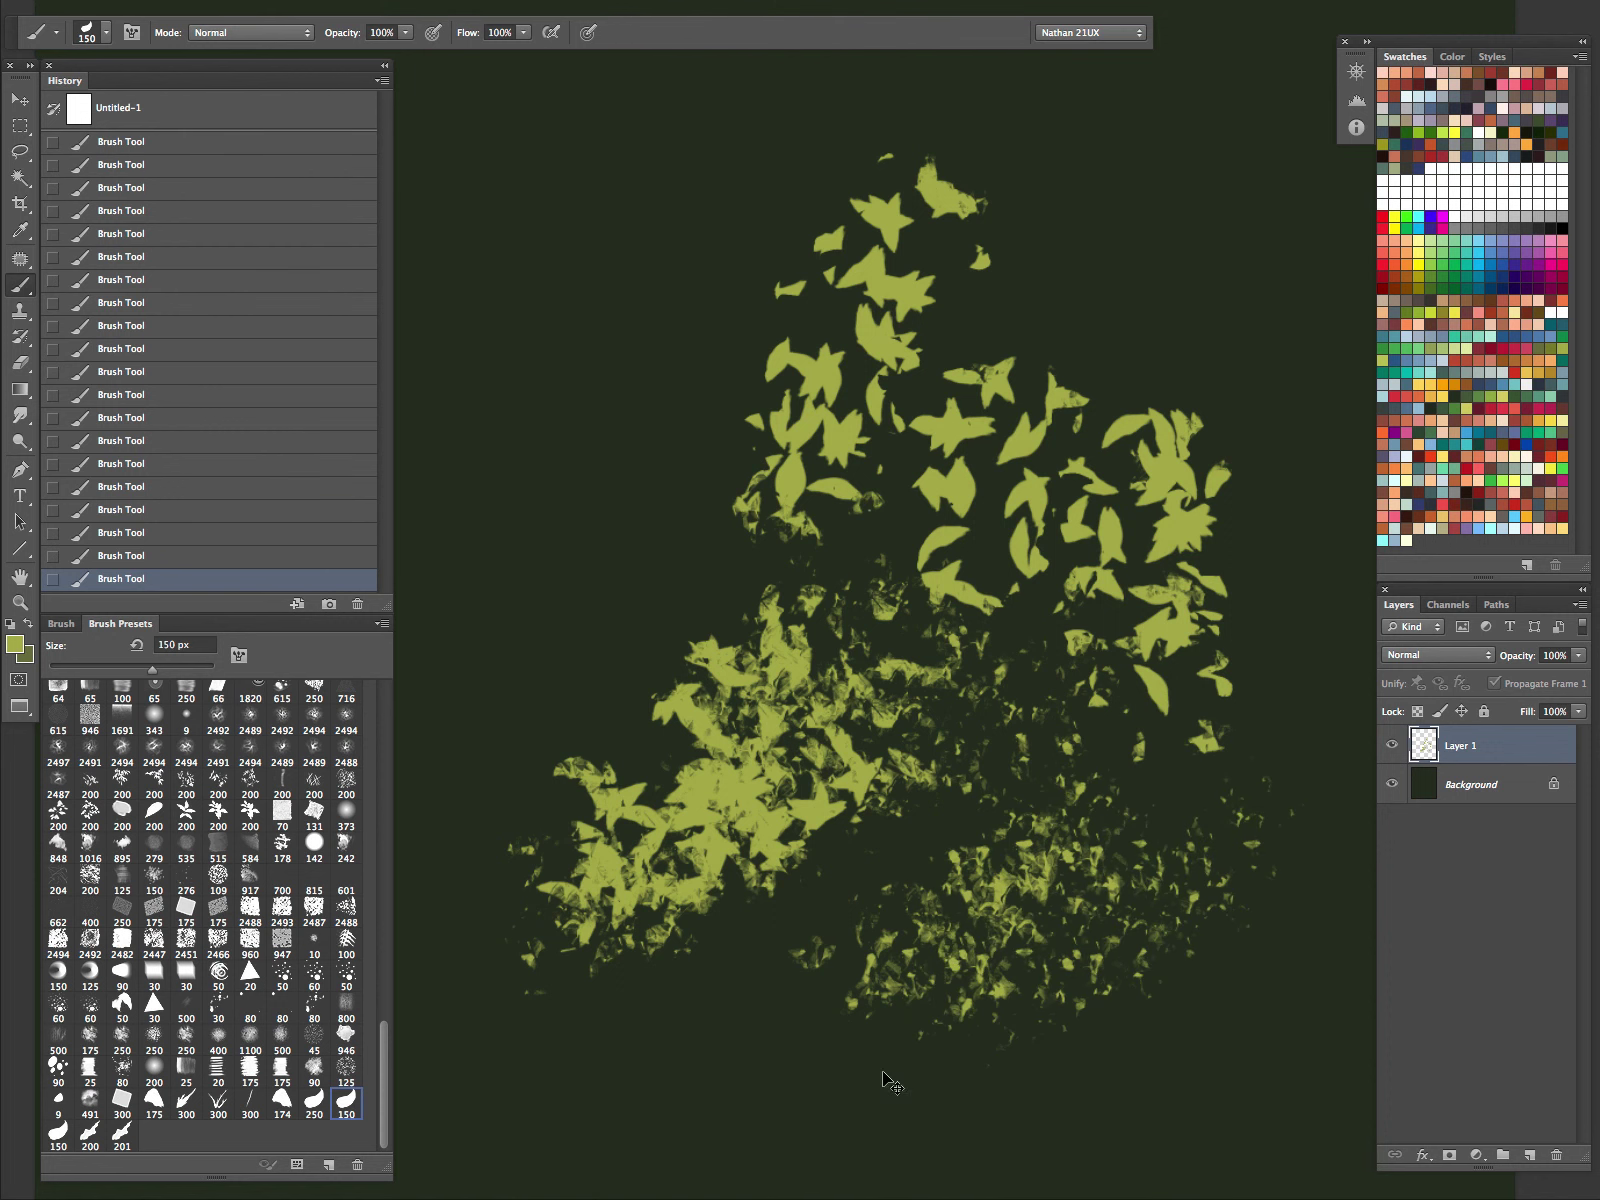
Step: Clear the leaf patch from Layer 1 and dab sparse olive leaf flecks right of the canvas centre with the 150 px brush
key(ctrl+a)
key(BackSpace)
click(893, 768)
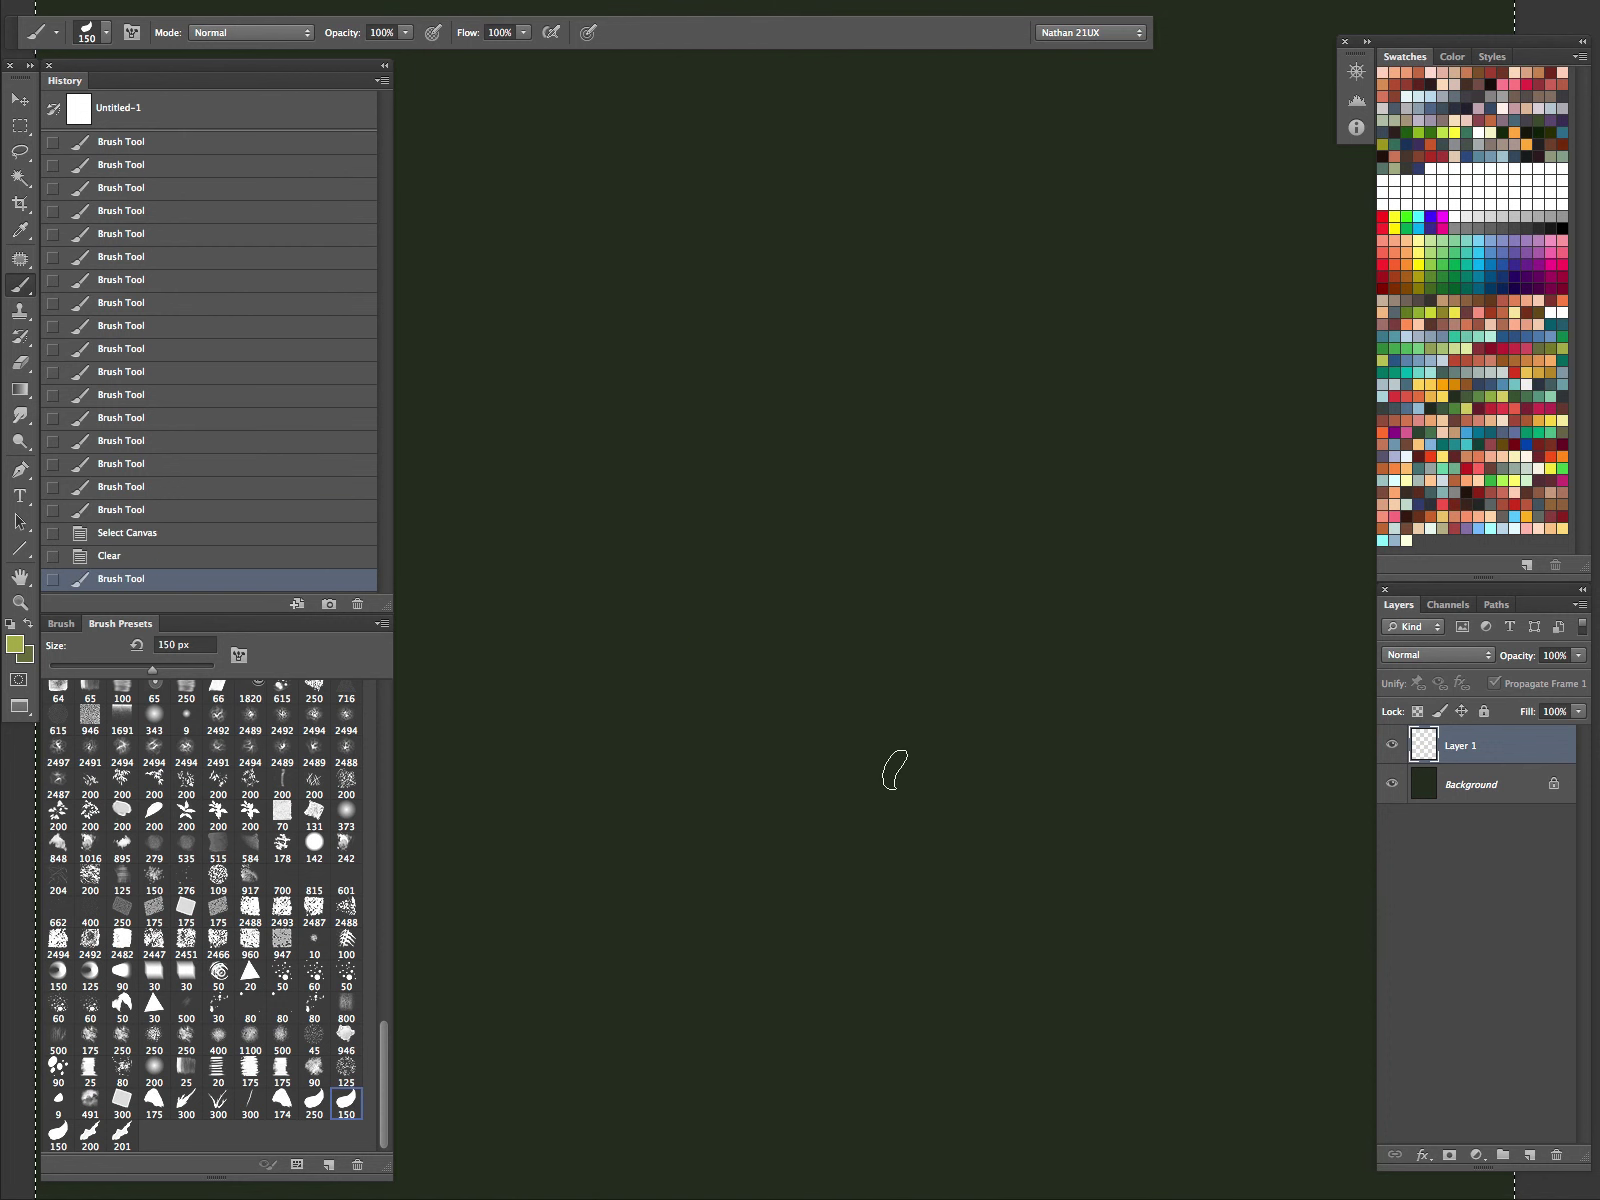
click(1016, 605)
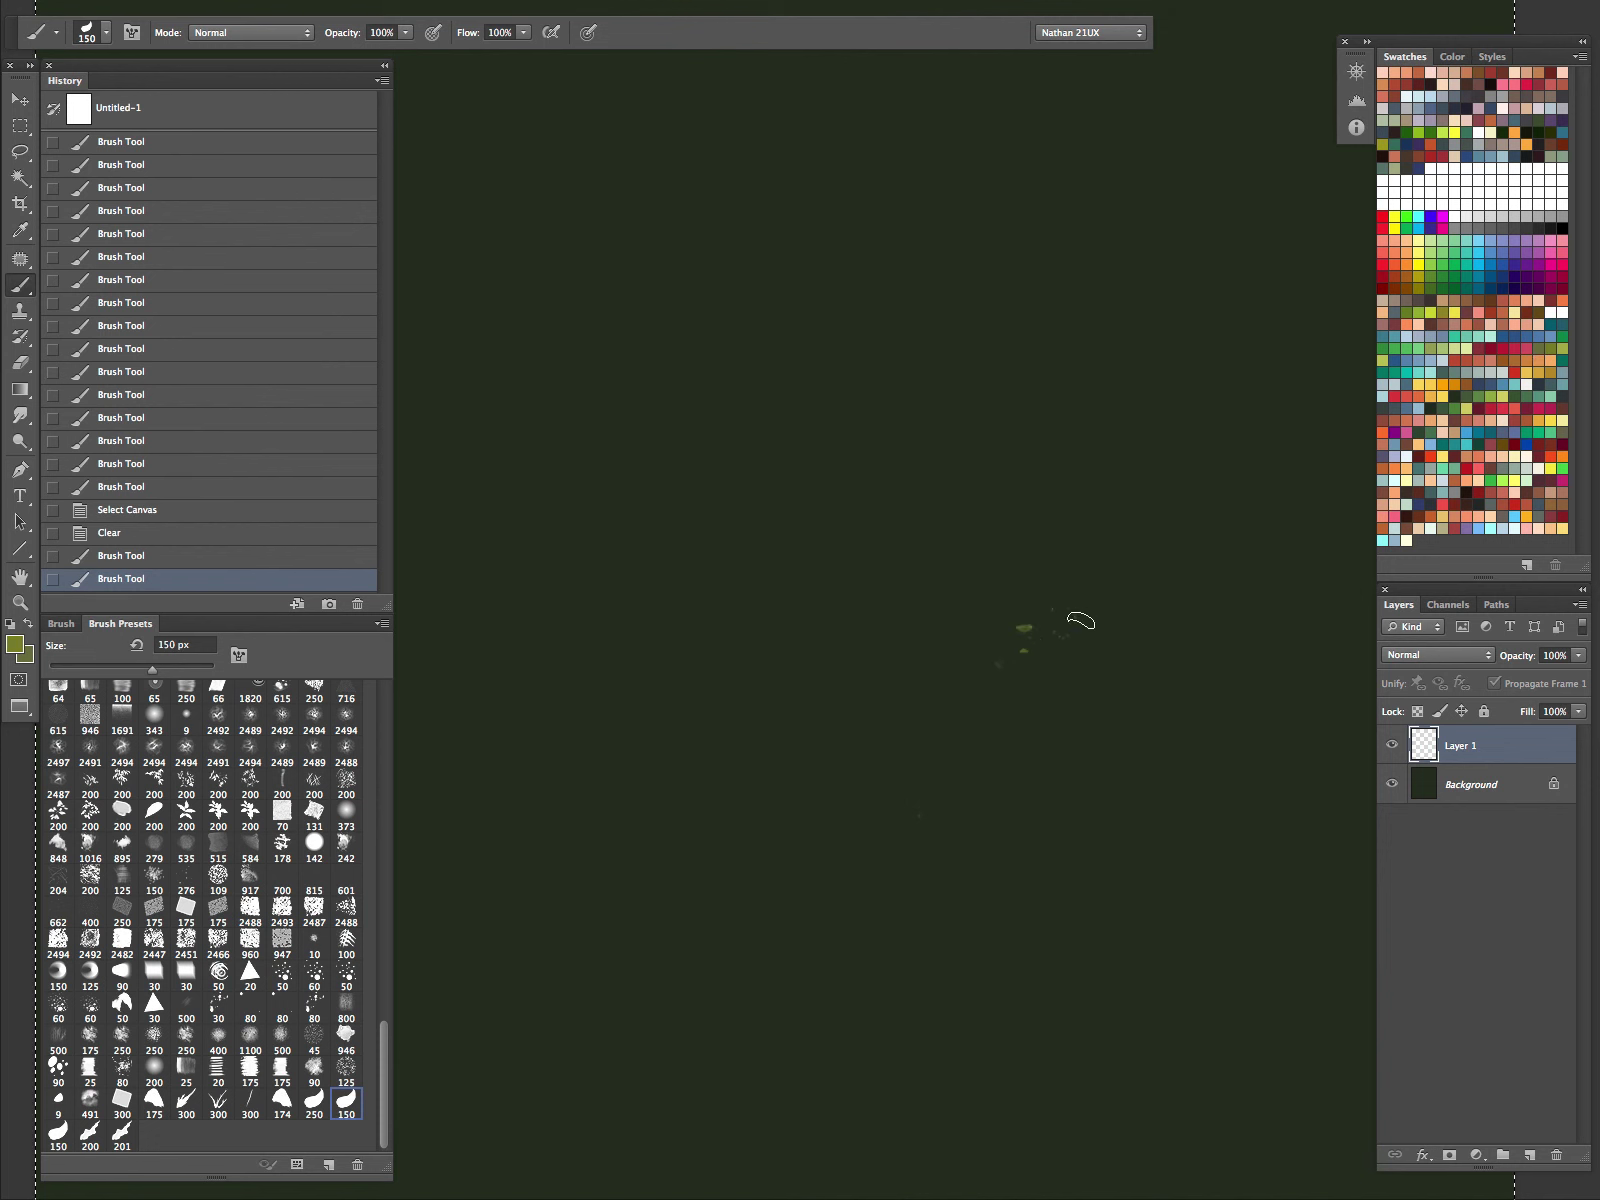
click(1147, 625)
click(1080, 625)
click(1110, 625)
click(1207, 620)
Step: Paint a dense horizontal strip of fine olive foliage across the canvas centre while reducing the brush to 35 px
key(bracketleft)
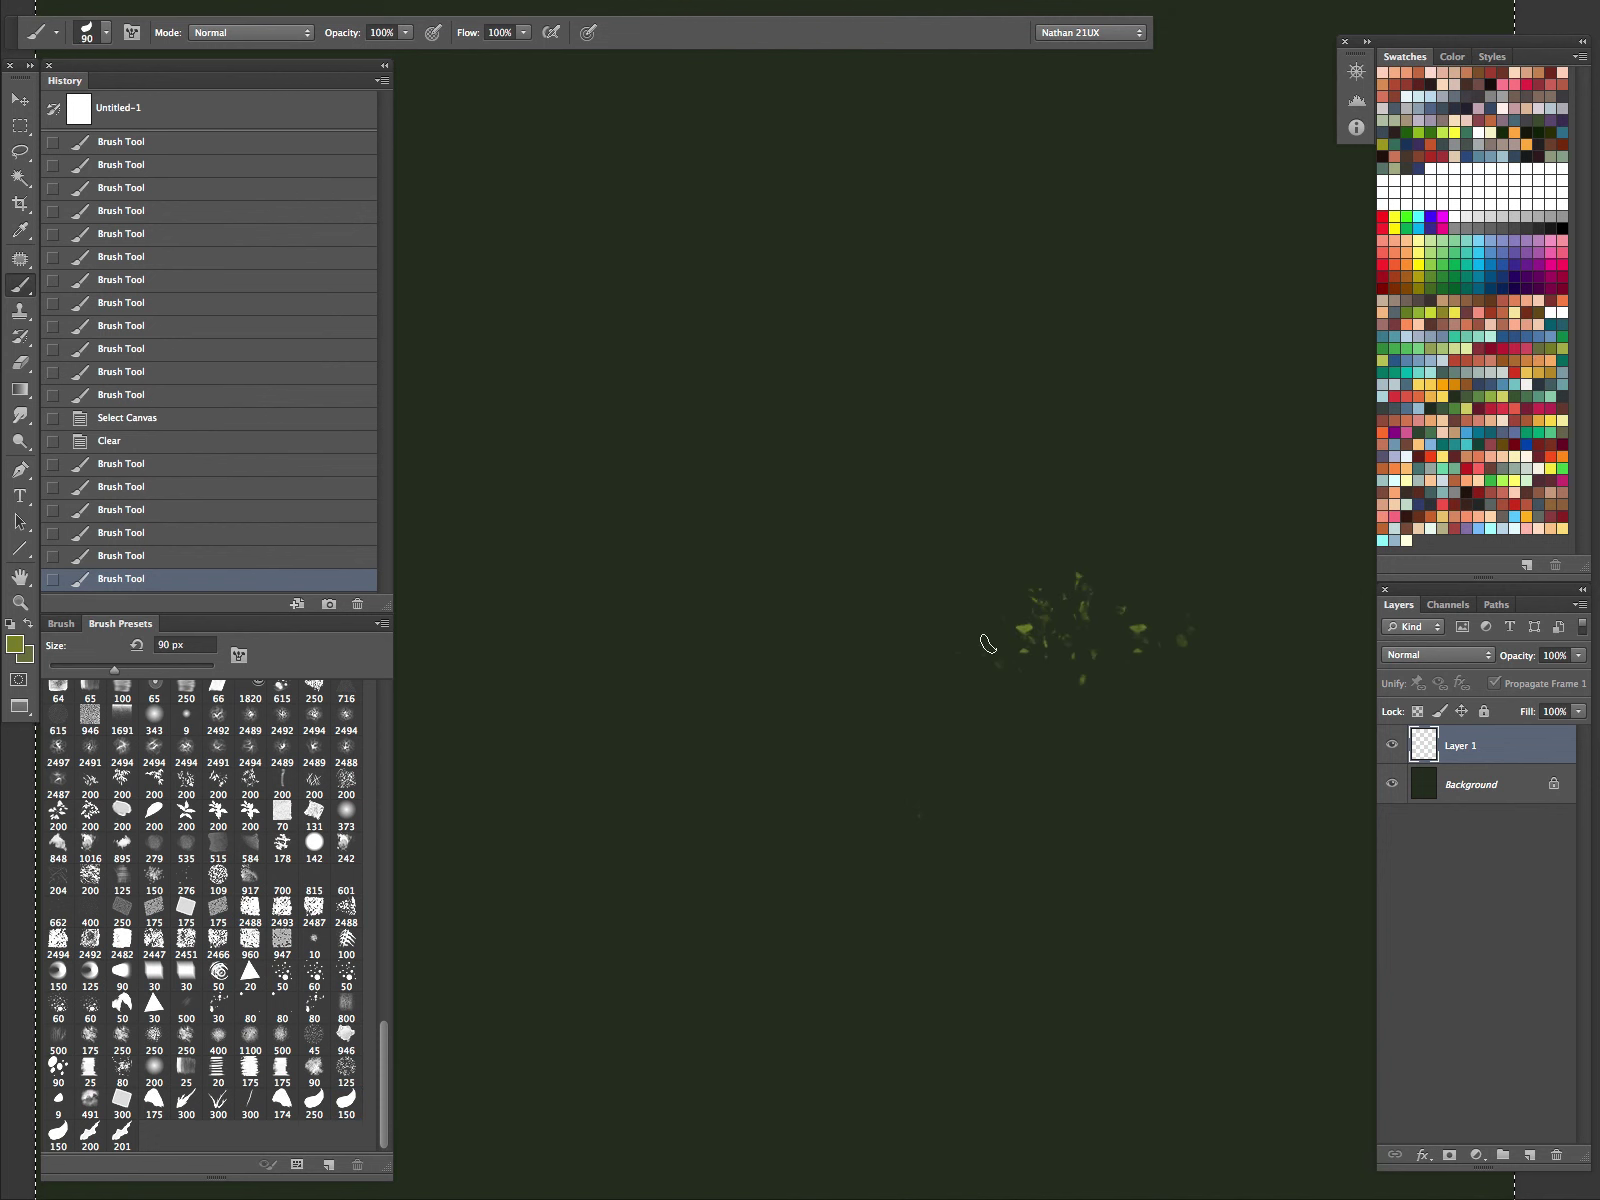
mouse_move(1055, 640)
mouse_down()
mouse_move(1130, 645)
mouse_move(964, 639)
mouse_move(1125, 620)
mouse_move(1250, 645)
mouse_up()
key(bracketleft)
key(bracketleft)
click(1298, 638)
key(bracketleft)
key(bracketleft)
mouse_move(850, 655)
mouse_down()
mouse_move(937, 648)
mouse_move(829, 654)
mouse_up()
key(bracketleft)
drag(680, 661, 1325, 654)
click(1400, 655)
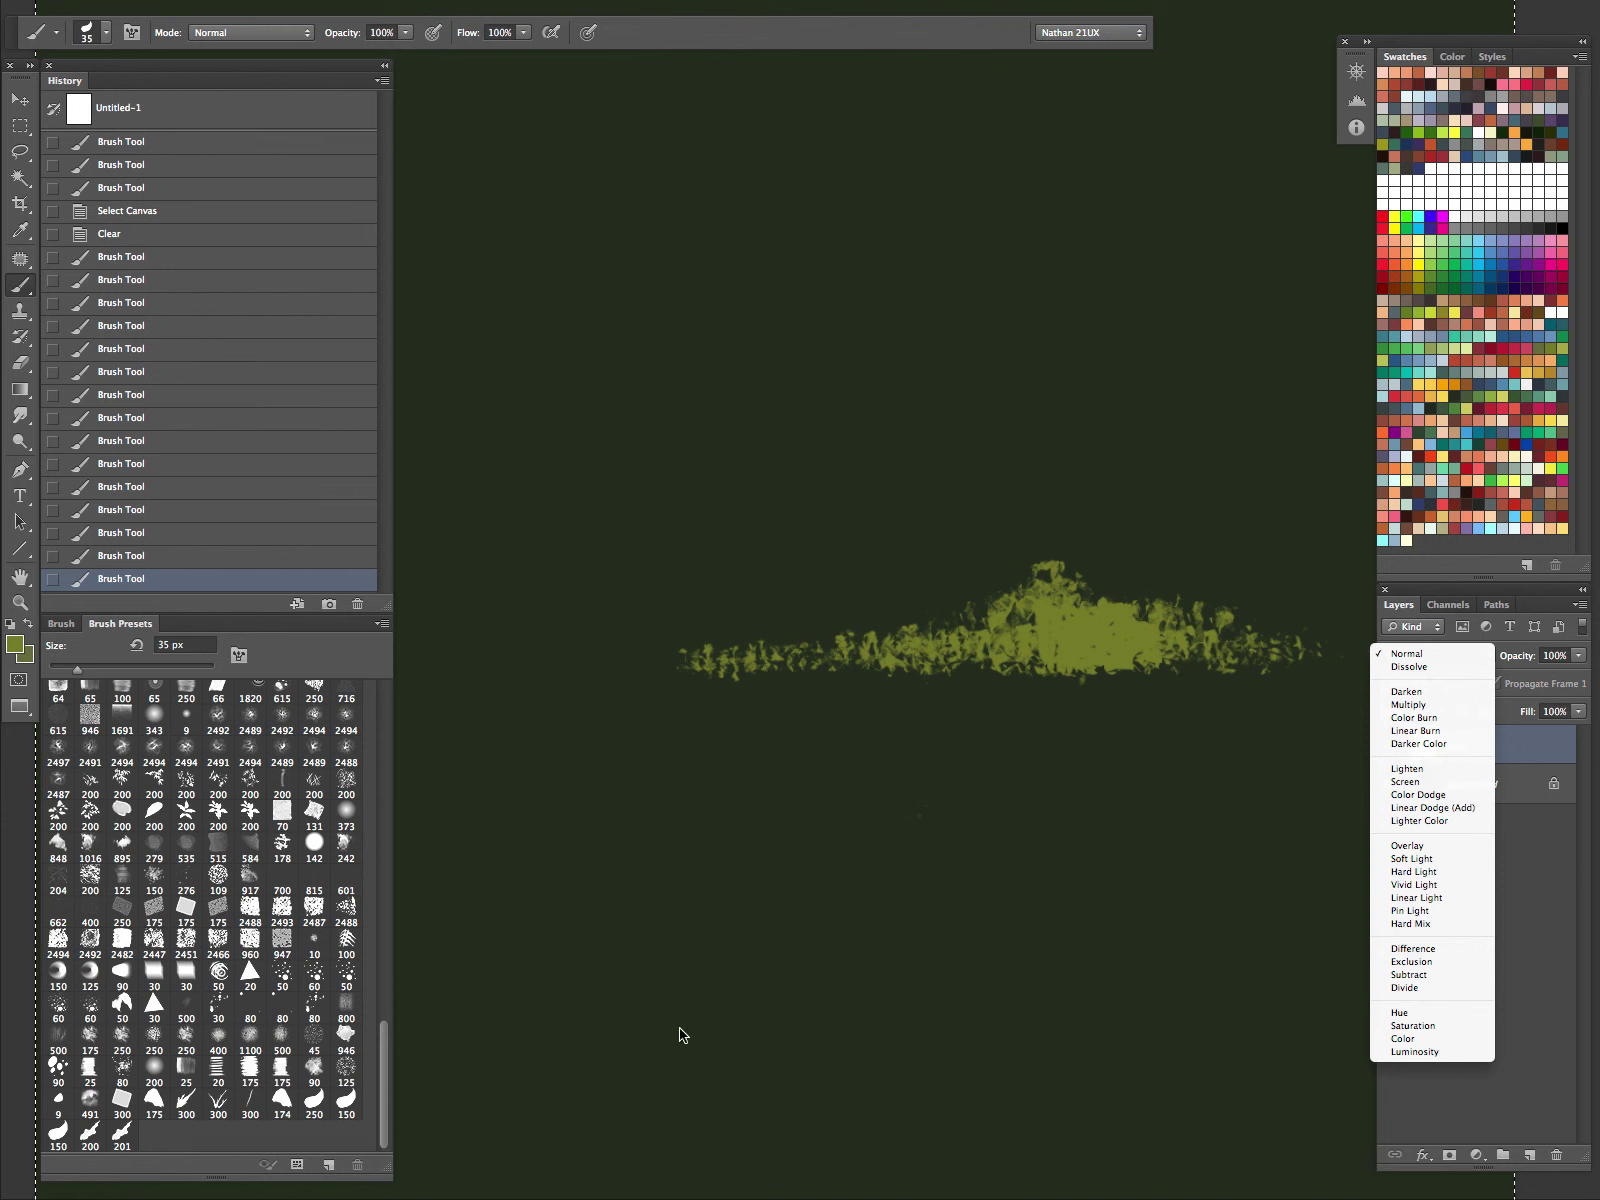
key(Escape)
Step: Clear the foliage strip from Layer 1 and paint a crosshatched grass patch at the canvas centre with the last 150 px brush
key(ctrl+a)
key(Delete)
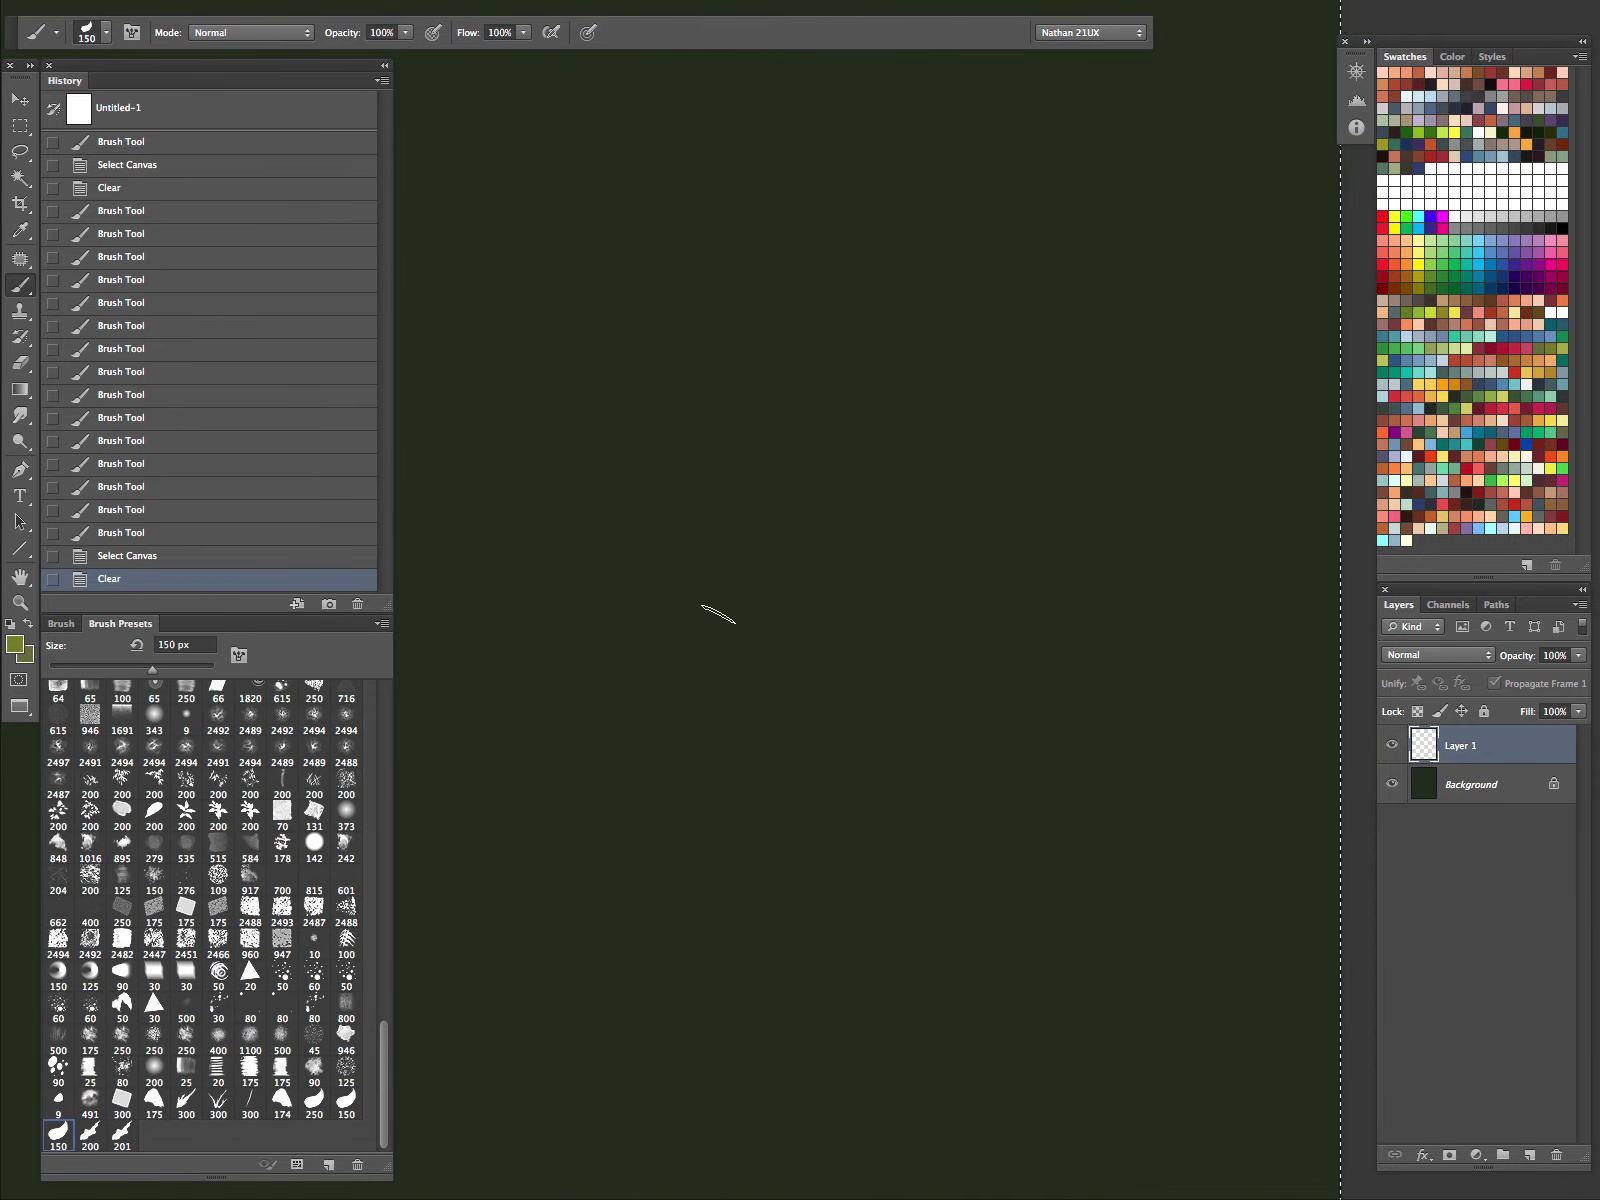
mouse_move(722, 615)
mouse_down()
mouse_move(846, 575)
mouse_move(857, 707)
mouse_up()
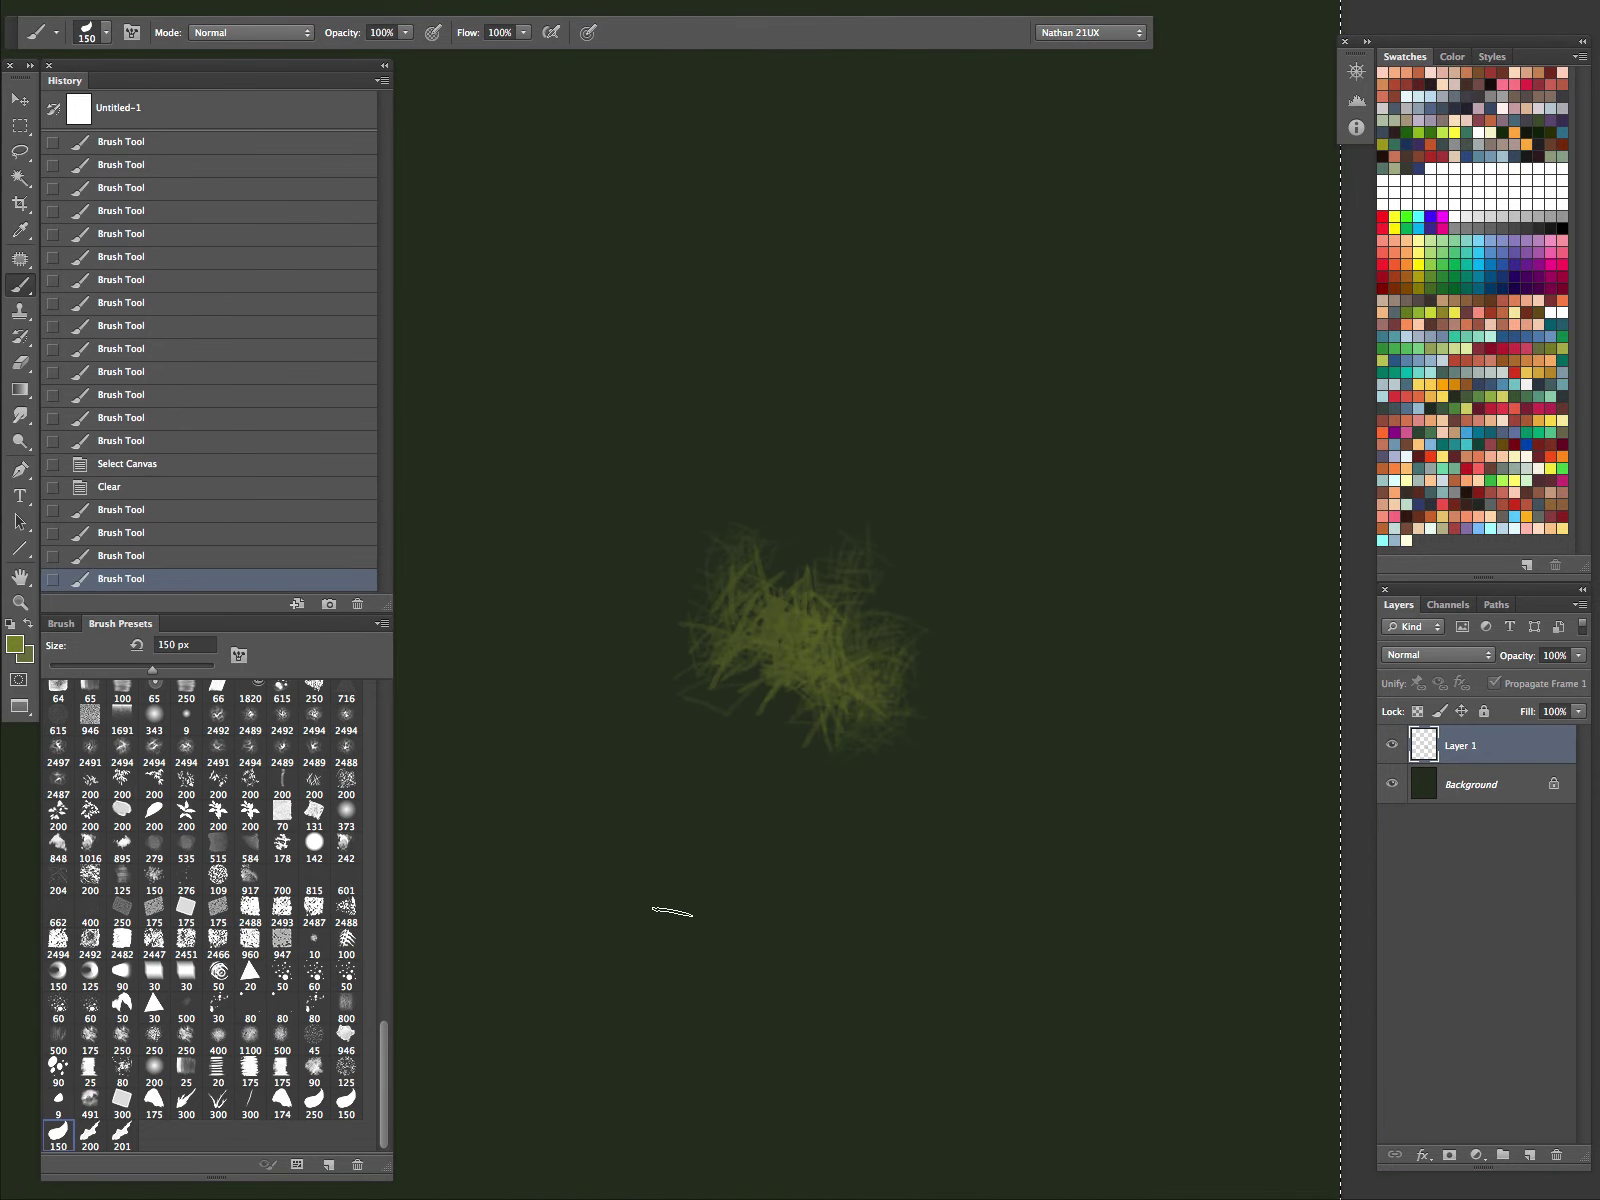
Step: Shrink the thin-blade brush and paint a horizontal band of finer grass strokes to the right of the patch
key(bracketleft)
key(bracketleft)
key(bracketleft)
key(bracketleft)
key(bracketleft)
drag(950, 649, 1185, 648)
mouse_move(1100, 650)
mouse_down()
mouse_move(1236, 650)
mouse_move(1101, 649)
mouse_up()
mouse_move(942, 655)
mouse_down()
mouse_move(871, 656)
mouse_move(1290, 668)
mouse_move(1240, 666)
mouse_up()
key(bracketleft)
drag(1215, 650, 1165, 650)
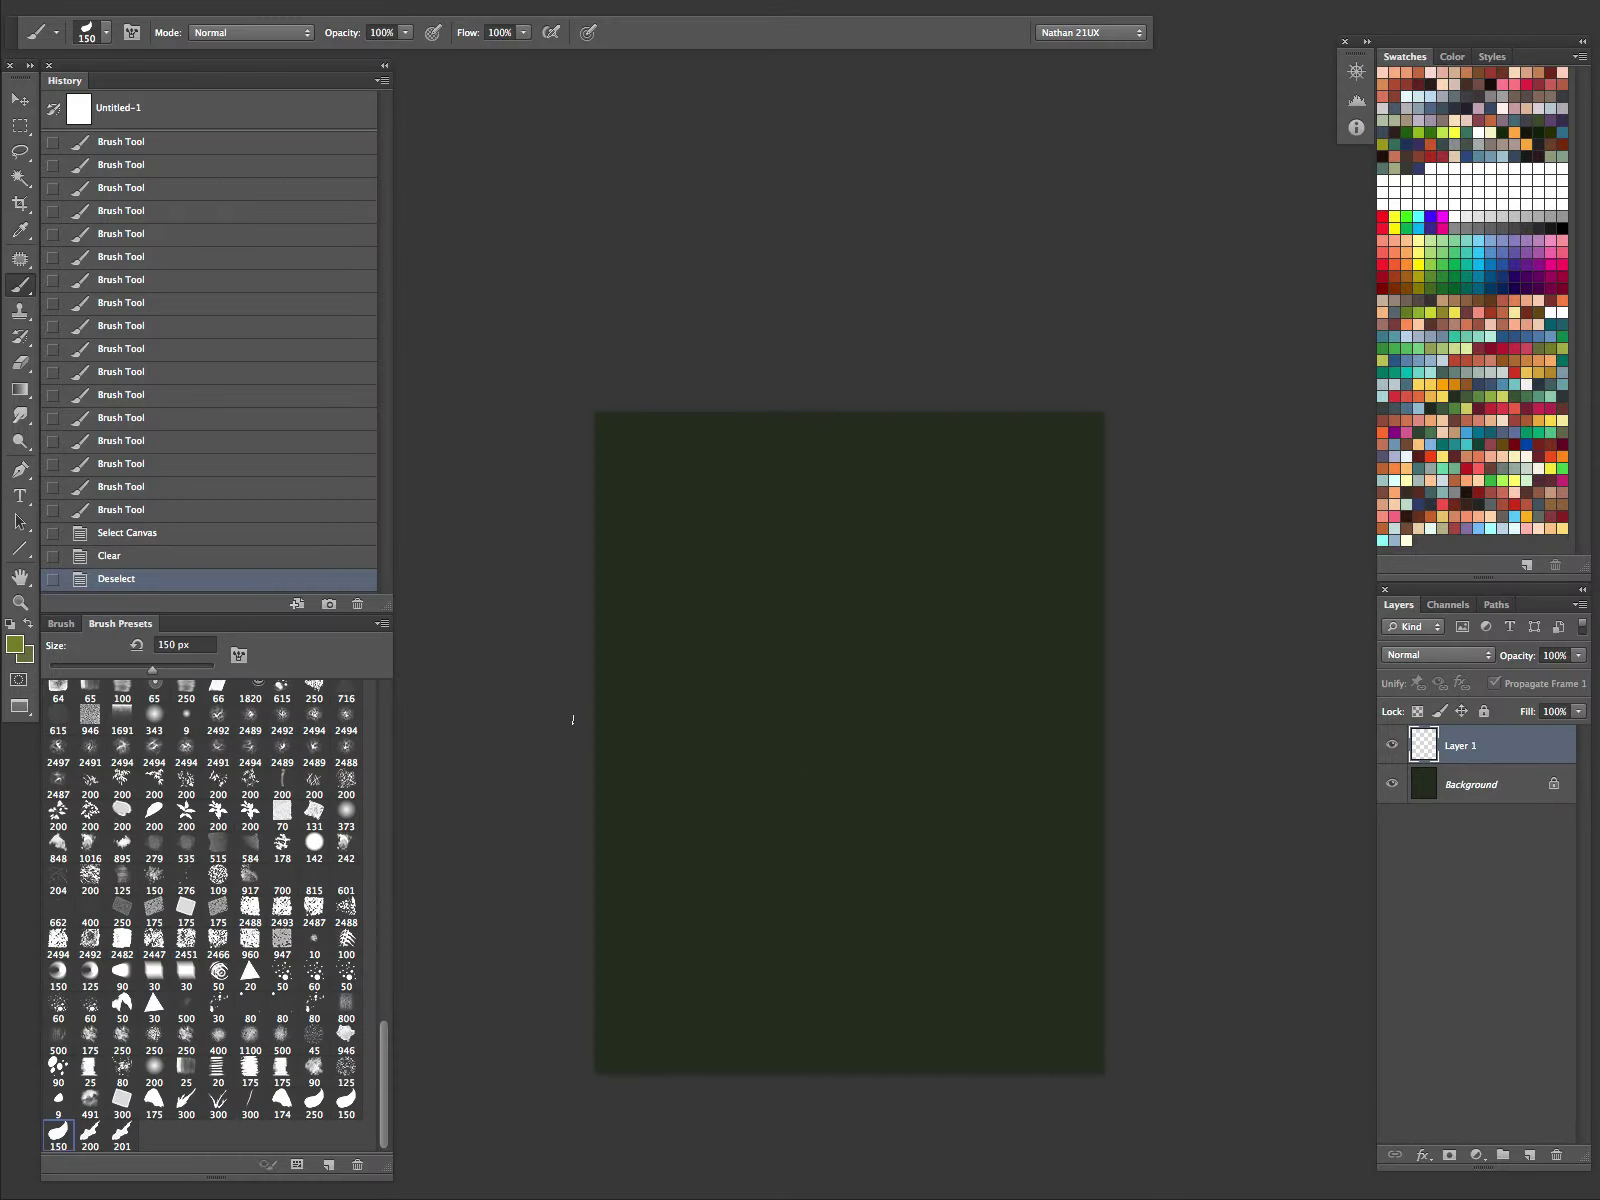
Step: Dab a broken row of olive grass tufts across the lower middle of the canvas with the 200 px grass brush
click(88, 1135)
click(781, 799)
click(809, 798)
click(873, 805)
click(849, 806)
click(913, 818)
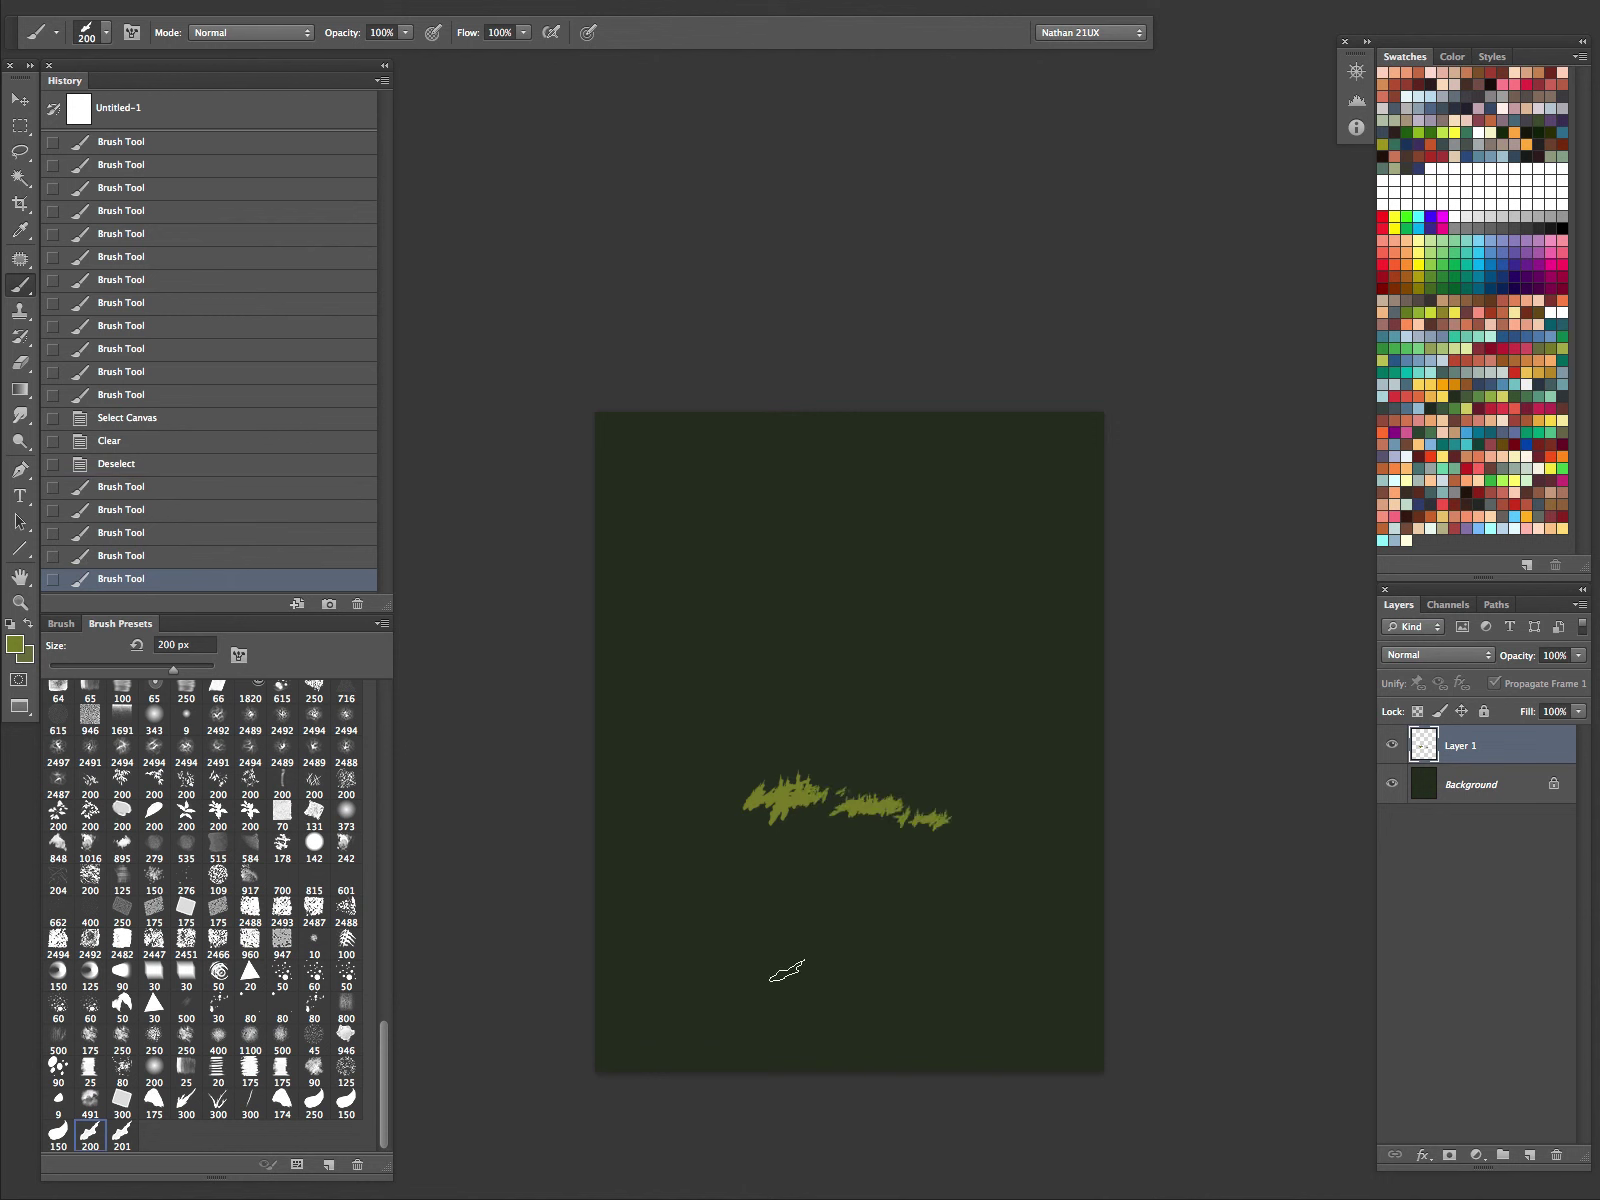
click(940, 812)
click(1010, 810)
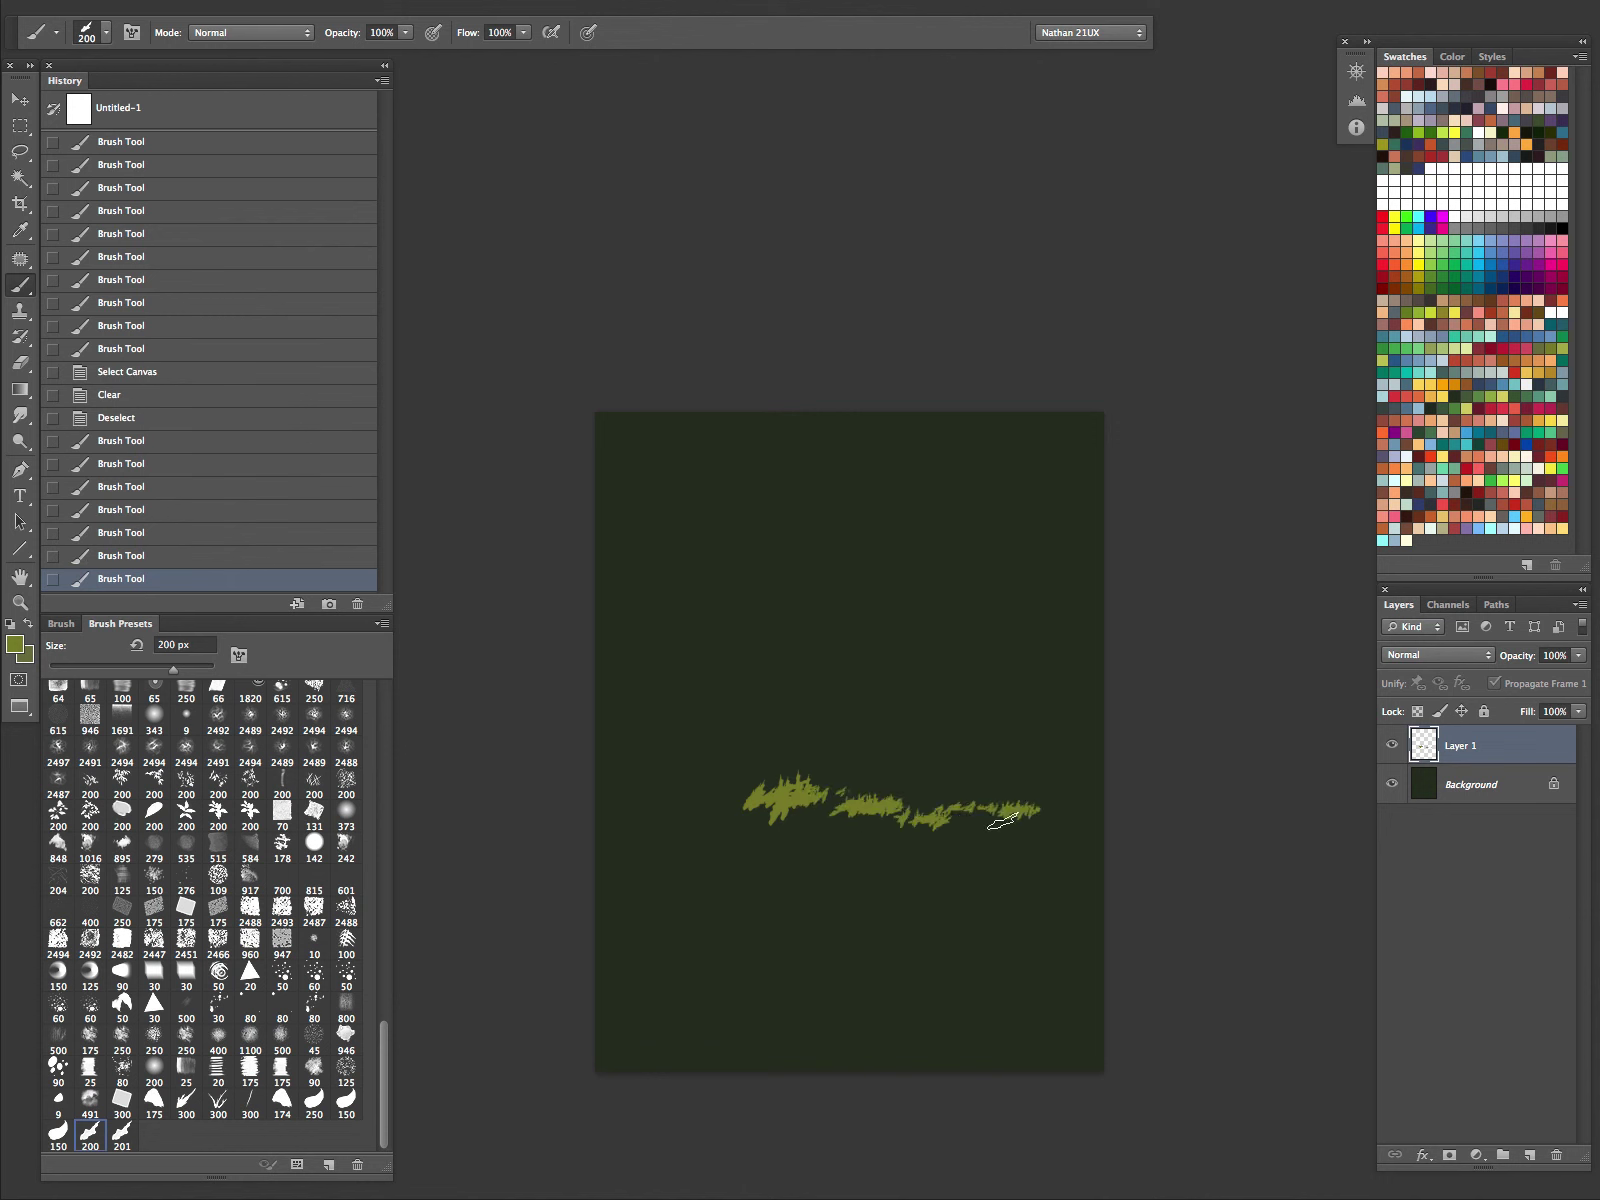
Step: Fill the gaps between the grass tufts, extend the band toward both canvas edges and thicken its underside
drag(990, 808, 1098, 800)
click(1075, 803)
click(1045, 806)
click(928, 803)
click(975, 805)
drag(795, 814, 850, 824)
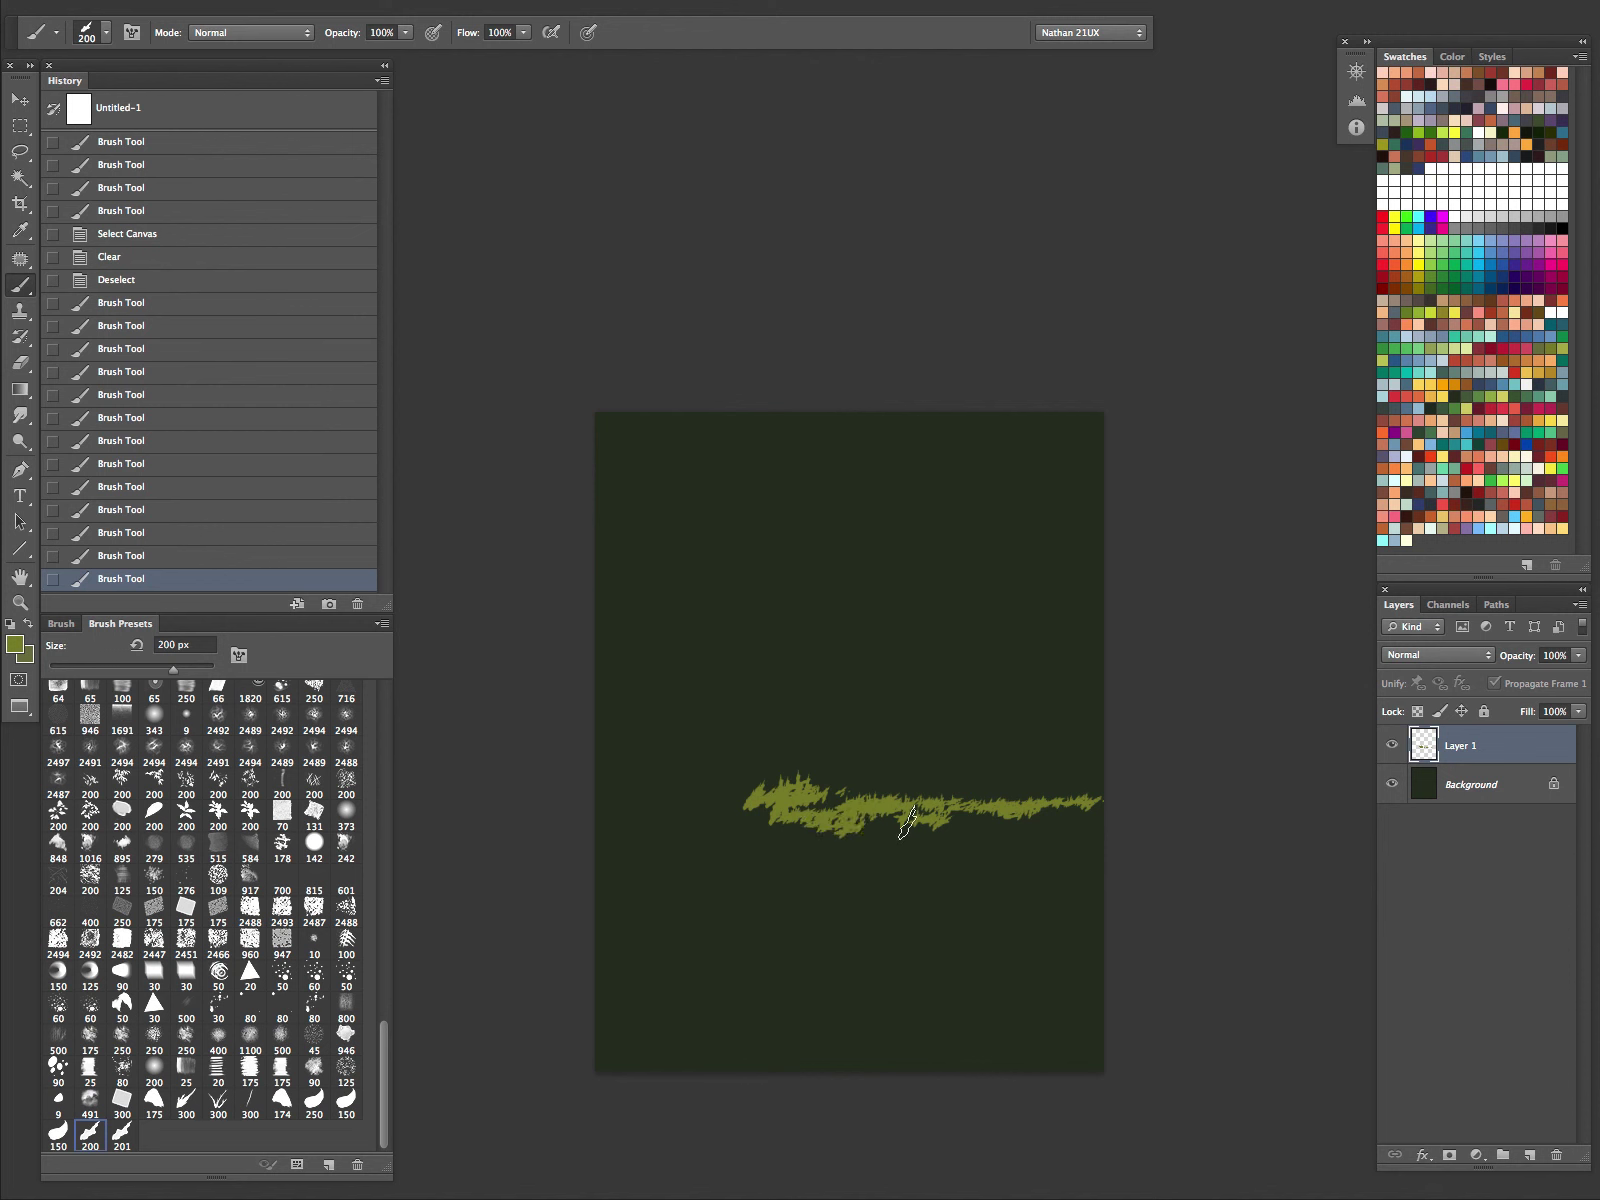
click(1020, 830)
click(1065, 825)
click(705, 822)
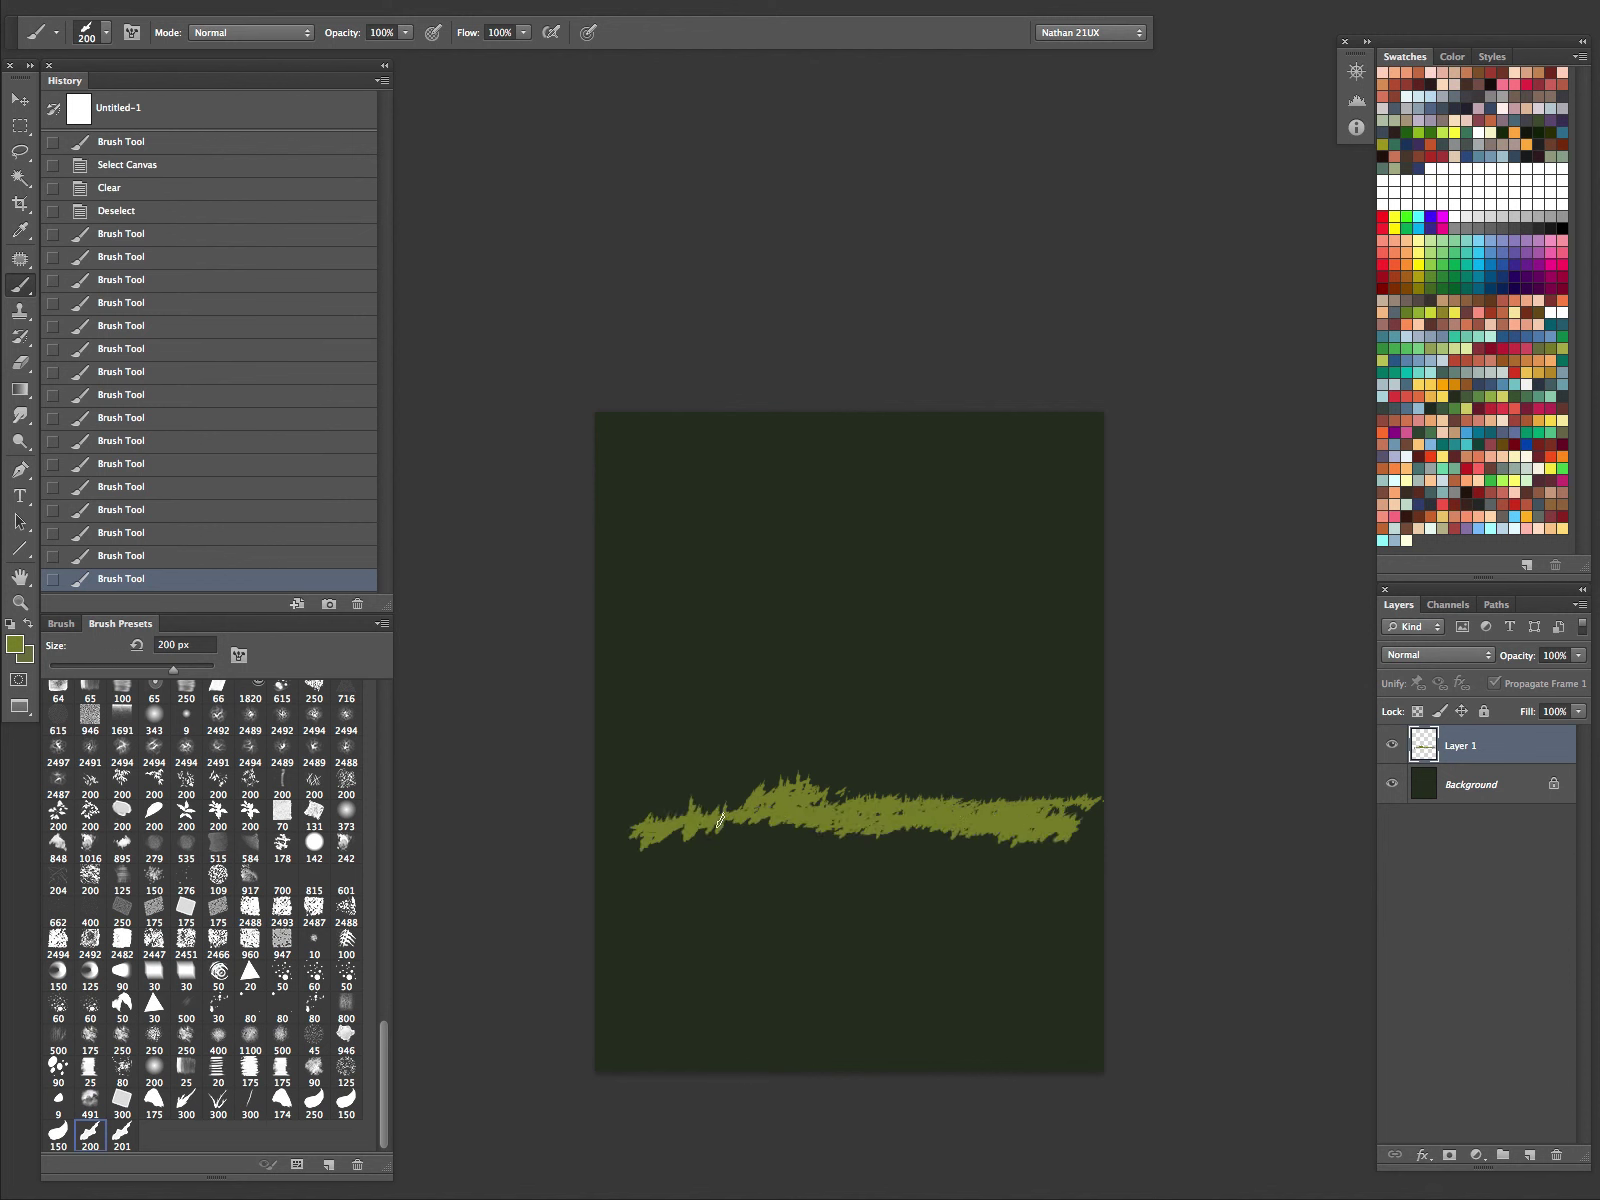
drag(720, 820, 1032, 832)
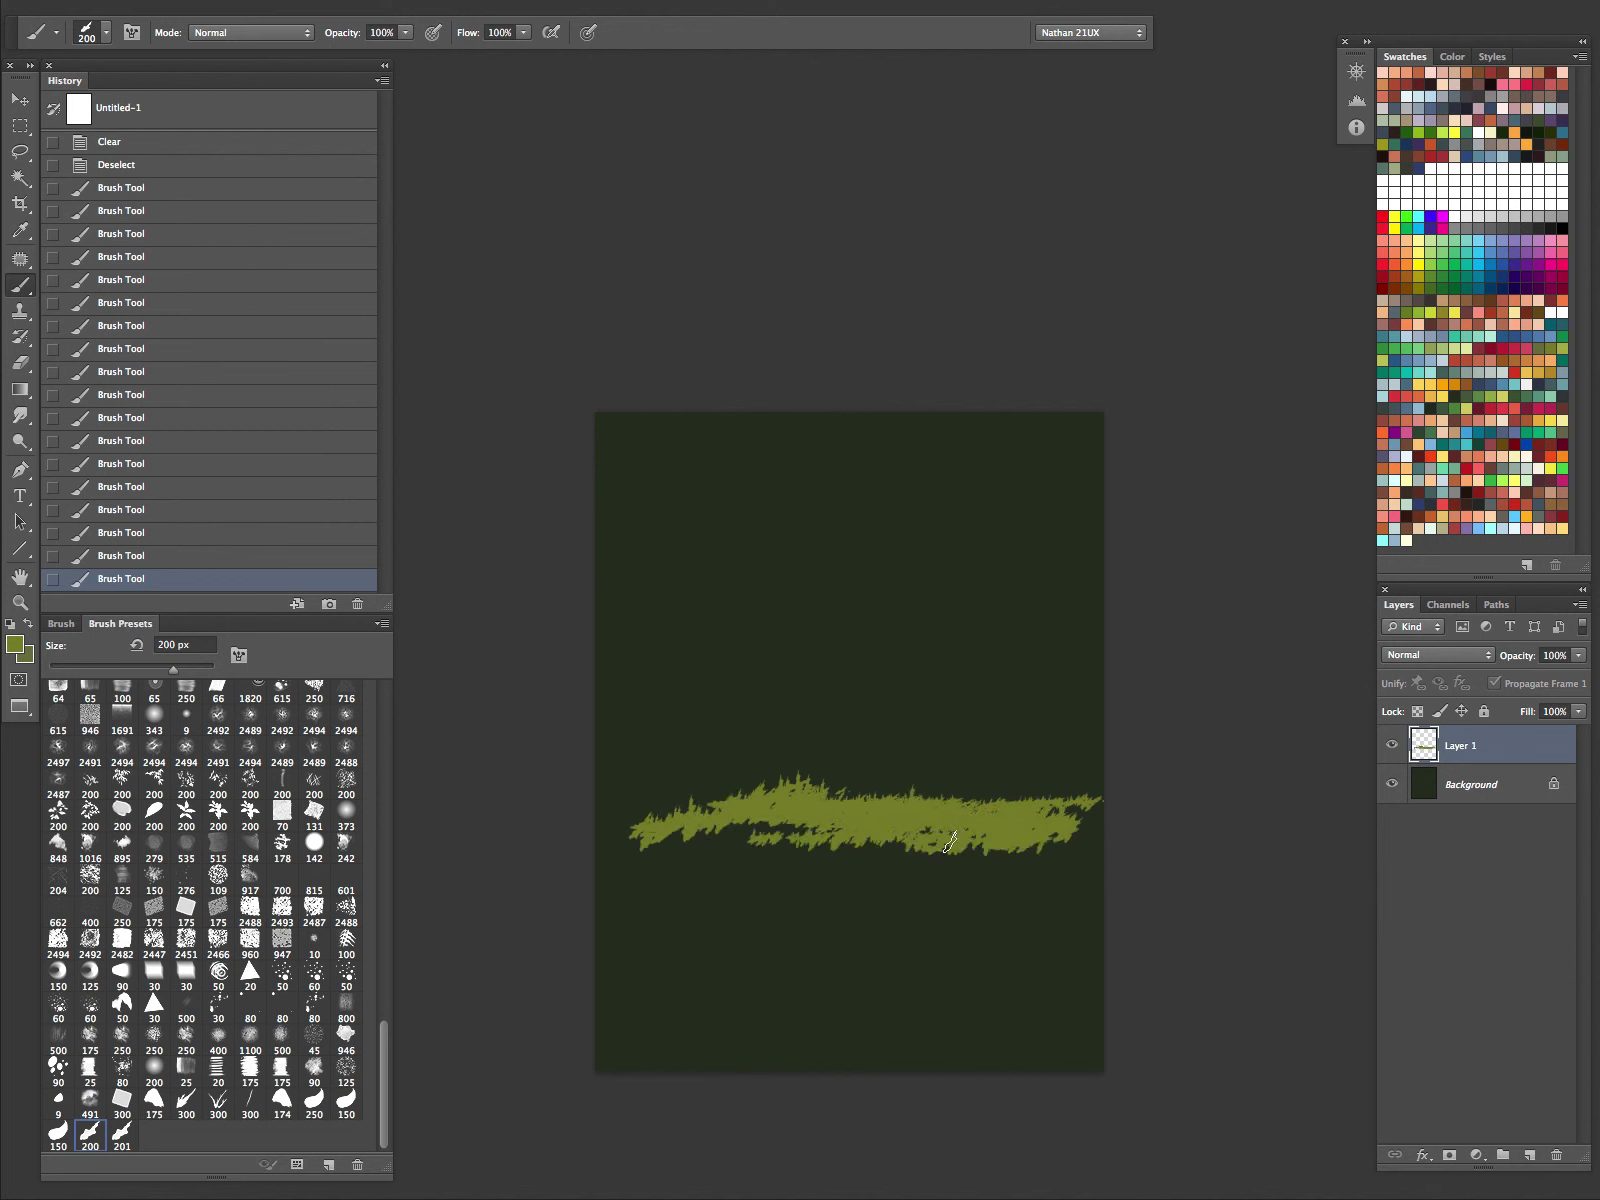
Step: Paint a broken, speckled foliage strip just beneath the grass band with the 201 px brush
click(120, 1132)
drag(722, 862, 1040, 870)
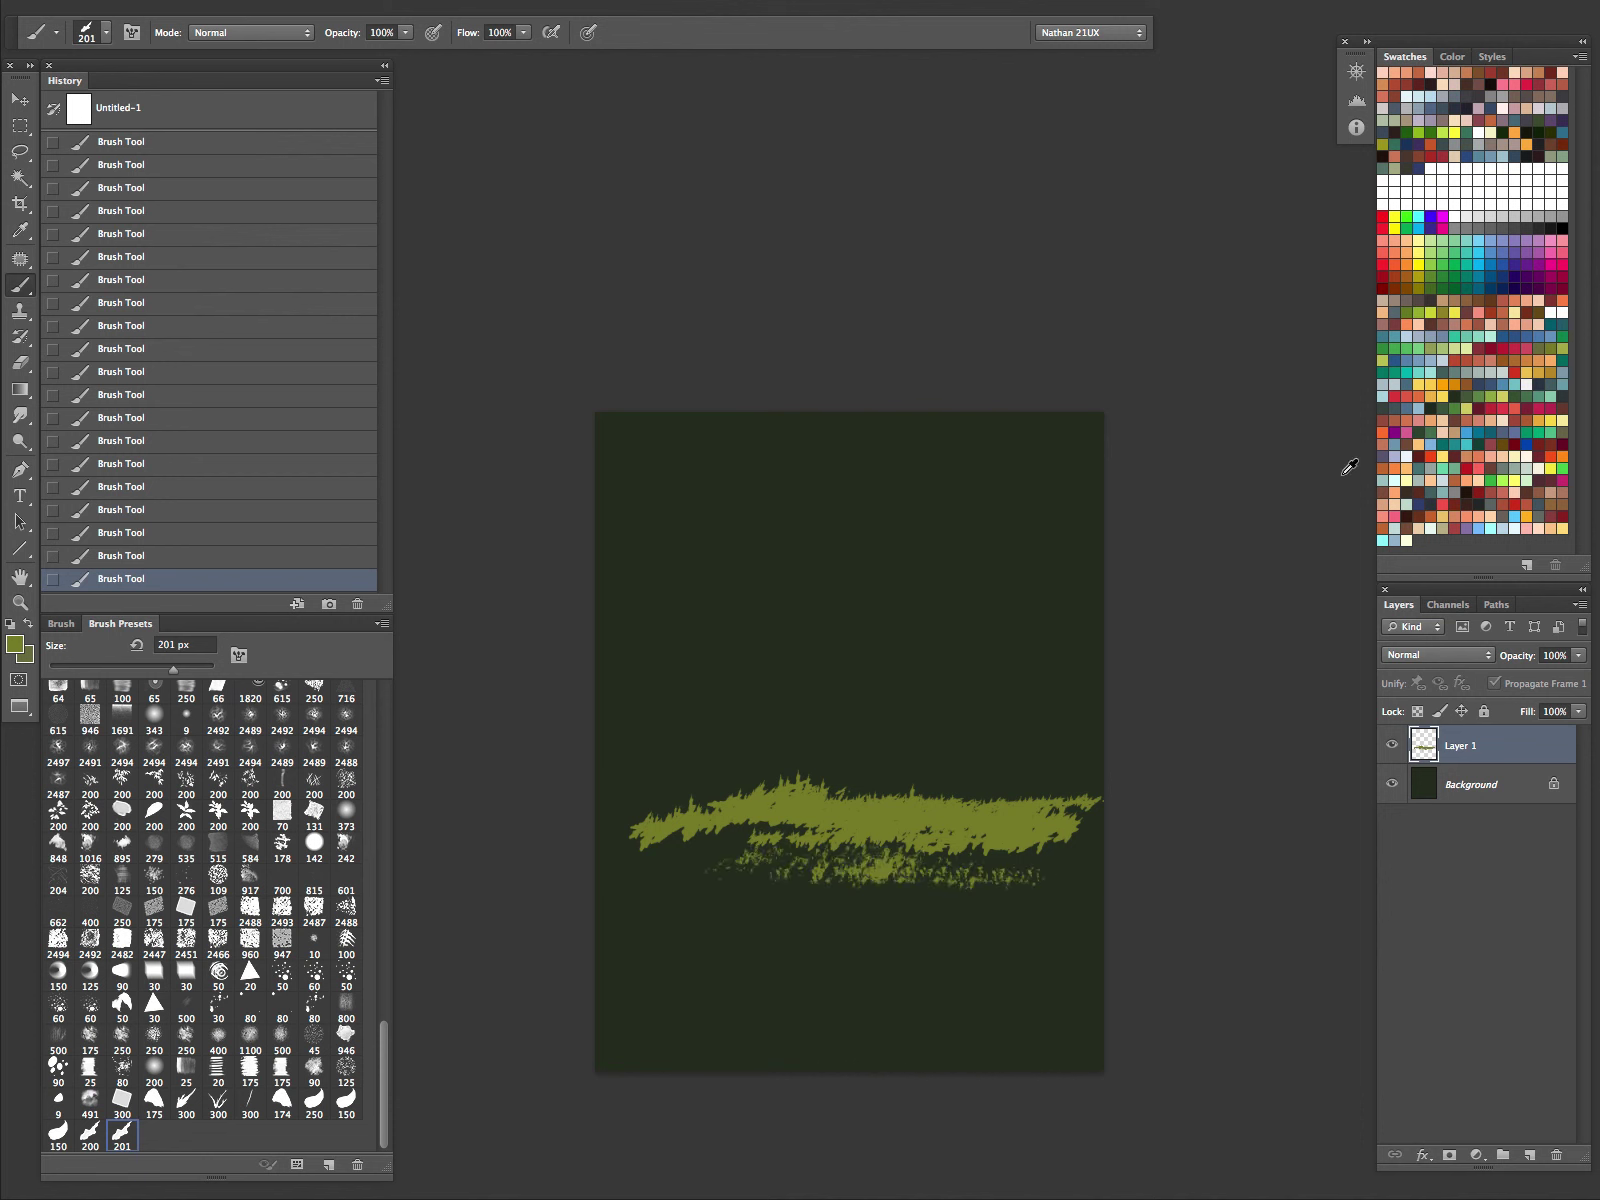
Step: Pick a lighter yellow-green and speckle highlights along the upper part of the grass band, reducing the brush to 125 px
click(1385, 363)
double_click(1392, 350)
click(1240, 474)
mouse_move(967, 808)
mouse_down()
mouse_move(1081, 807)
mouse_move(737, 799)
mouse_move(821, 842)
mouse_move(889, 837)
mouse_move(770, 794)
mouse_move(1066, 821)
mouse_up()
key(bracketright)
key(bracketleft)
key(bracketleft)
key(bracketleft)
key(bracketleft)
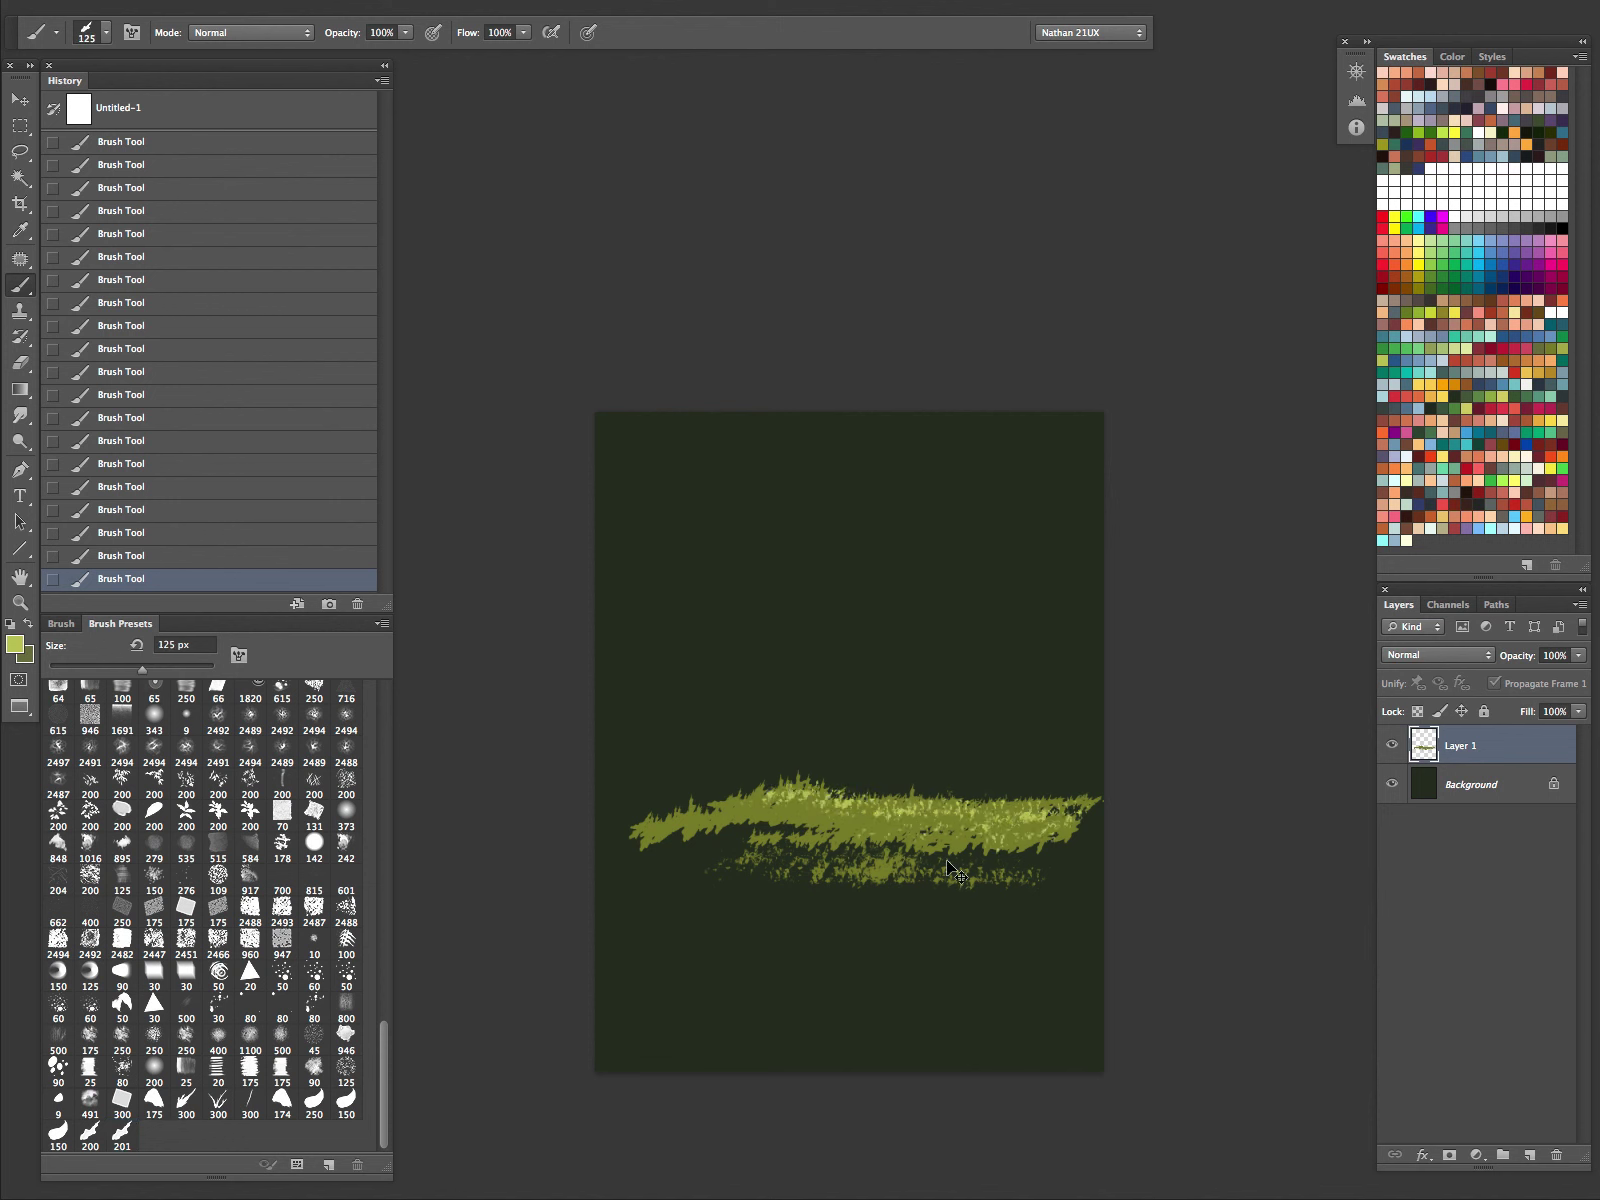
Step: Clear the highlighted grass band and speckled strip from Layer 1 and deselect the canvas
key(ctrl+a)
key(Delete)
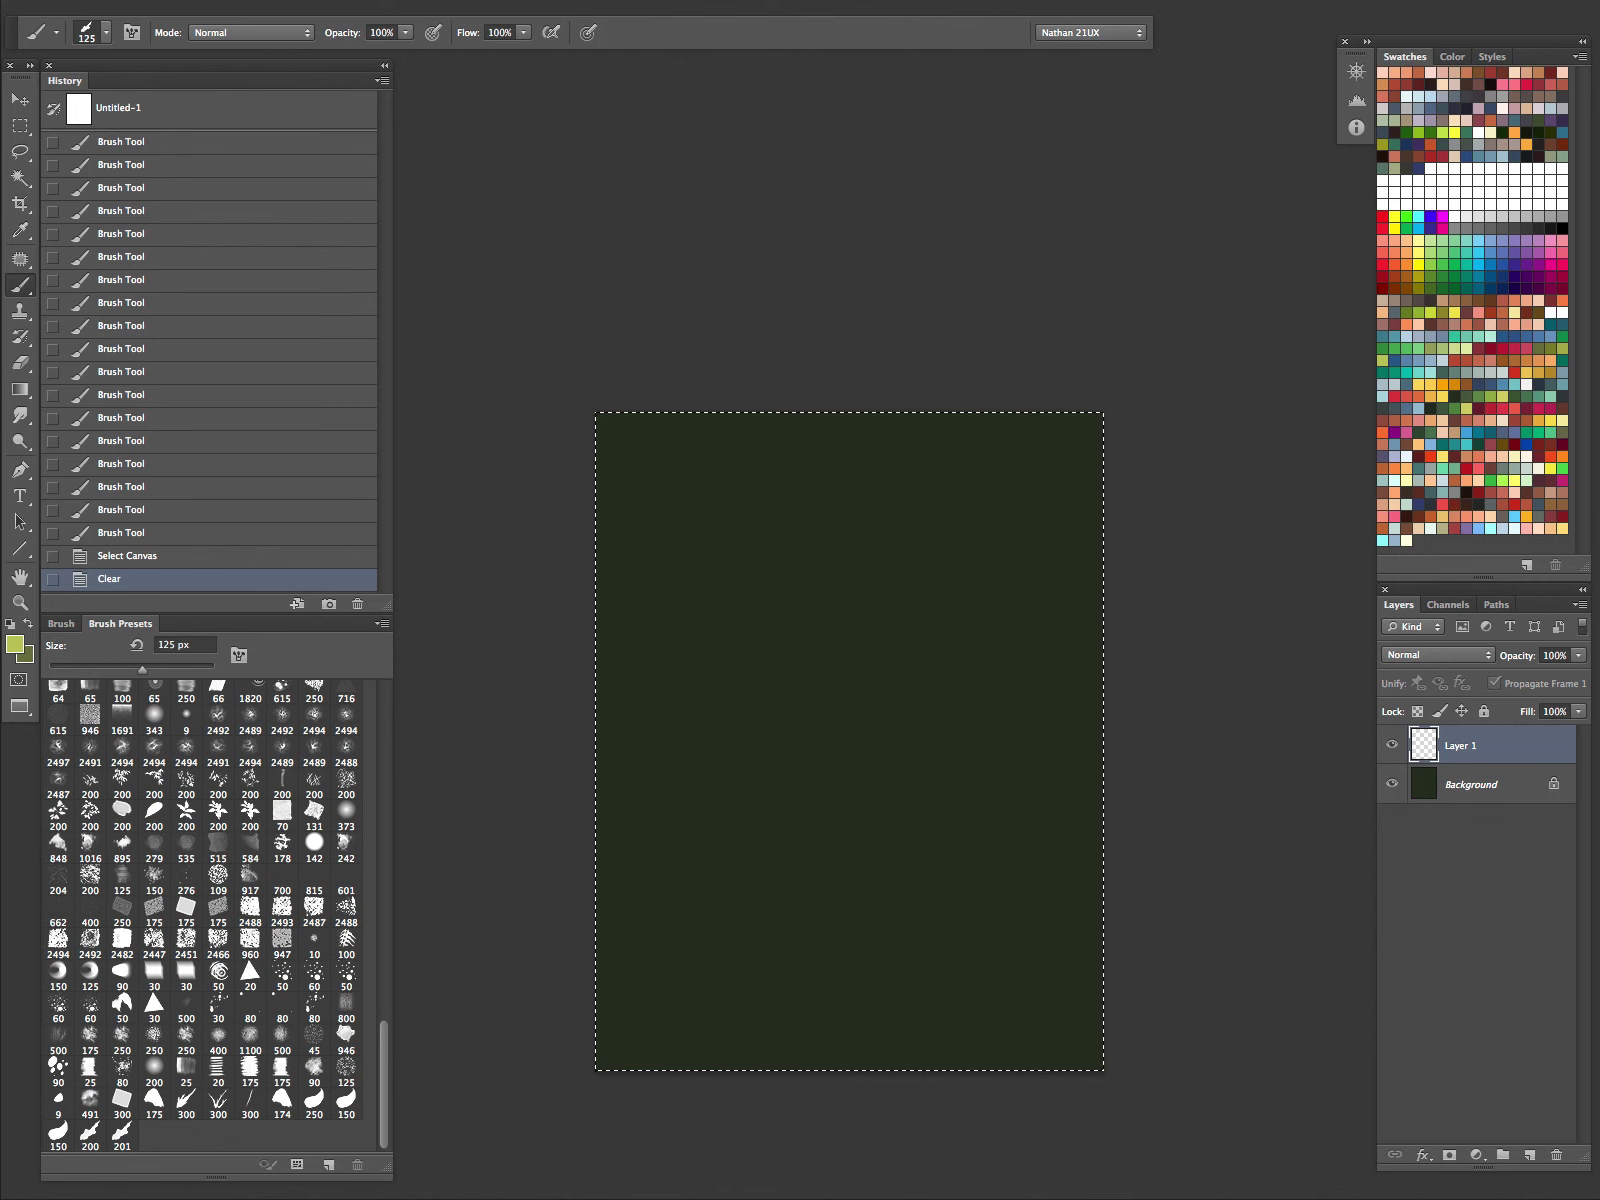
key(ctrl+d)
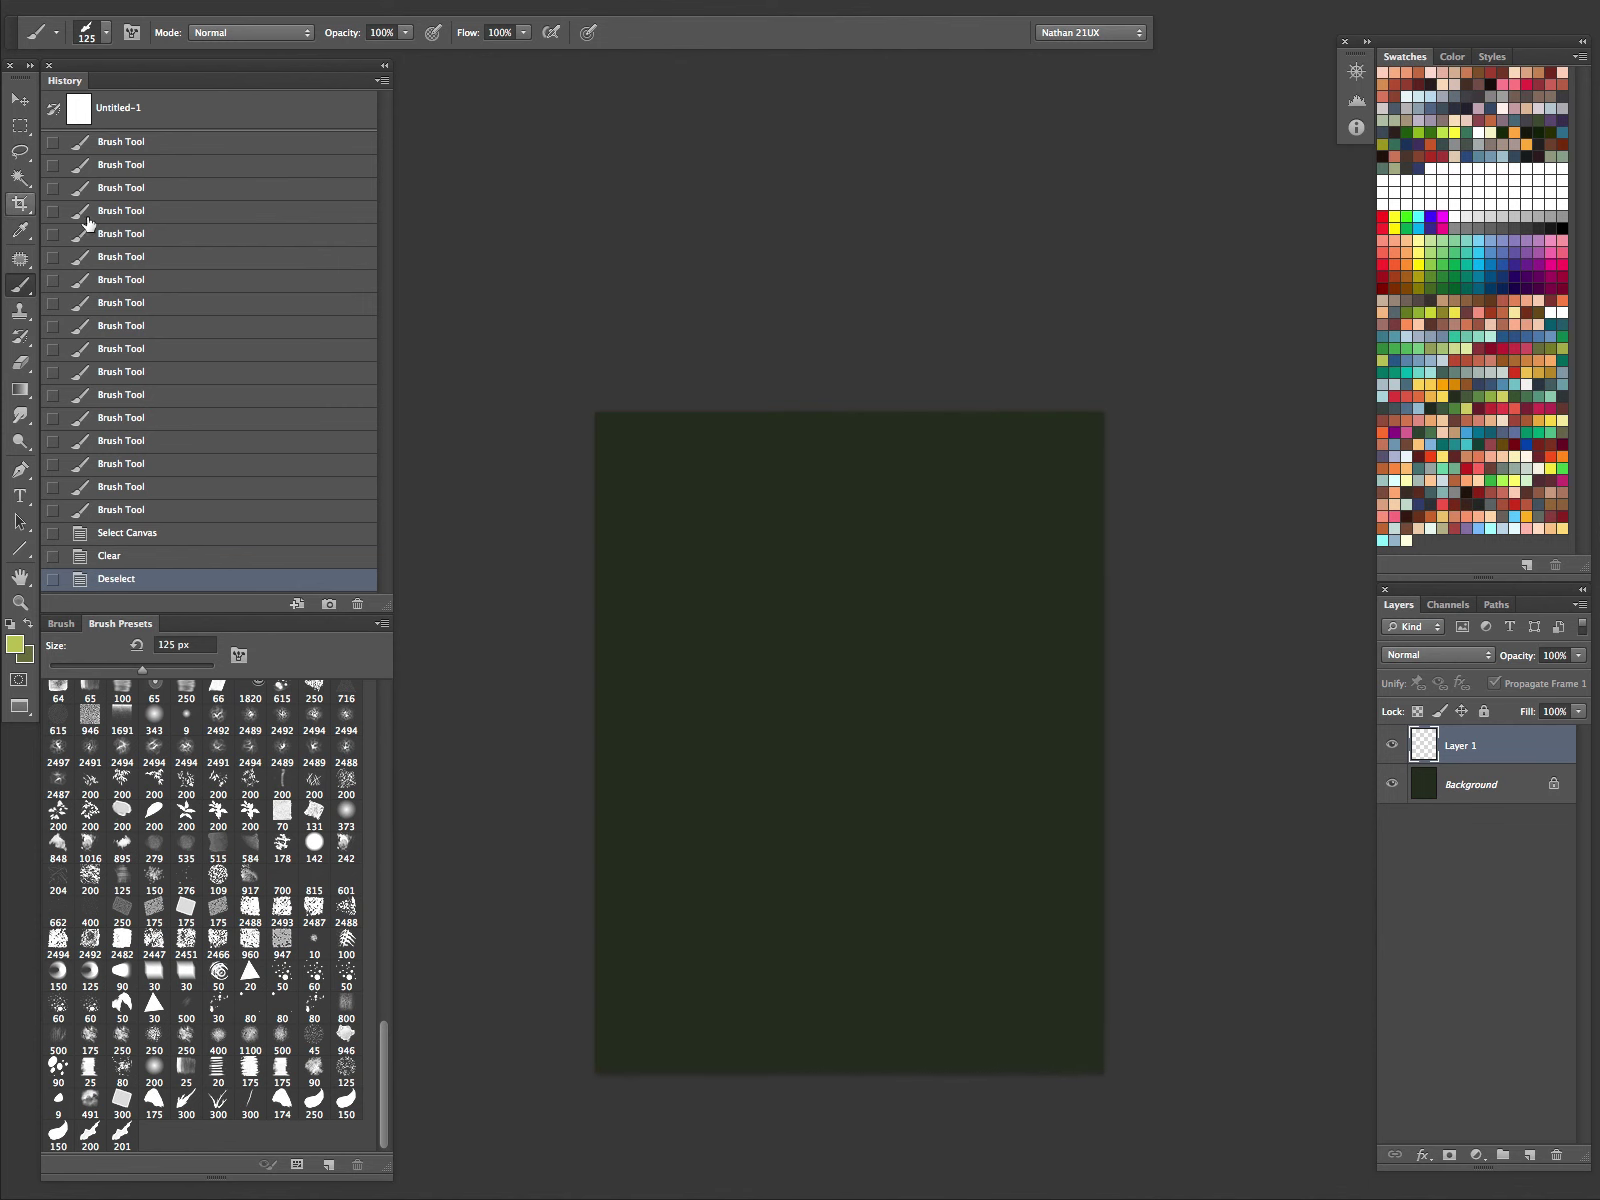